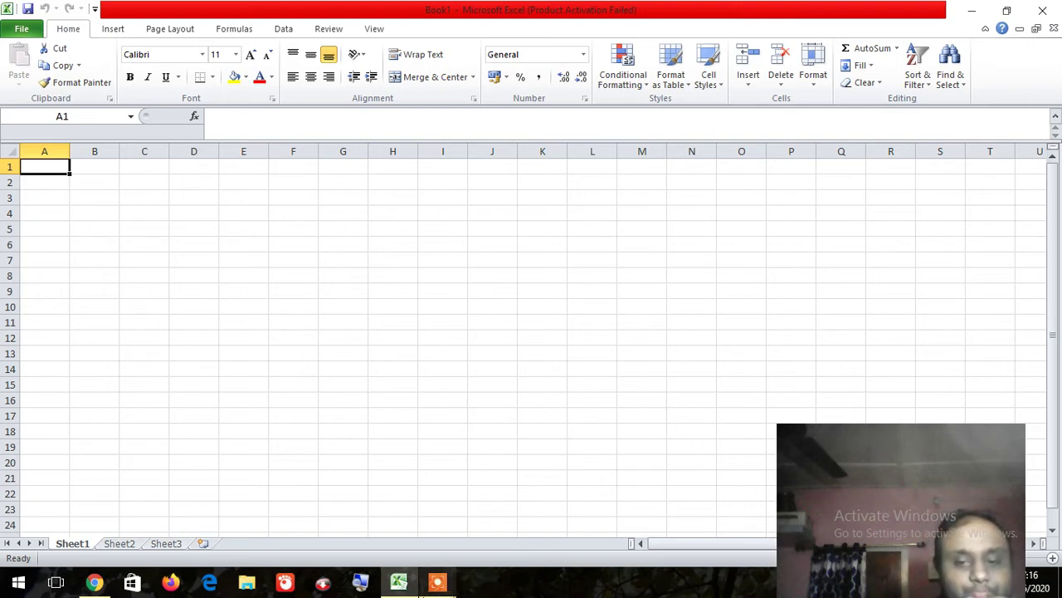
# Step: Apply all borders to the range A1:M22 to form a gridded table
pyautogui.moveTo(425, 590)
pyautogui.click(259, 363)
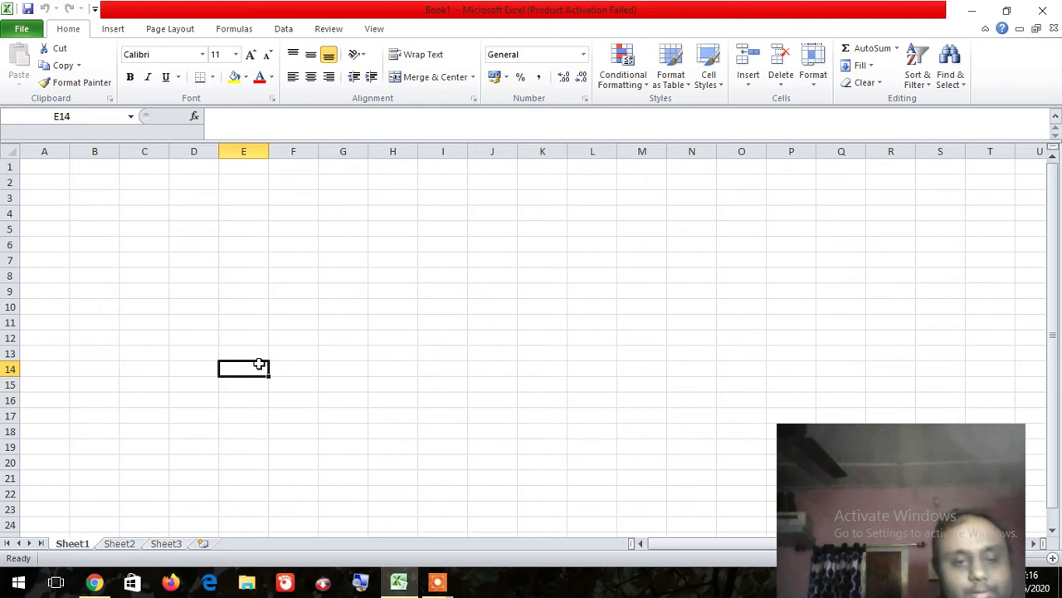
pyautogui.click(301, 273)
pyautogui.moveTo(40, 171); pyautogui.dragTo(621, 491)
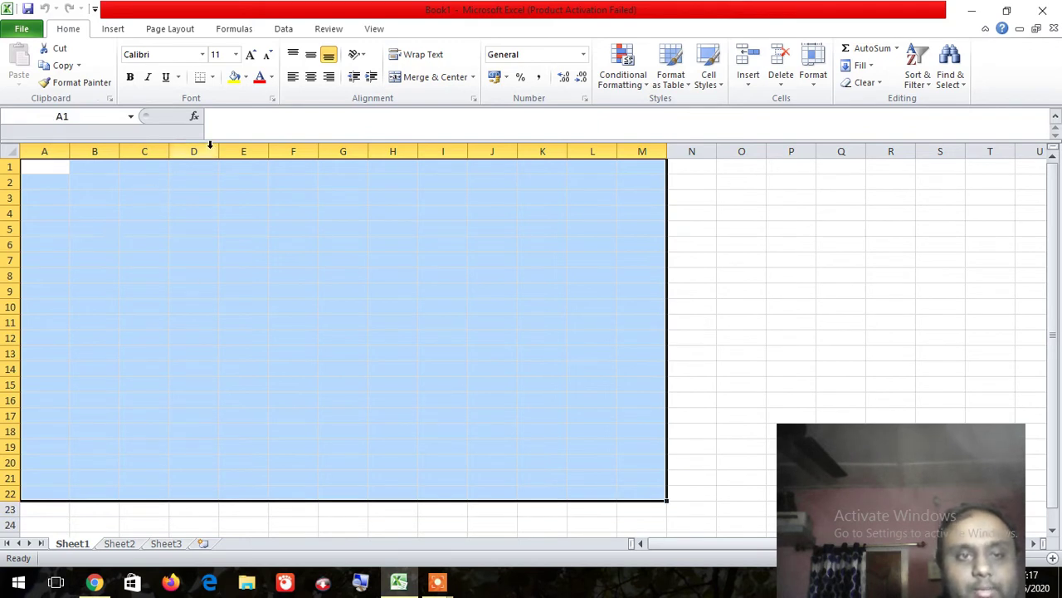
pyautogui.click(213, 77)
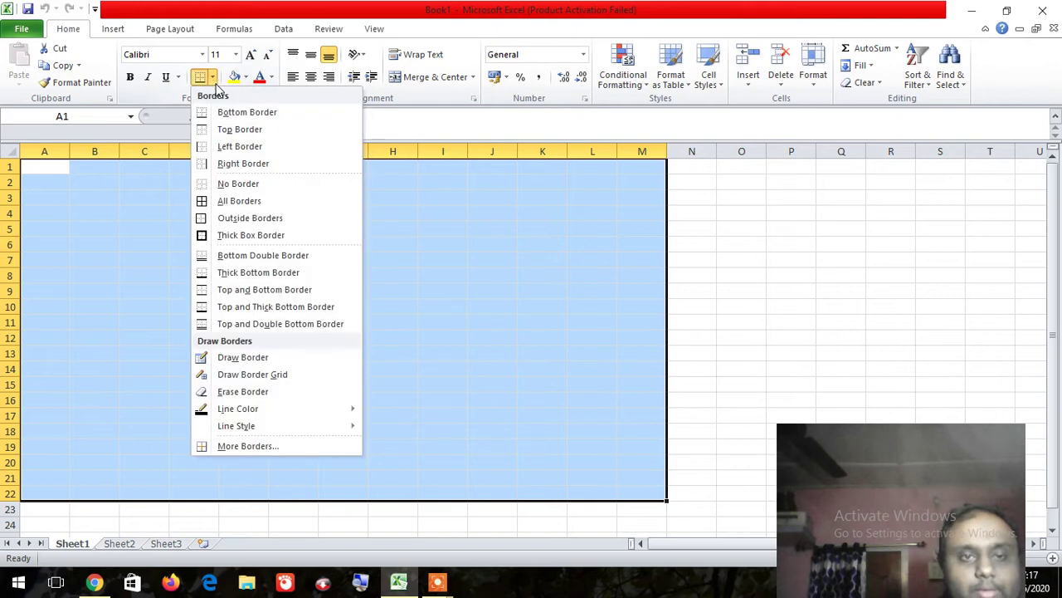
pyautogui.click(261, 200)
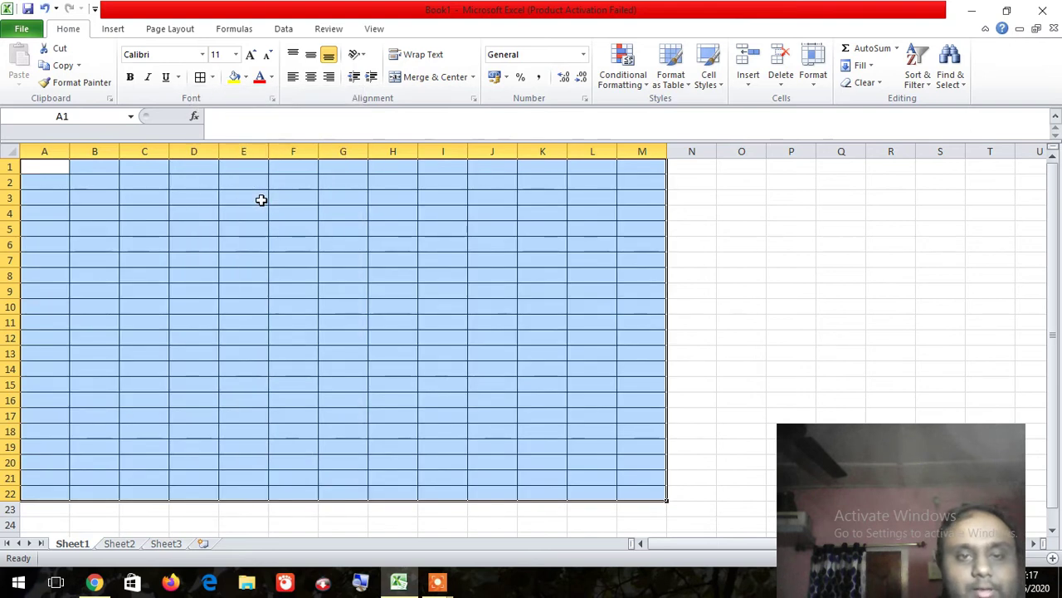
pyautogui.click(382, 179)
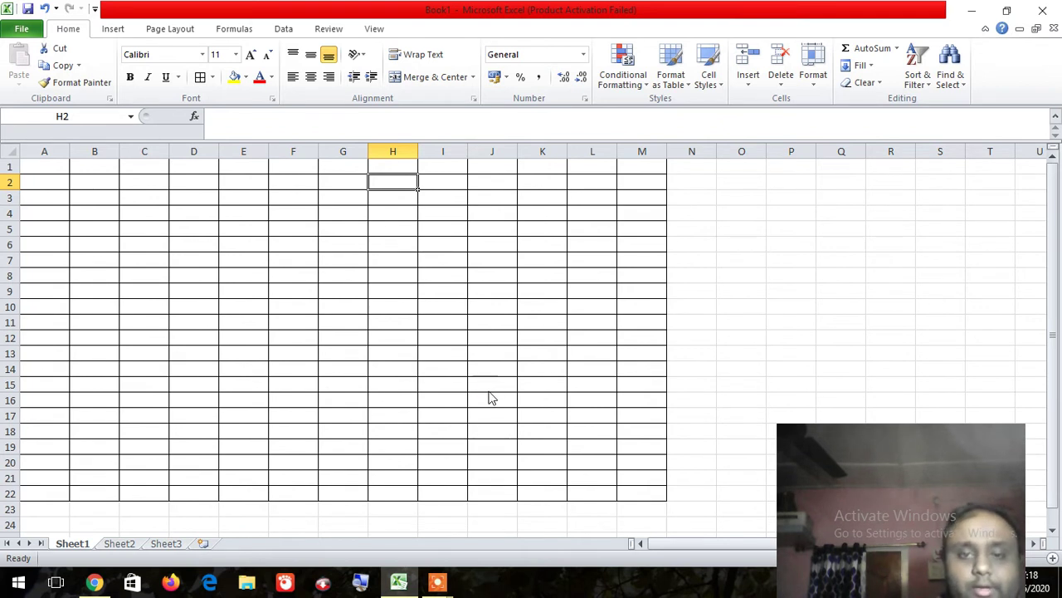
# Step: Preview both printed pages of the bordered table and return to the worksheet
pyautogui.hotkey('ctrl', 'p')
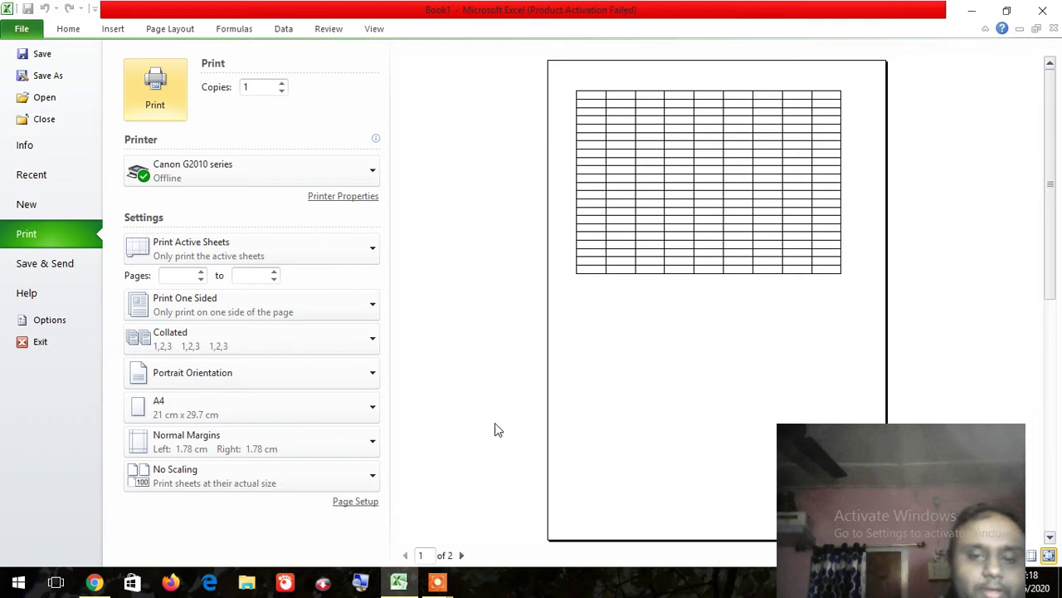
pyautogui.click(461, 554)
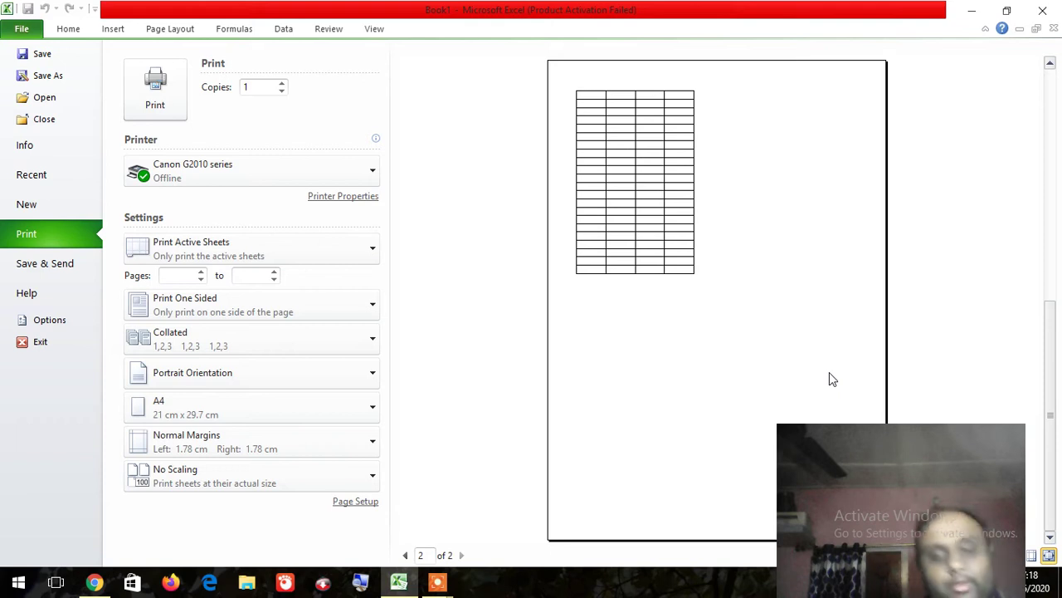
pyautogui.press('Escape')
# Step: Enter the sample texts "rt" in P3 and "gf" in P5 outside the table, and "qw" in K5 inside it
pyautogui.click(749, 274)
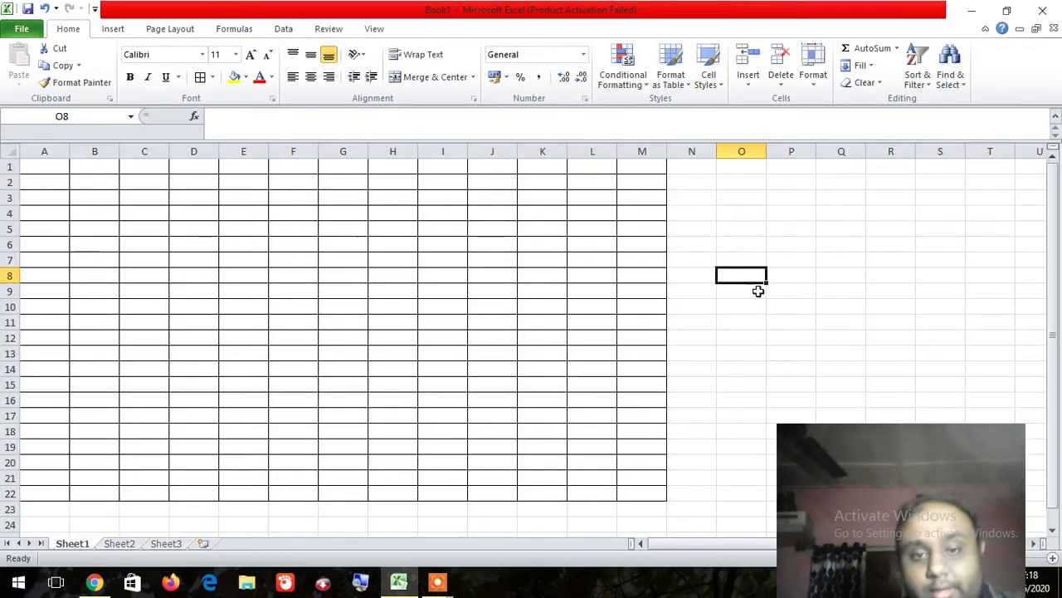
pyautogui.click(840, 201)
pyautogui.click(775, 205)
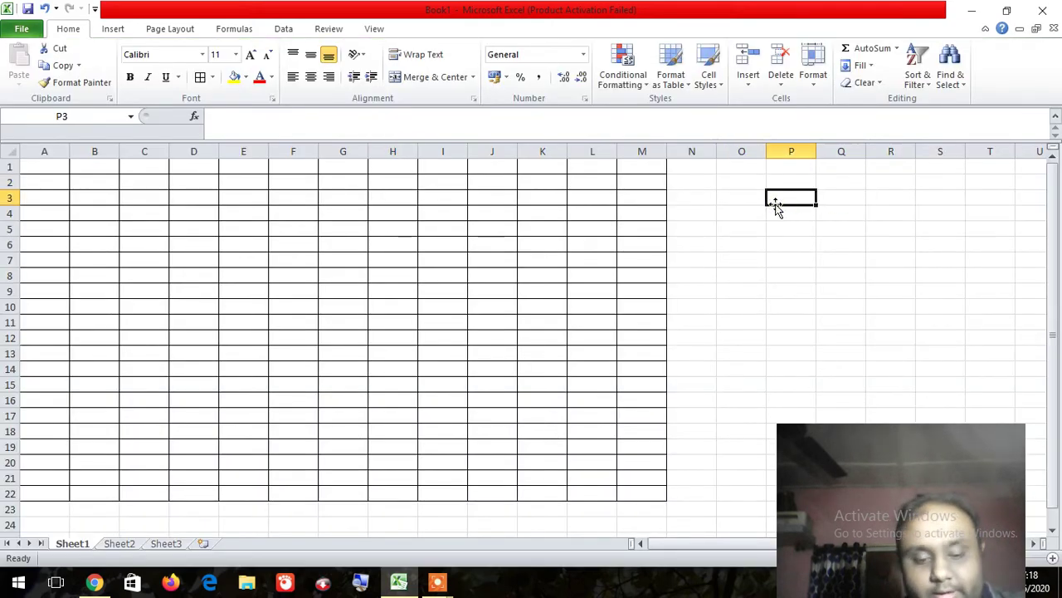
pyautogui.write('rt')
pyautogui.click(841, 222)
pyautogui.click(791, 236)
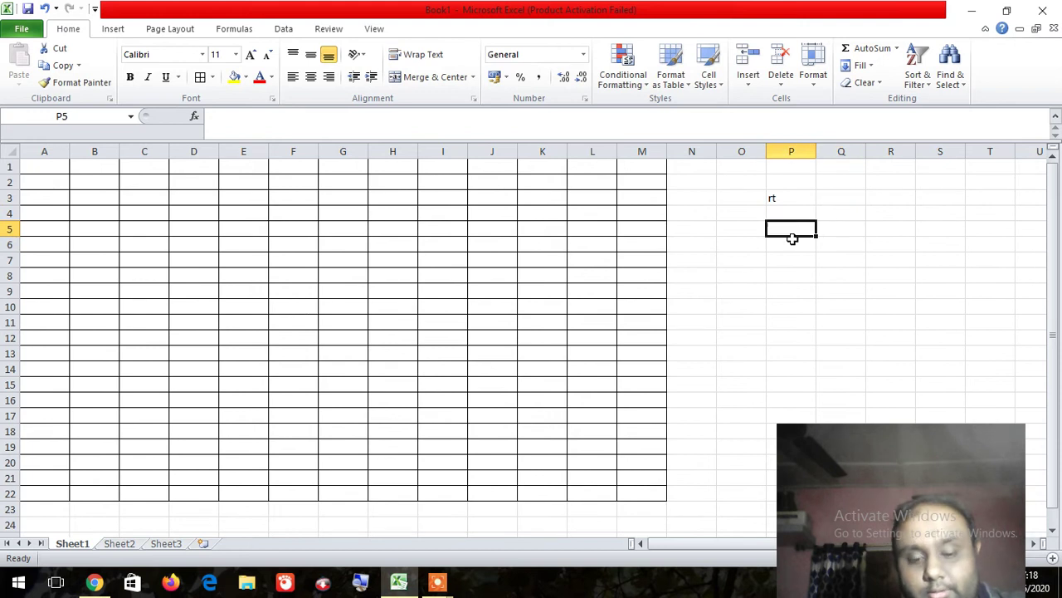
pyautogui.write('gf')
pyautogui.click(790, 276)
pyautogui.click(547, 235)
pyautogui.write('qw')
pyautogui.click(558, 246)
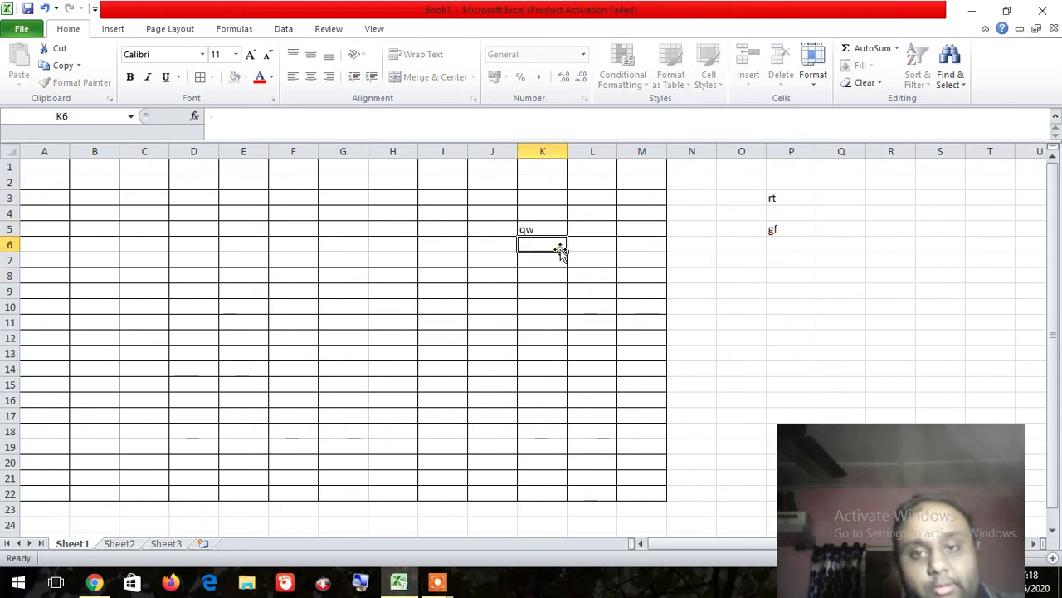
# Step: Check on the second page of the print preview how the sample texts inside and outside the borders print
pyautogui.hotkey('ctrl', 'p')
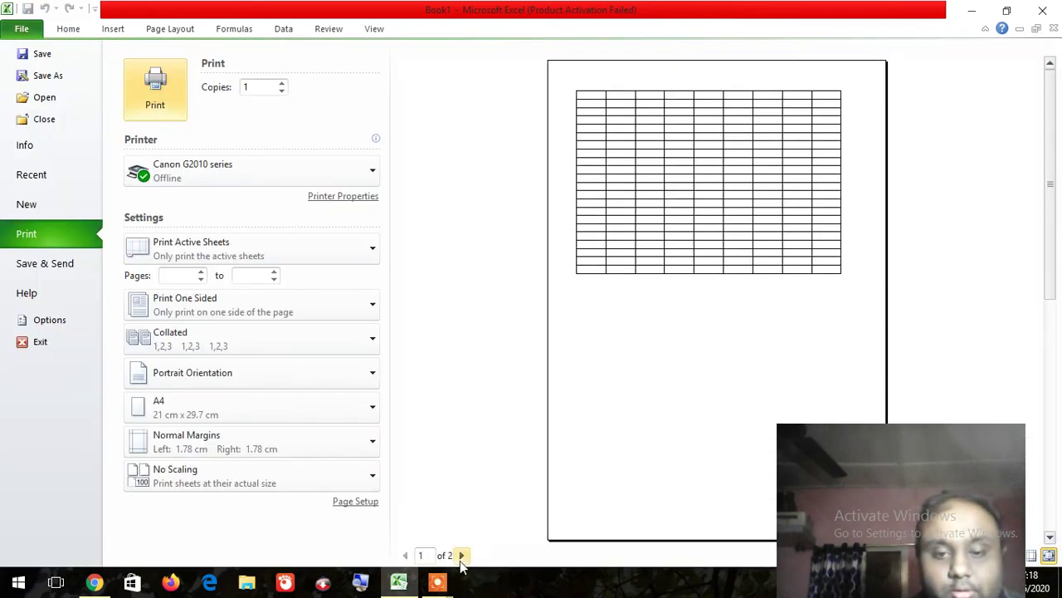
pyautogui.click(463, 554)
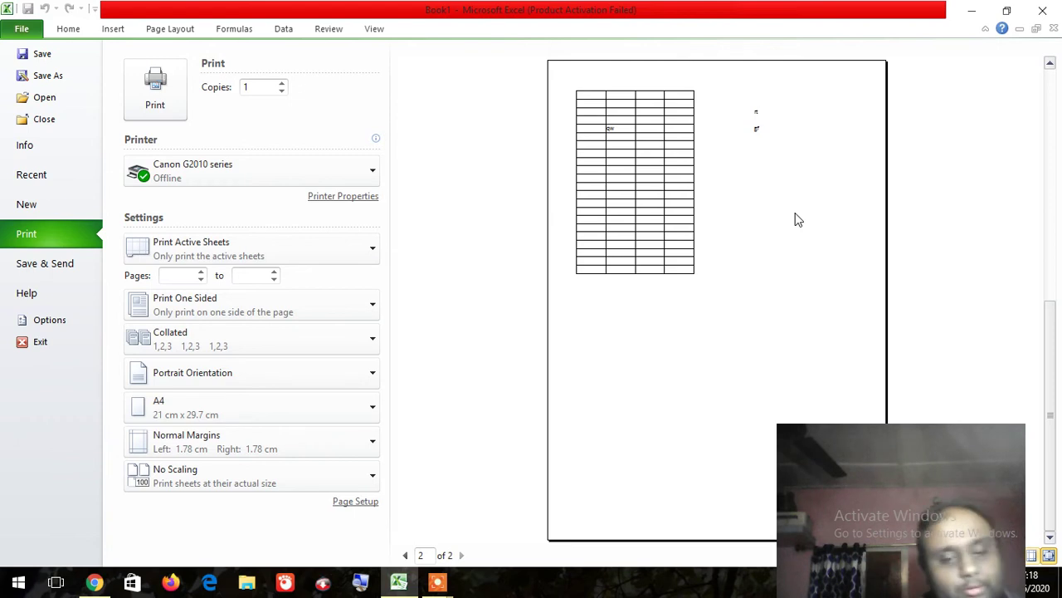
pyautogui.press('Escape')
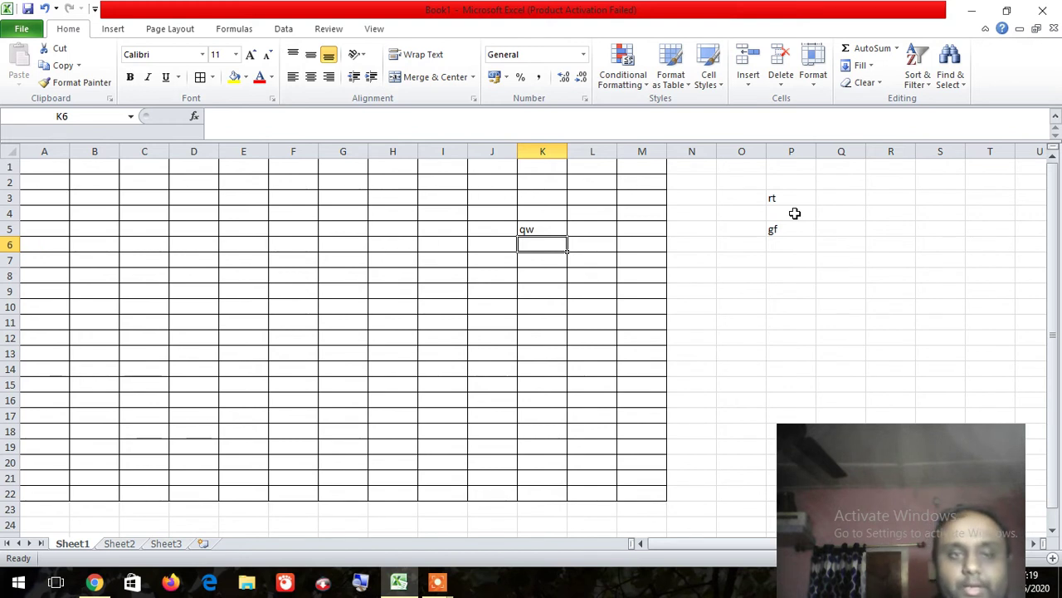
# Step: Delete the sample texts from cells K5, P3 and P5
pyautogui.click(526, 227)
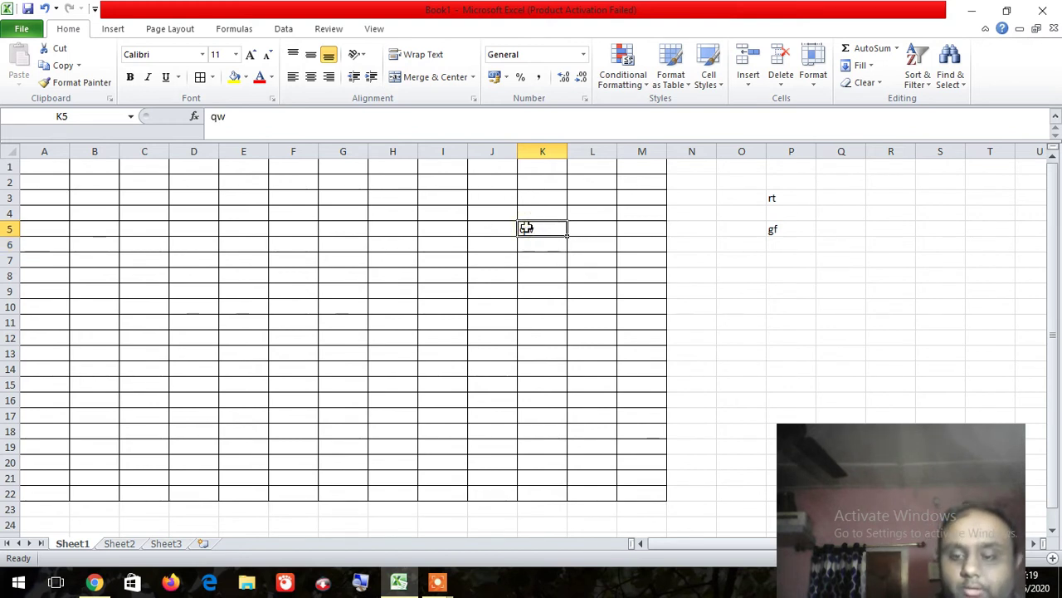
pyautogui.press('BackSpace')
pyautogui.moveTo(781, 199); pyautogui.dragTo(802, 254)
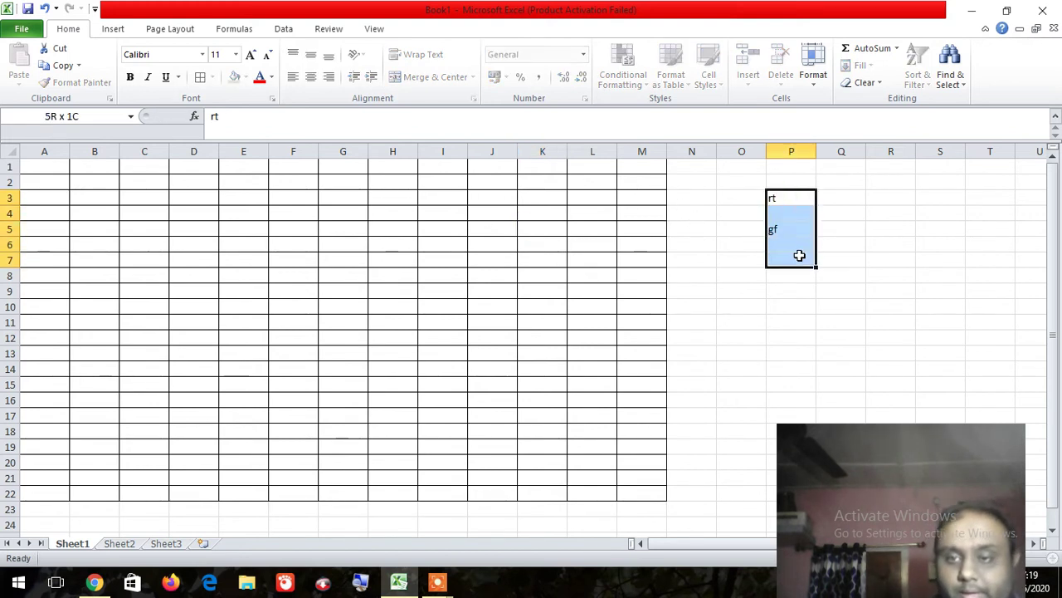
pyautogui.press('BackSpace')
pyautogui.click(799, 234)
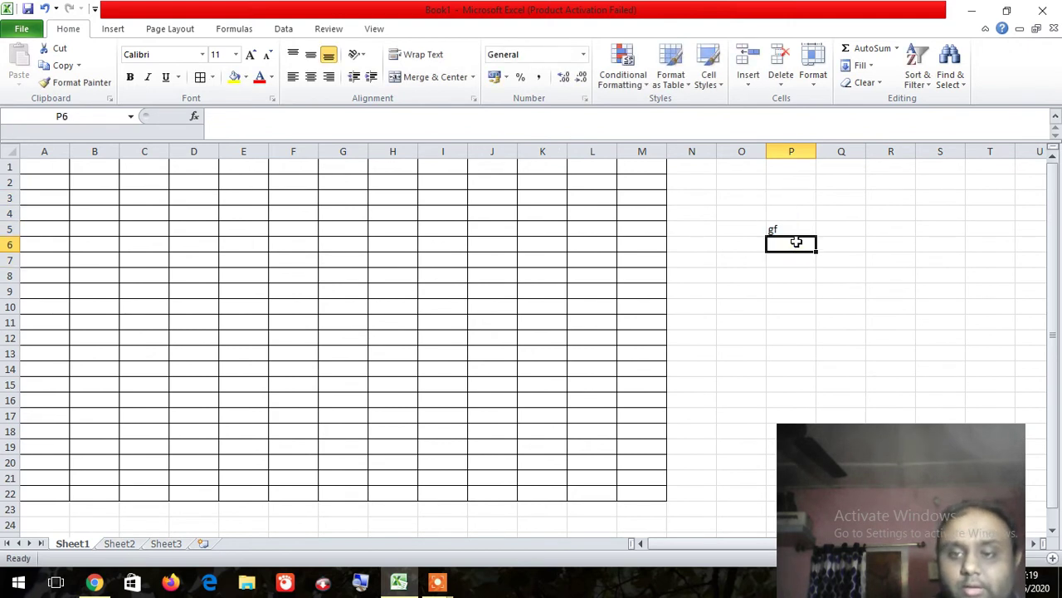
pyautogui.press('BackSpace')
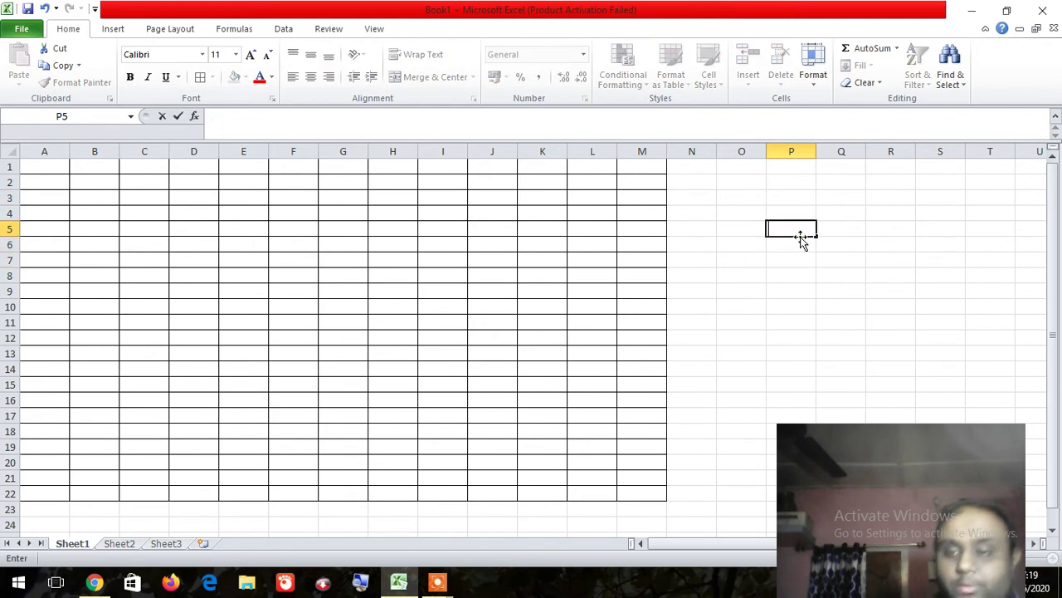
pyautogui.click(543, 338)
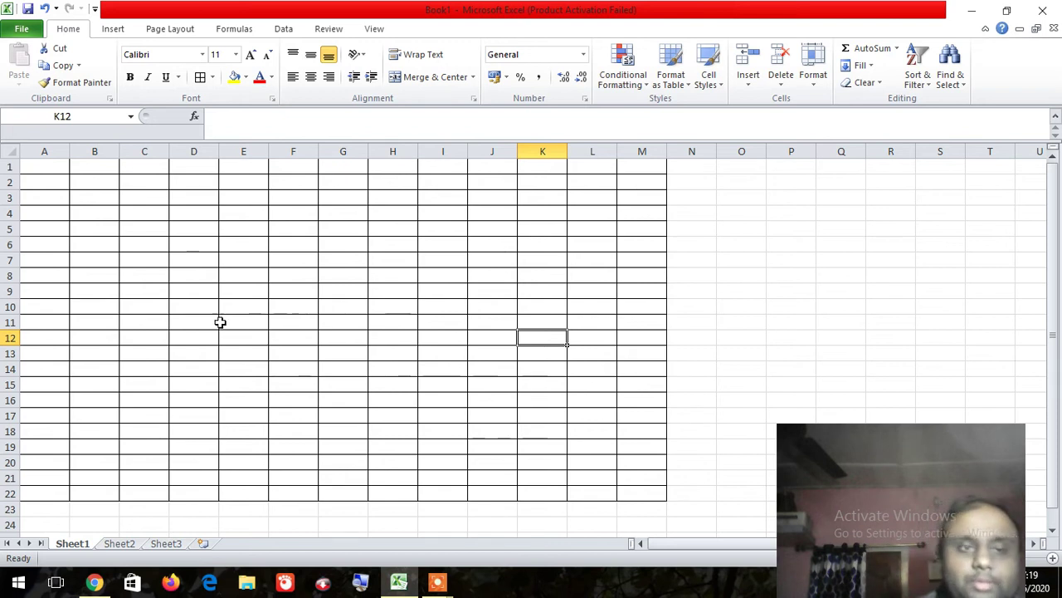
# Step: Insert three sheet rows above the bordered table, using a selection across rows 1 to 3
pyautogui.moveTo(101, 165); pyautogui.dragTo(352, 203)
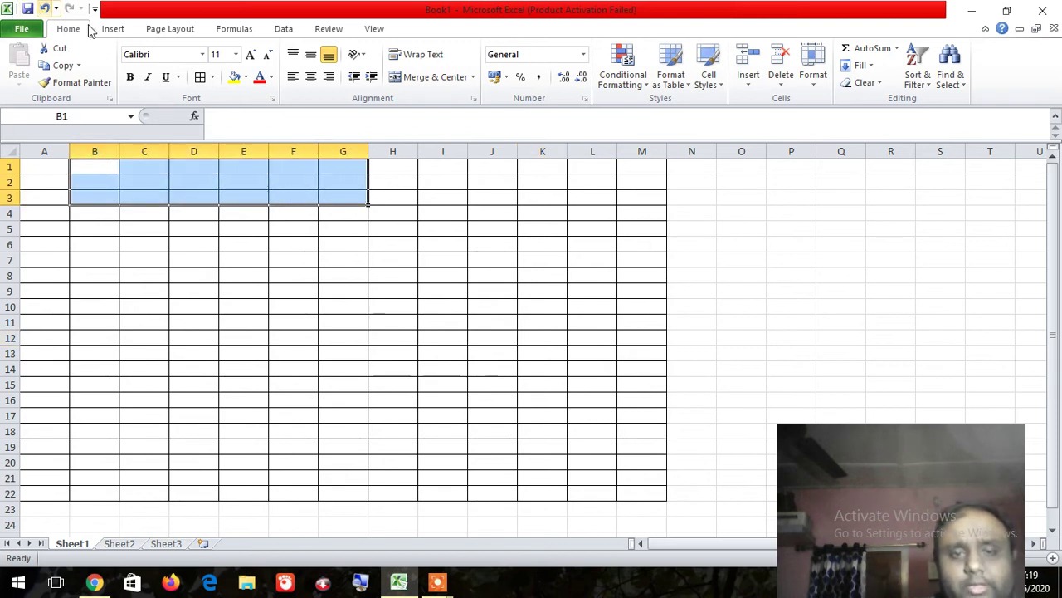
pyautogui.click(751, 84)
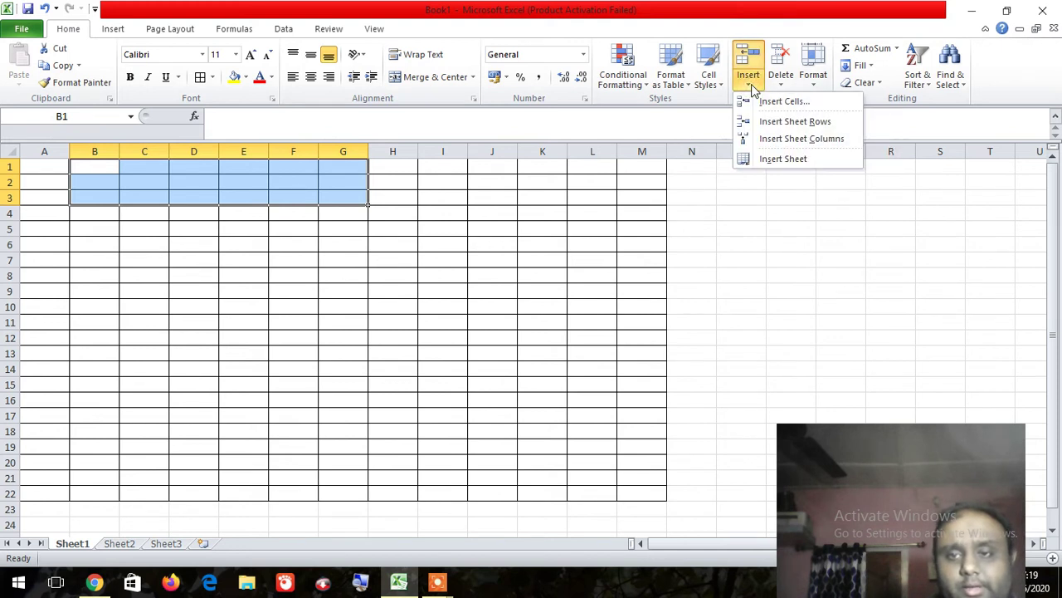
pyautogui.click(817, 123)
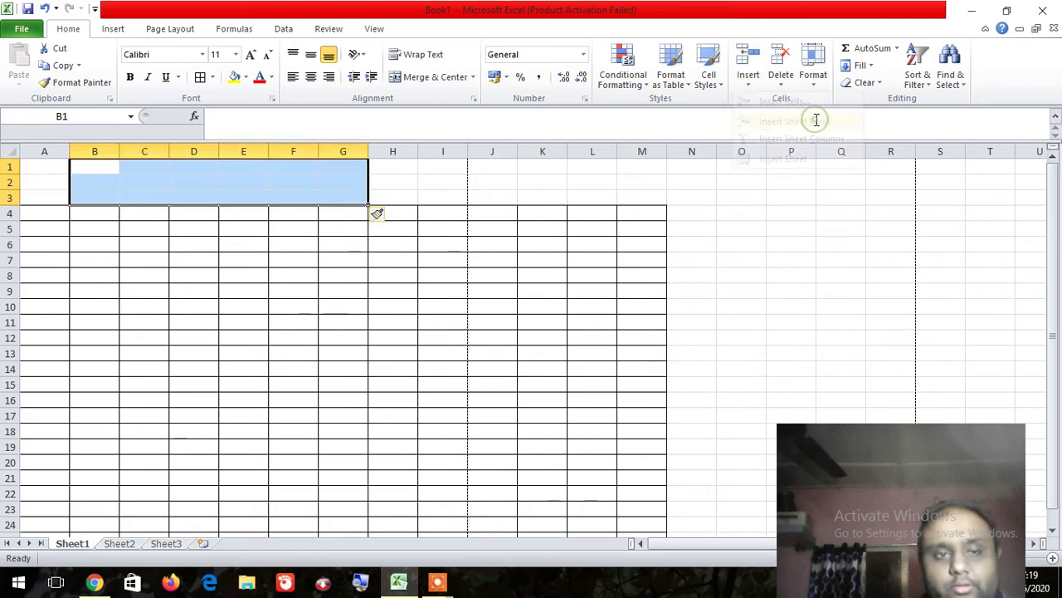
pyautogui.click(492, 269)
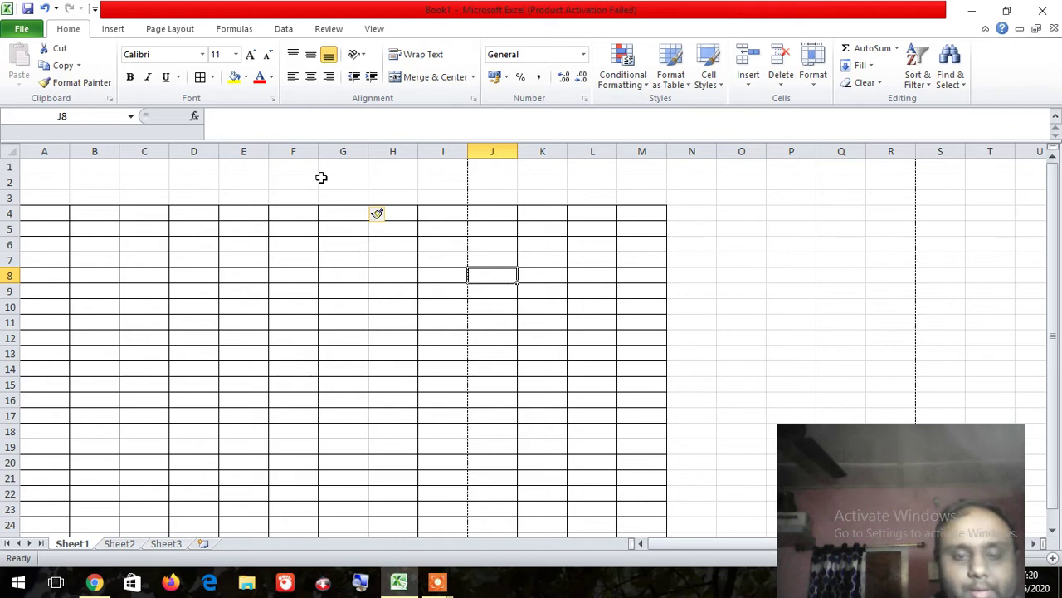
pyautogui.moveTo(322, 170); pyautogui.dragTo(435, 180)
pyautogui.rightClick(406, 174)
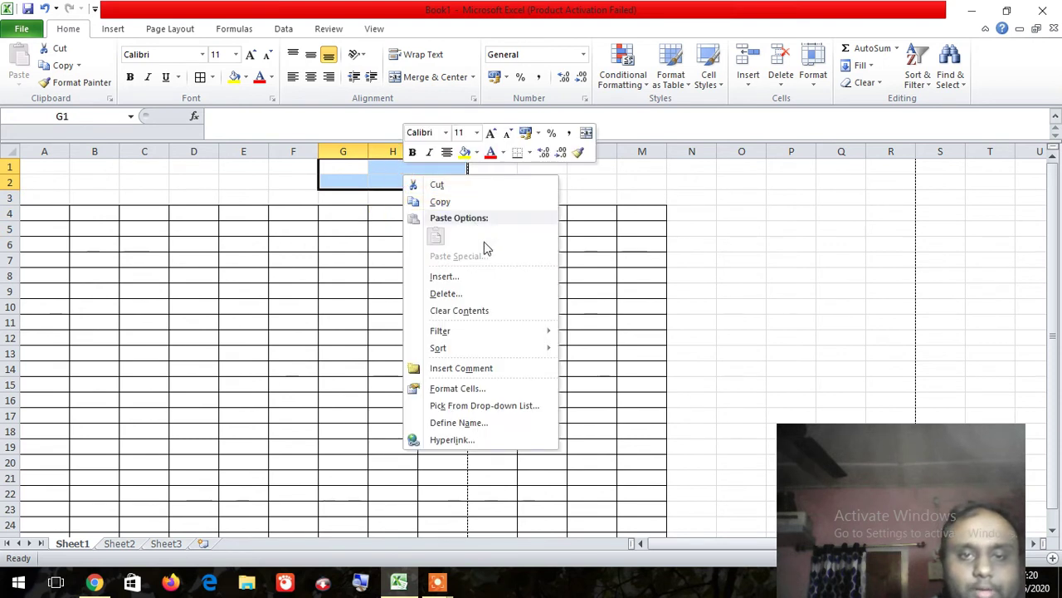
pyautogui.click(470, 294)
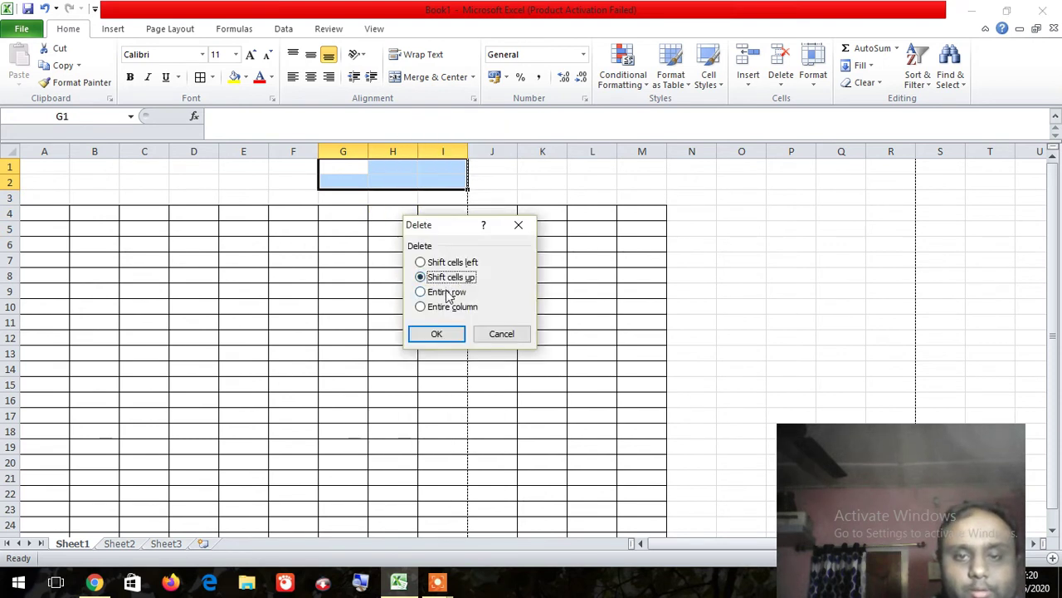
pyautogui.click(519, 224)
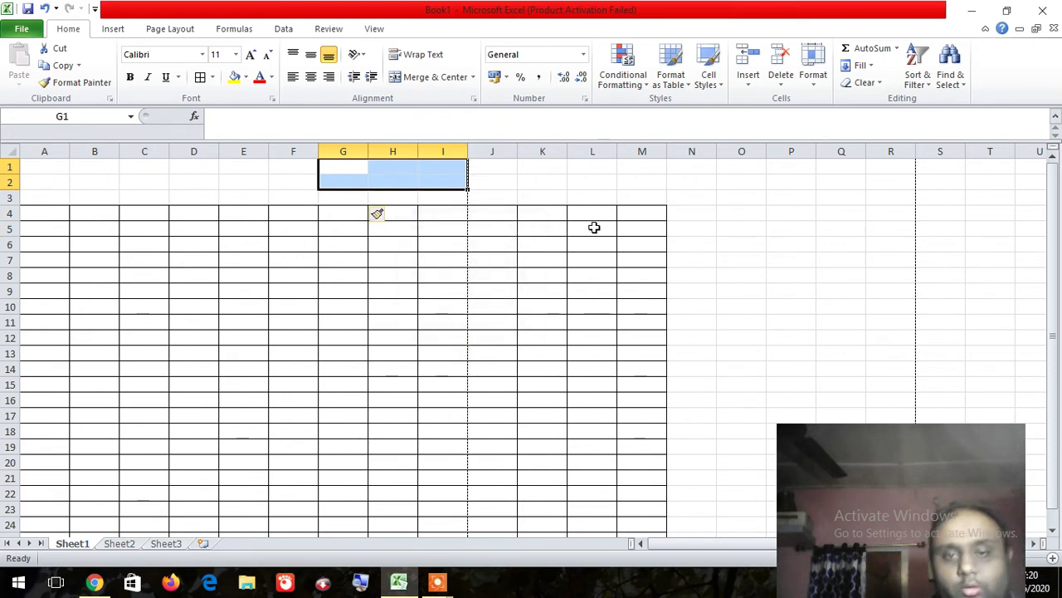
pyautogui.click(531, 224)
pyautogui.moveTo(498, 212); pyautogui.dragTo(568, 274)
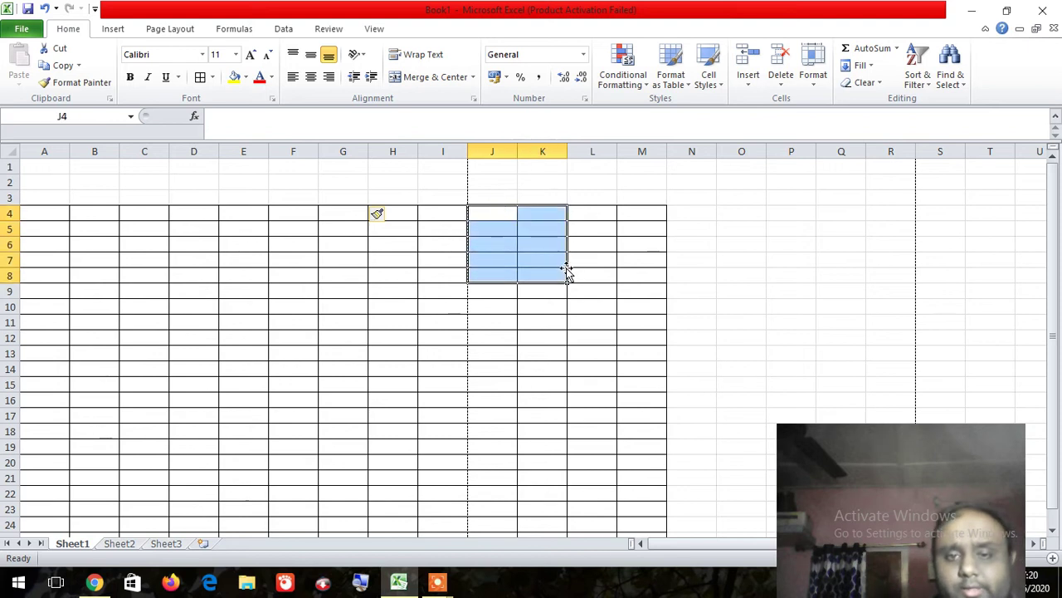
pyautogui.click(622, 244)
# Step: Insert two sheet columns before the table's last column, starting from cell M4
pyautogui.click(653, 213)
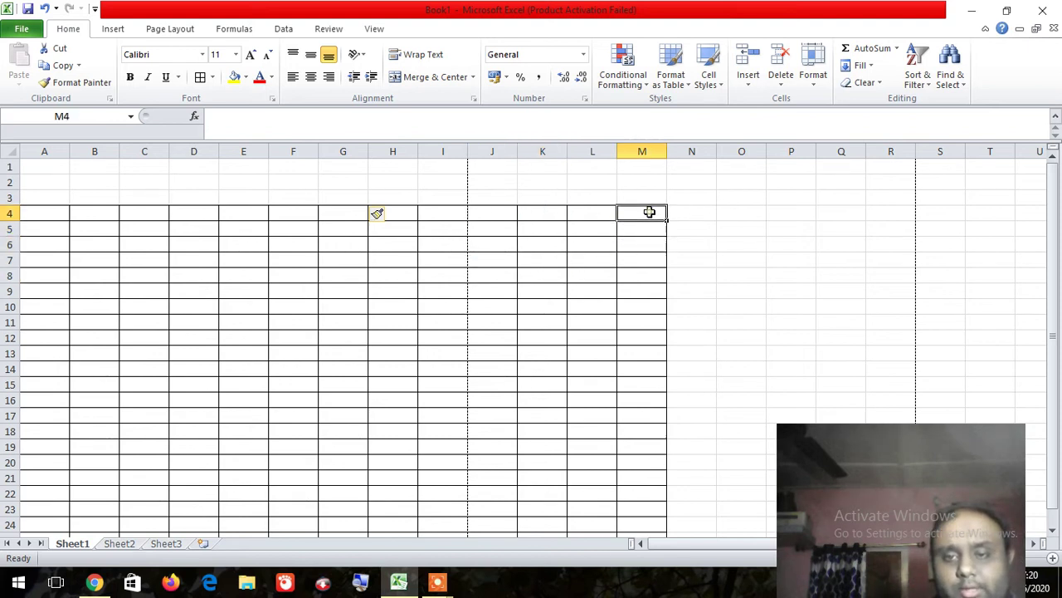
pyautogui.click(749, 86)
pyautogui.click(795, 139)
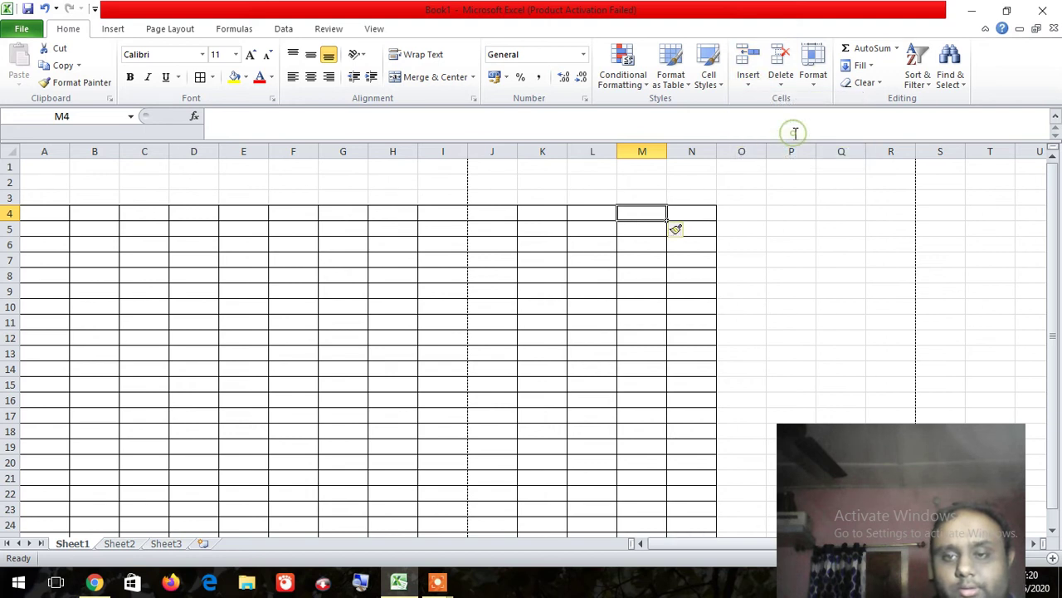
pyautogui.click(745, 91)
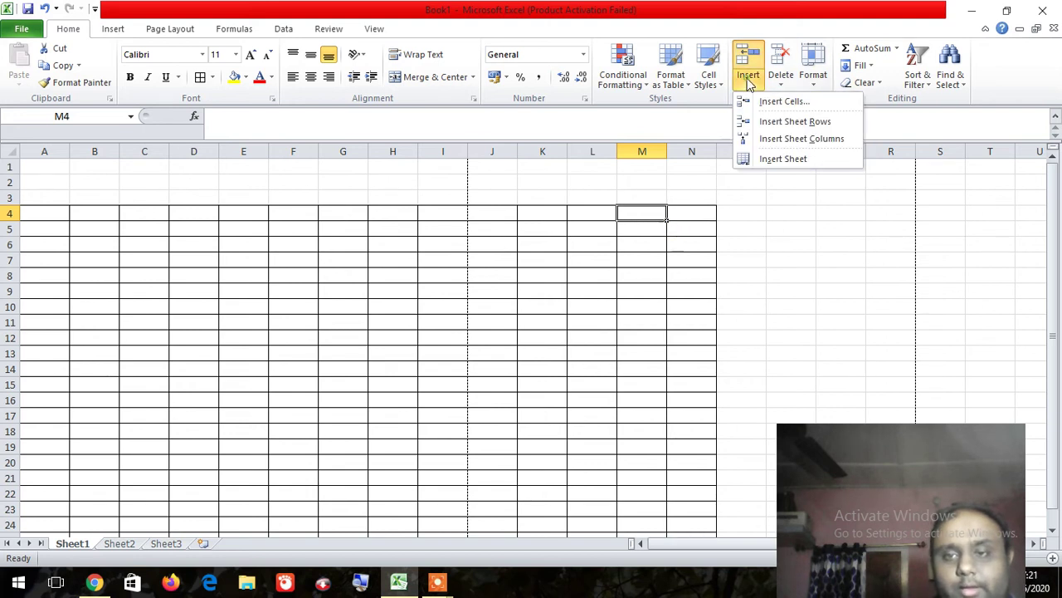
pyautogui.click(801, 139)
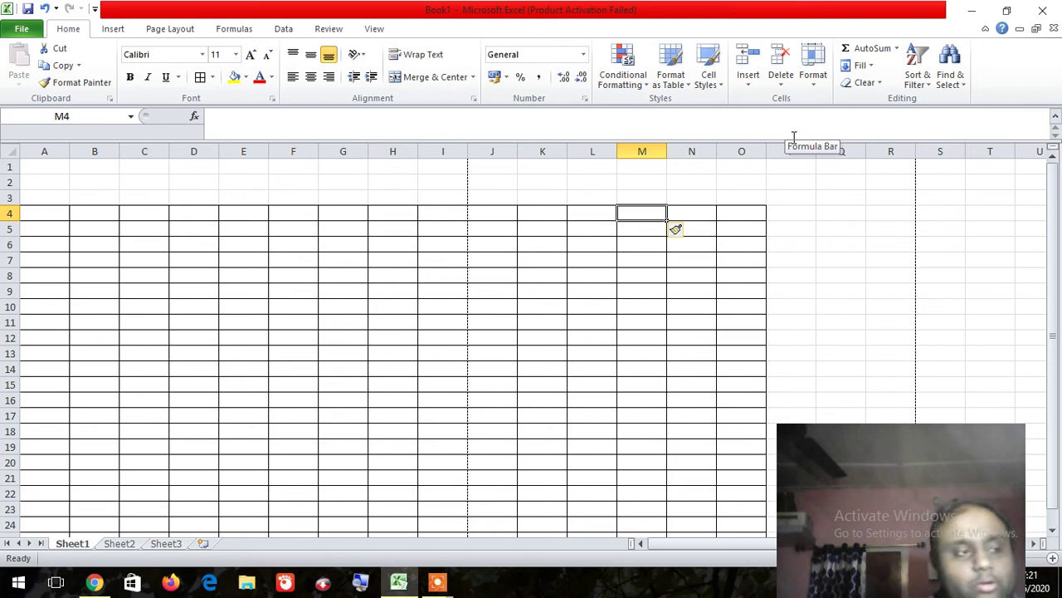
# Step: Delete sheet columns M to O from the bordered table
pyautogui.click(724, 288)
pyautogui.moveTo(648, 224); pyautogui.dragTo(751, 318)
pyautogui.moveTo(647, 212); pyautogui.dragTo(749, 366)
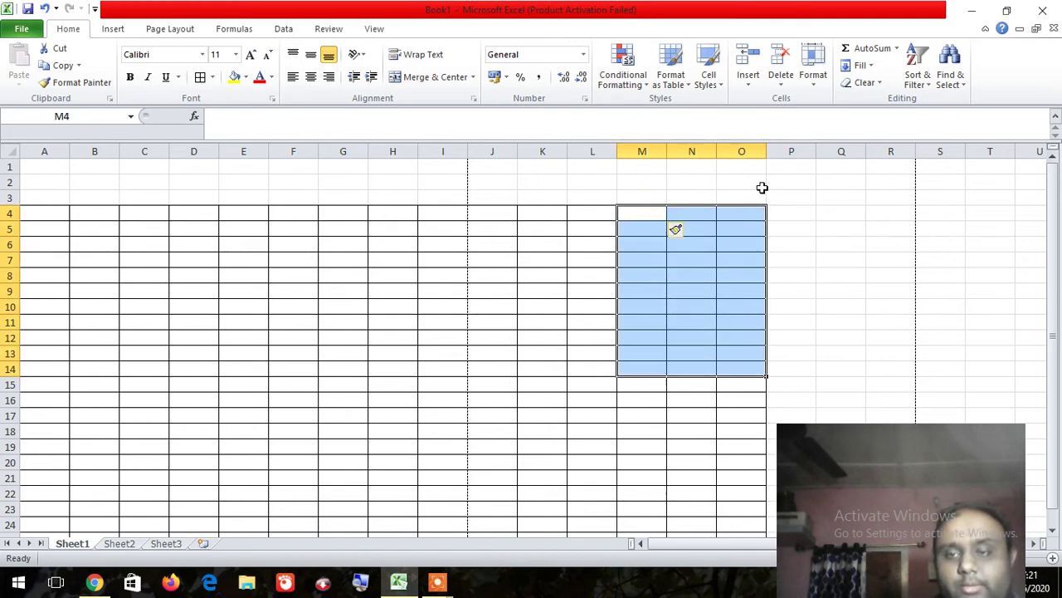
pyautogui.click(778, 83)
pyautogui.click(832, 138)
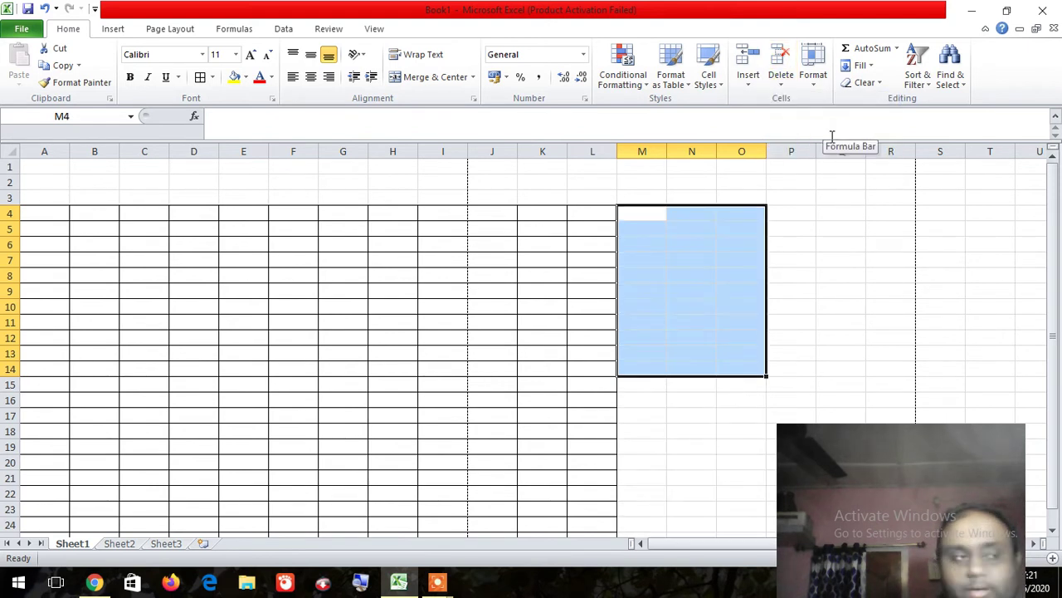
# Step: Delete sheet rows 5 to 9 from the bordered table, using a selection across H5:J9
pyautogui.moveTo(370, 220); pyautogui.dragTo(498, 290)
pyautogui.click(785, 93)
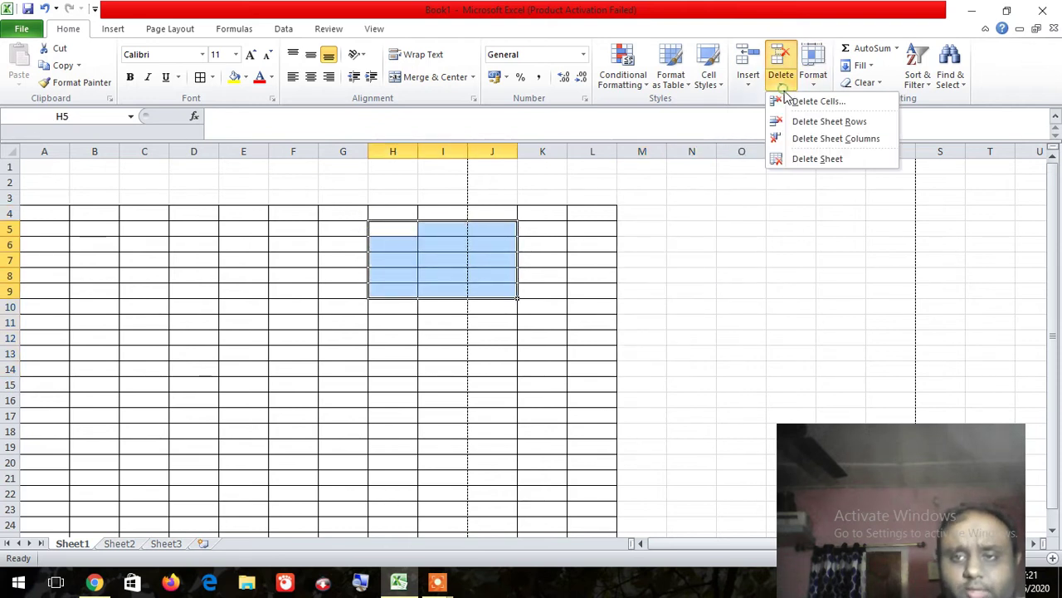
pyautogui.click(828, 122)
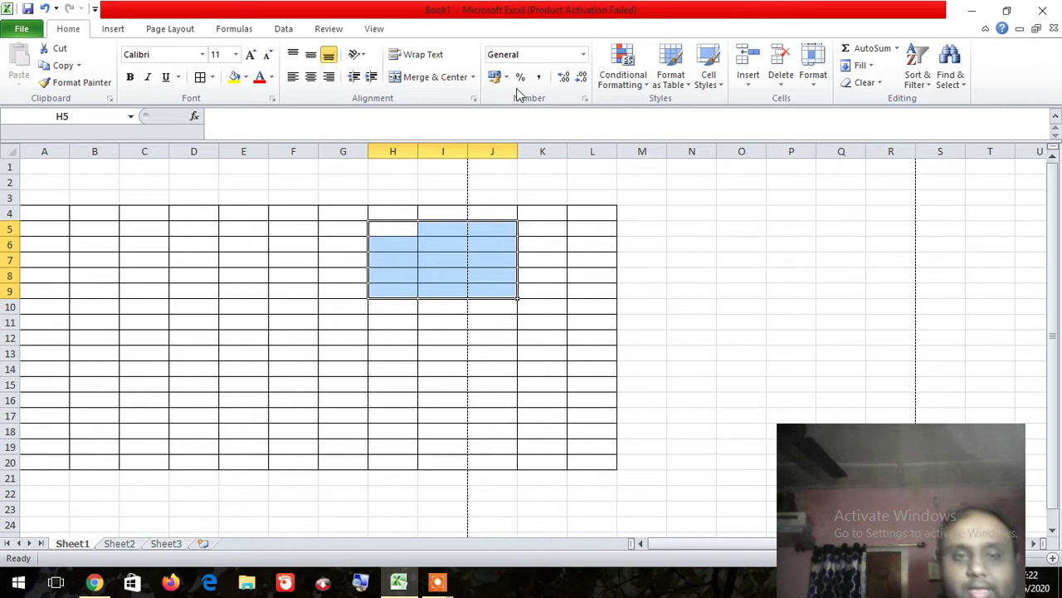
# Step: Remove all borders from the table in A4:L20
pyautogui.click(452, 289)
pyautogui.moveTo(53, 218); pyautogui.dragTo(613, 469)
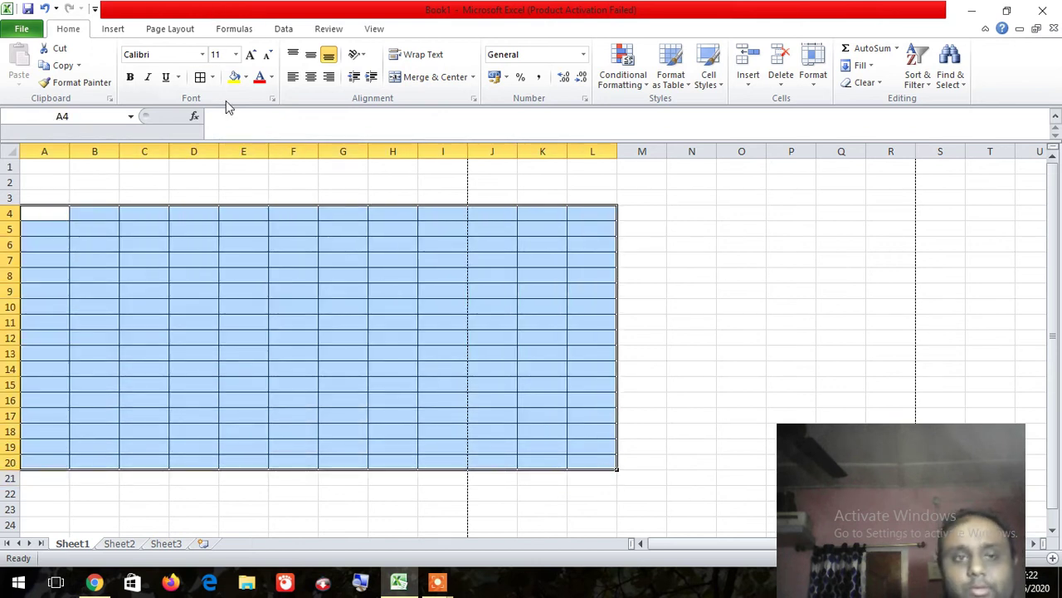
pyautogui.click(213, 77)
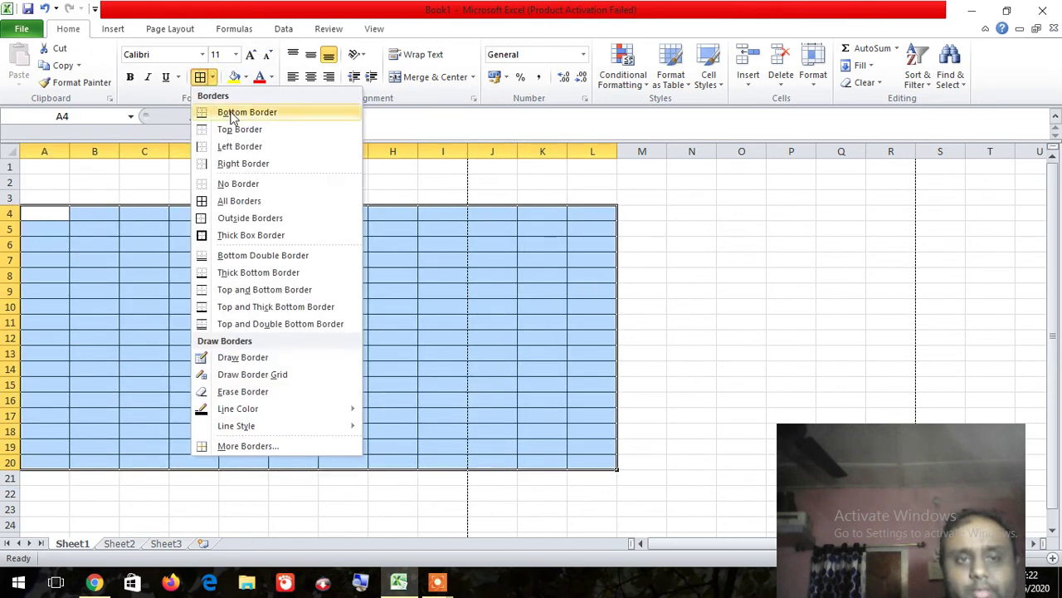
pyautogui.click(261, 183)
pyautogui.click(422, 256)
pyautogui.click(332, 245)
pyautogui.click(134, 213)
# Step: Enter the column heading Roll No in cell A3
pyautogui.click(64, 199)
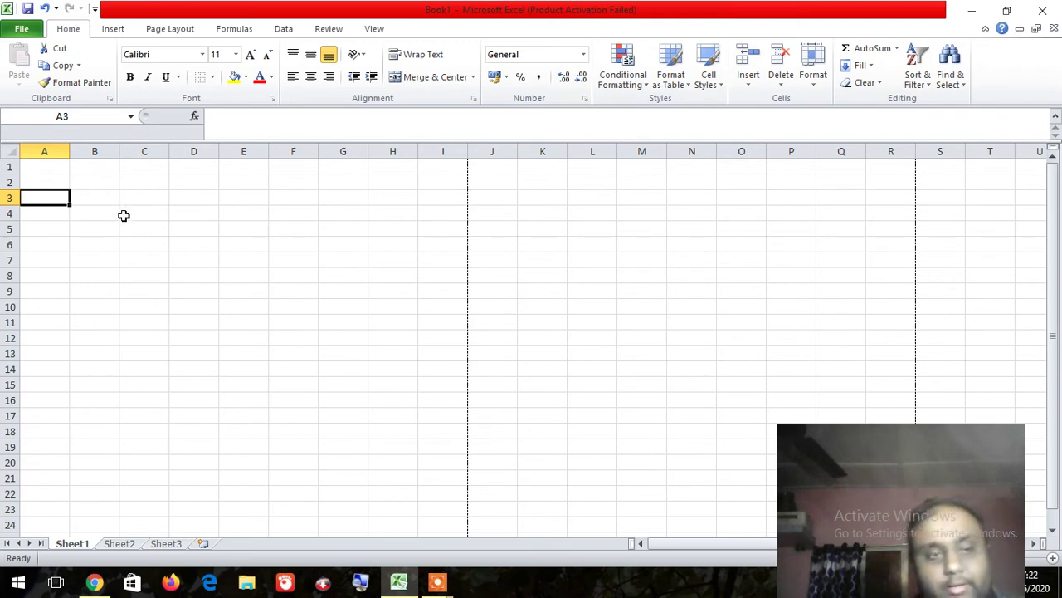
pyautogui.write('Roll')
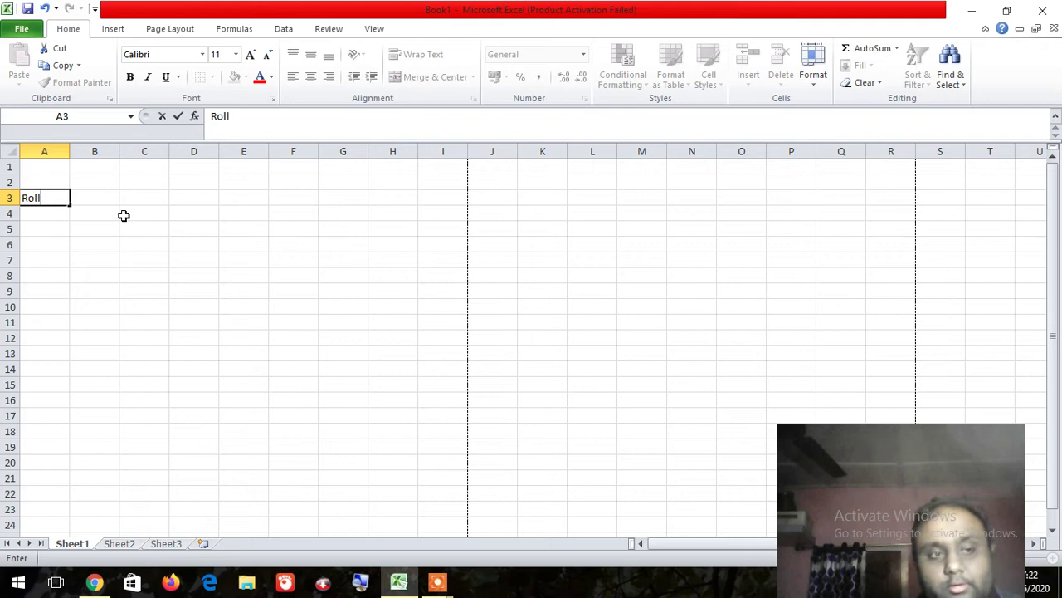
pyautogui.write(' No')
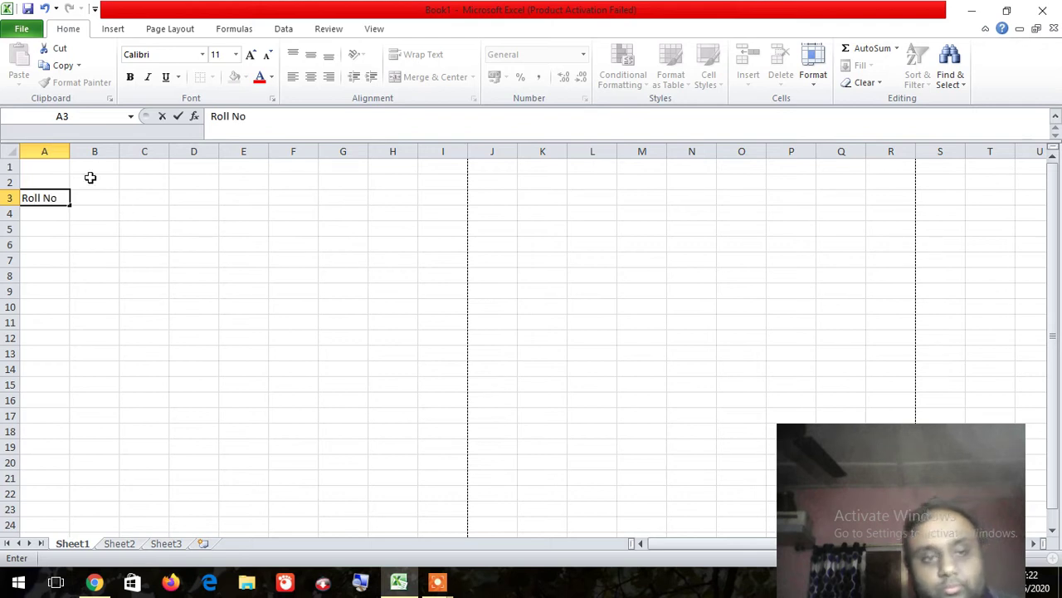
pyautogui.click(94, 194)
# Step: Widen column B and enter the heading Name of the Student in cell B3
pyautogui.moveTo(120, 150); pyautogui.dragTo(221, 159)
pyautogui.doubleClick(128, 198)
pyautogui.write('Na')
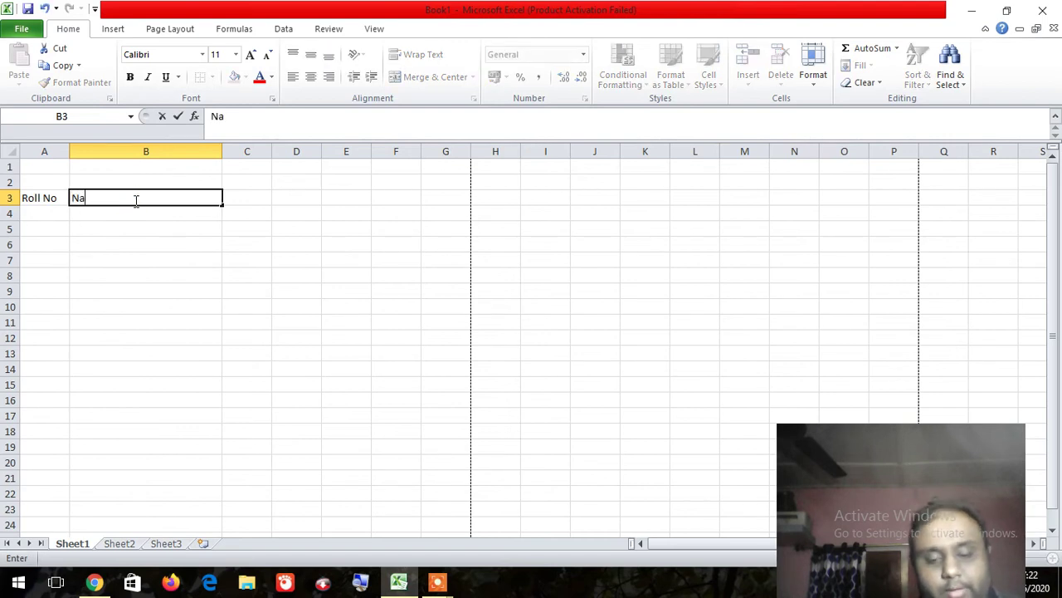
pyautogui.write('me of the Styd==')
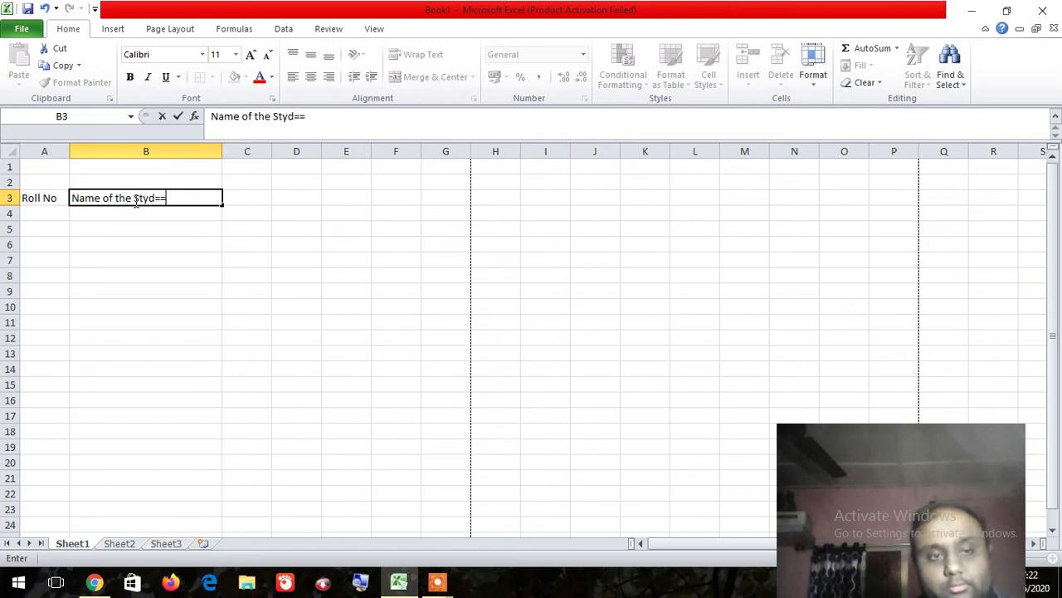
pyautogui.press('BackSpace')
pyautogui.press('BackSpace')
pyautogui.write('ud')
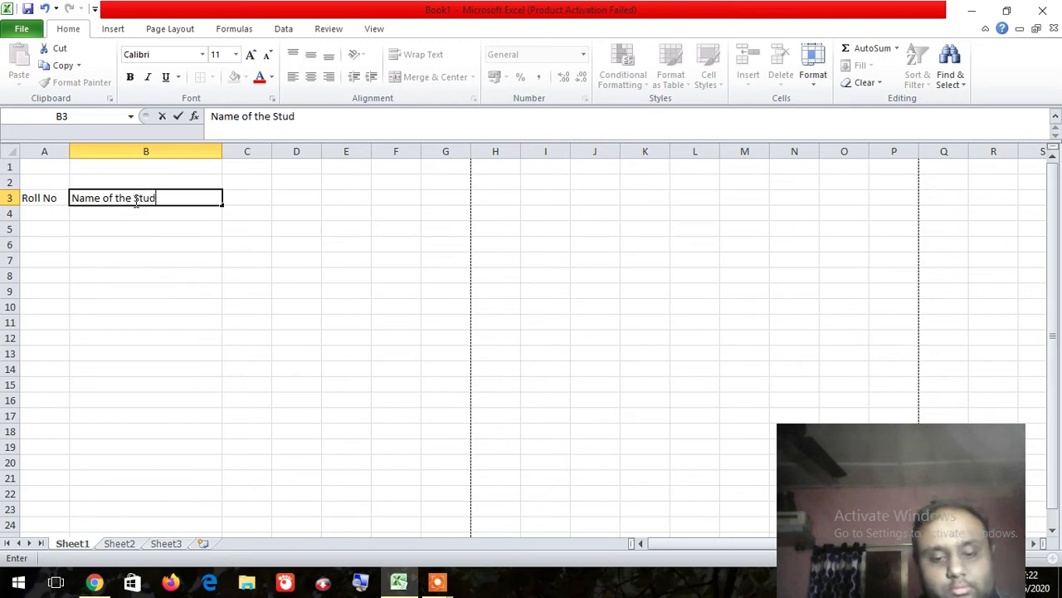
pyautogui.write('e')
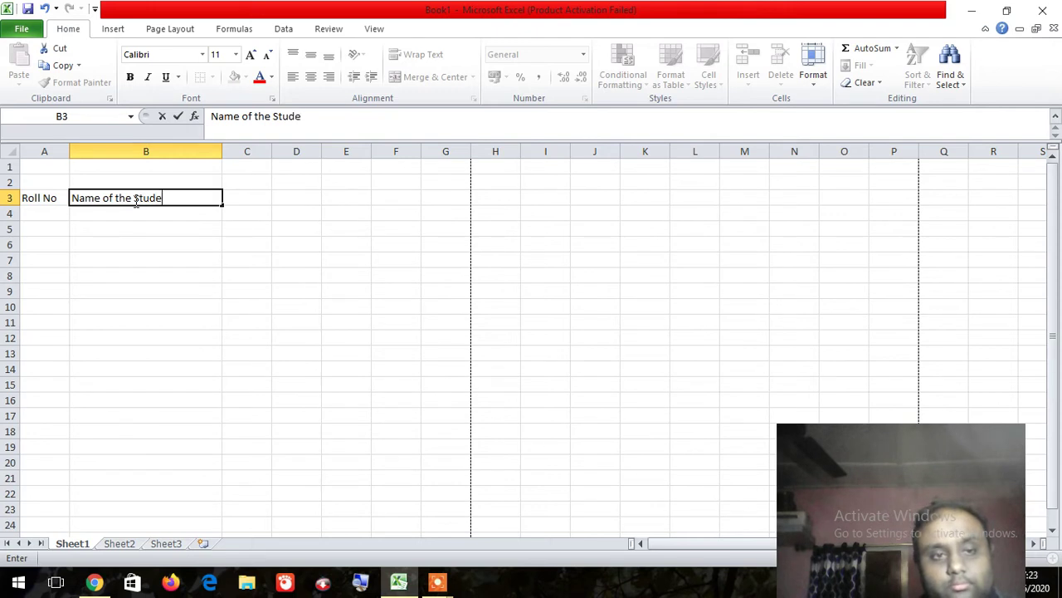
pyautogui.write('nt')
pyautogui.click(142, 243)
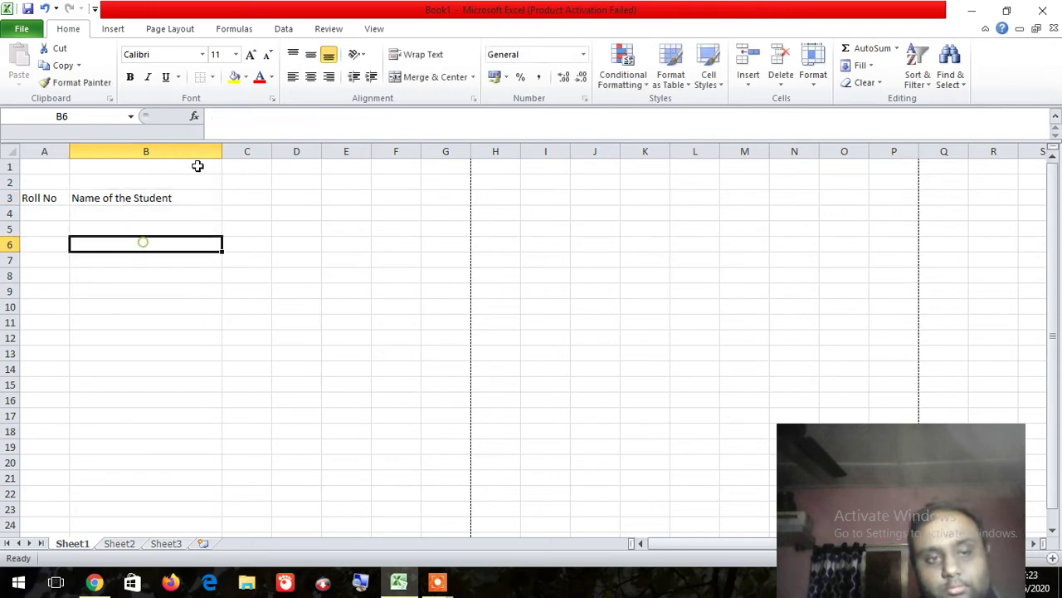
# Step: Narrow column B, demonstrating the heading overflow, and resize it to just fit Name of the Student
pyautogui.moveTo(222, 151); pyautogui.dragTo(128, 157)
pyautogui.click(214, 233)
pyautogui.click(131, 204)
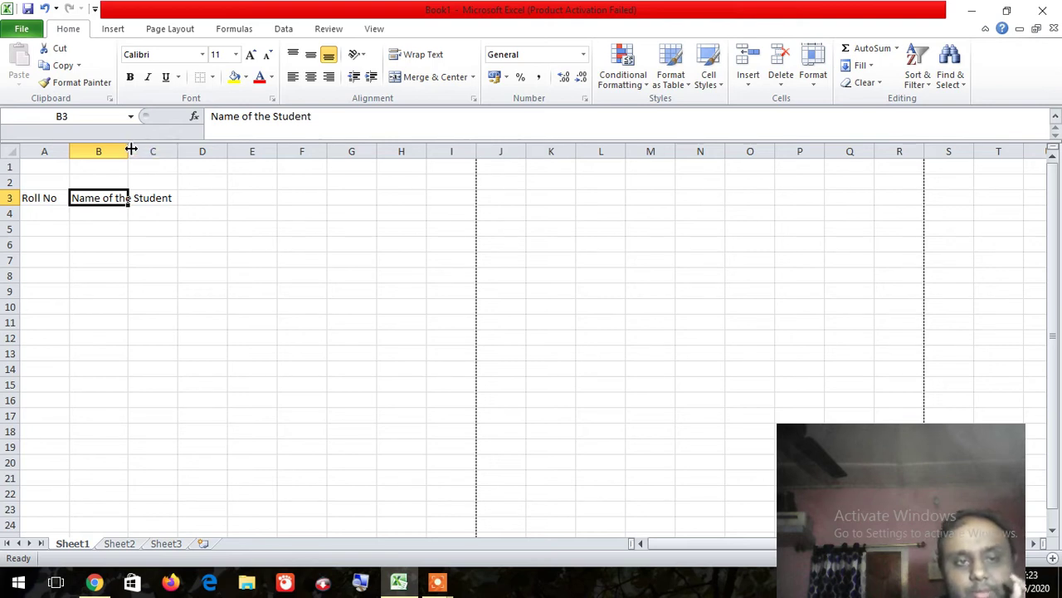
pyautogui.moveTo(131, 148); pyautogui.dragTo(178, 162)
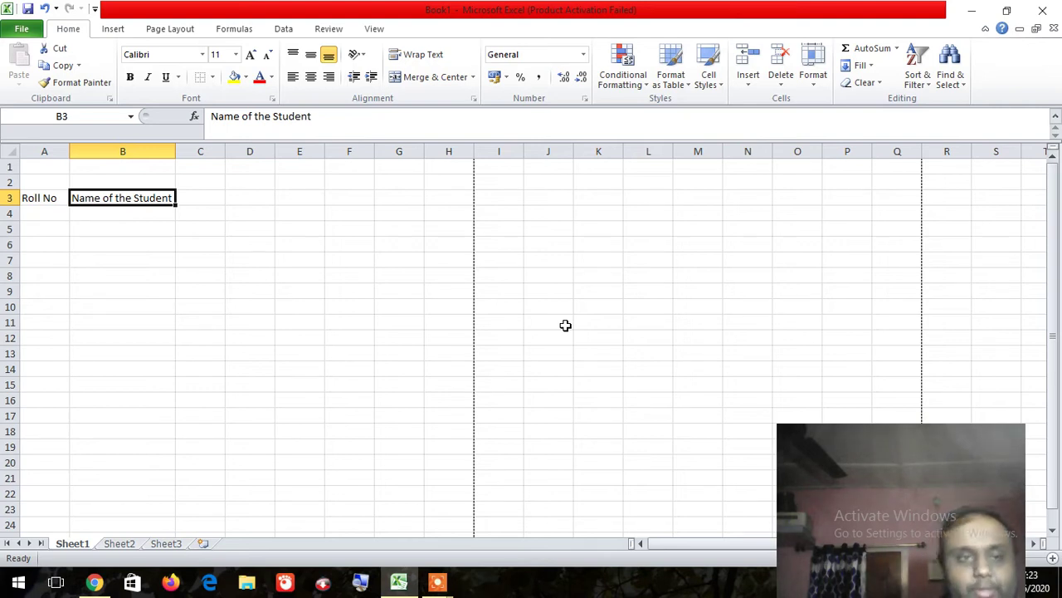
# Step: Widen column C slightly and enter the heading English in cell C3
pyautogui.click(221, 197)
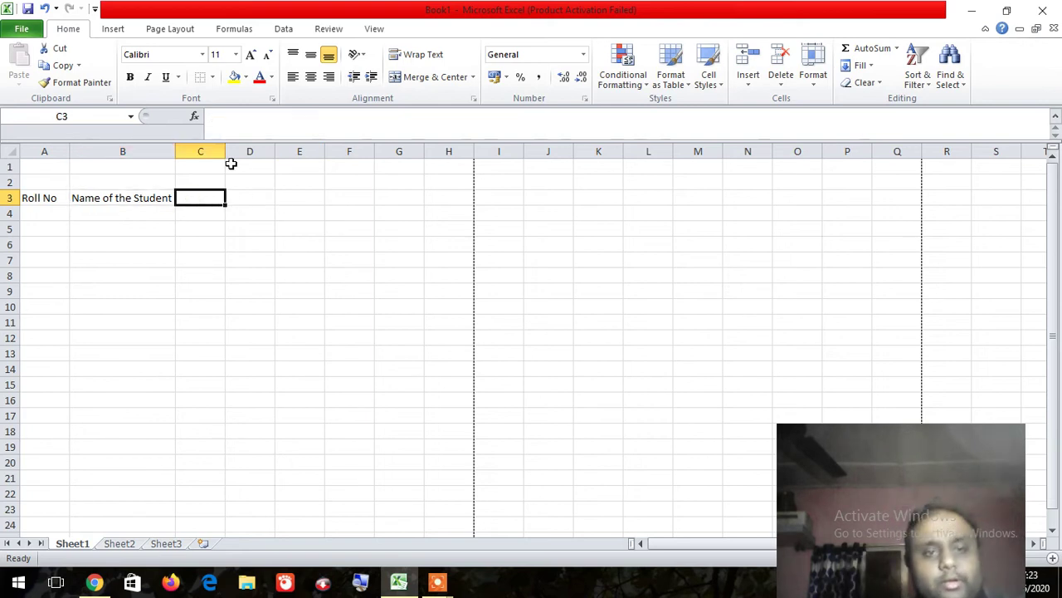
pyautogui.moveTo(225, 151); pyautogui.dragTo(244, 156)
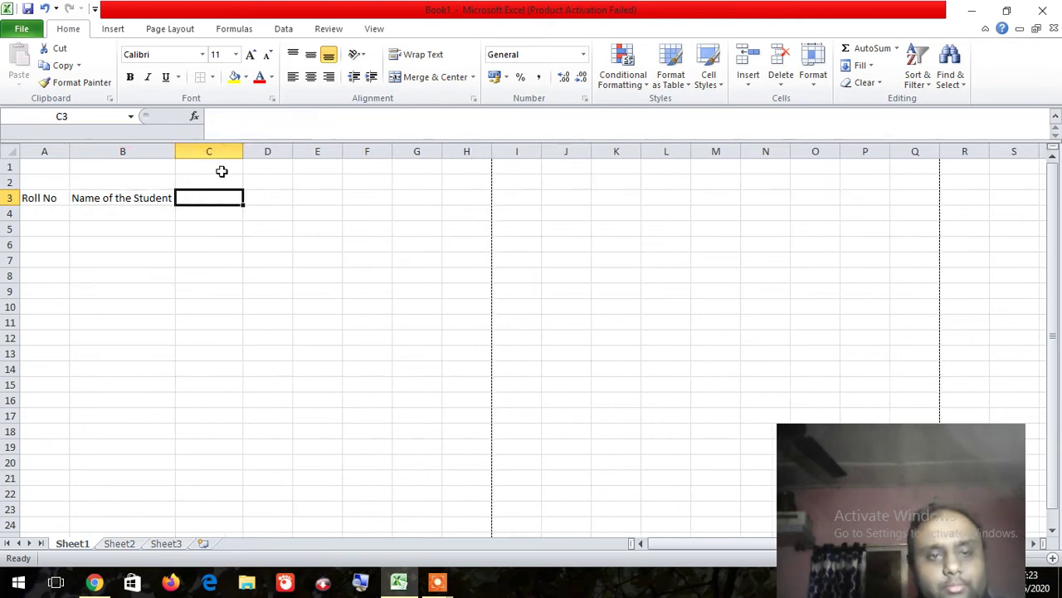
pyautogui.write('E')
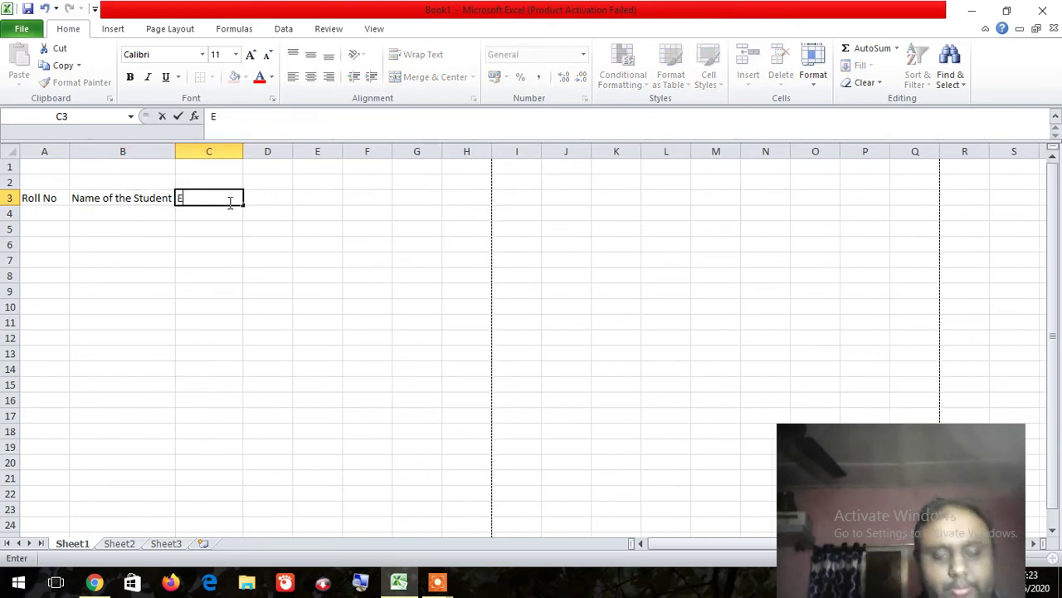
pyautogui.write('nglish')
# Step: Widen column D and enter the heading EVS in cell D3
pyautogui.click(282, 197)
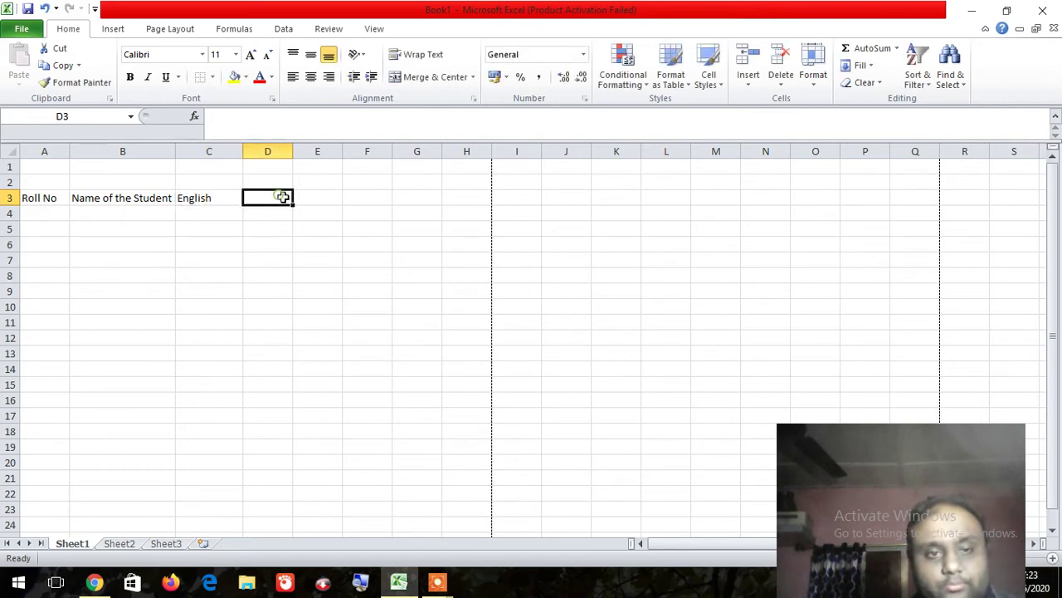
pyautogui.moveTo(292, 151); pyautogui.dragTo(320, 156)
pyautogui.press('BackSpace')
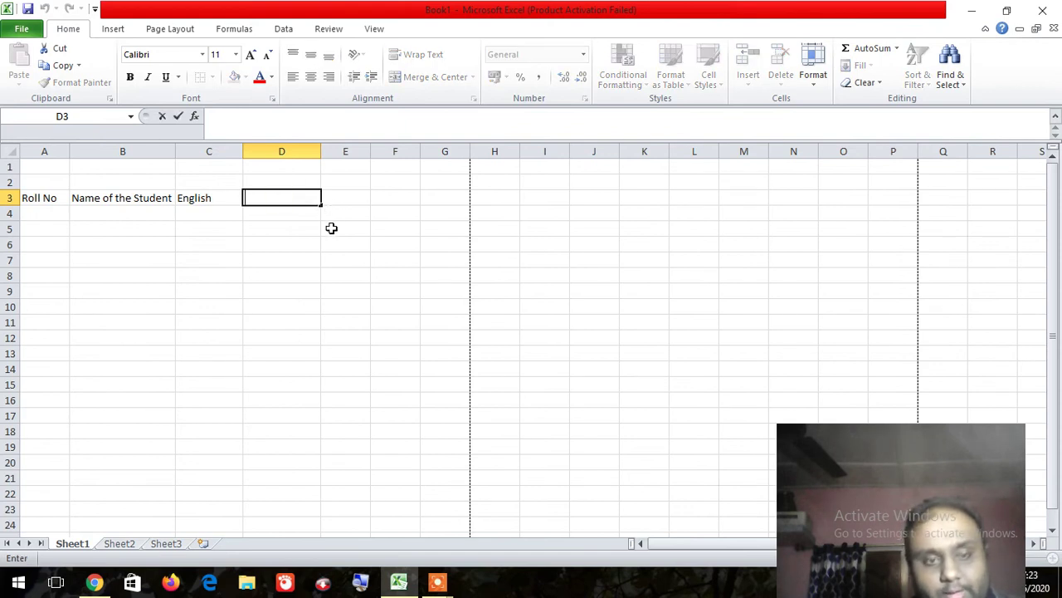
pyautogui.write('EVS')
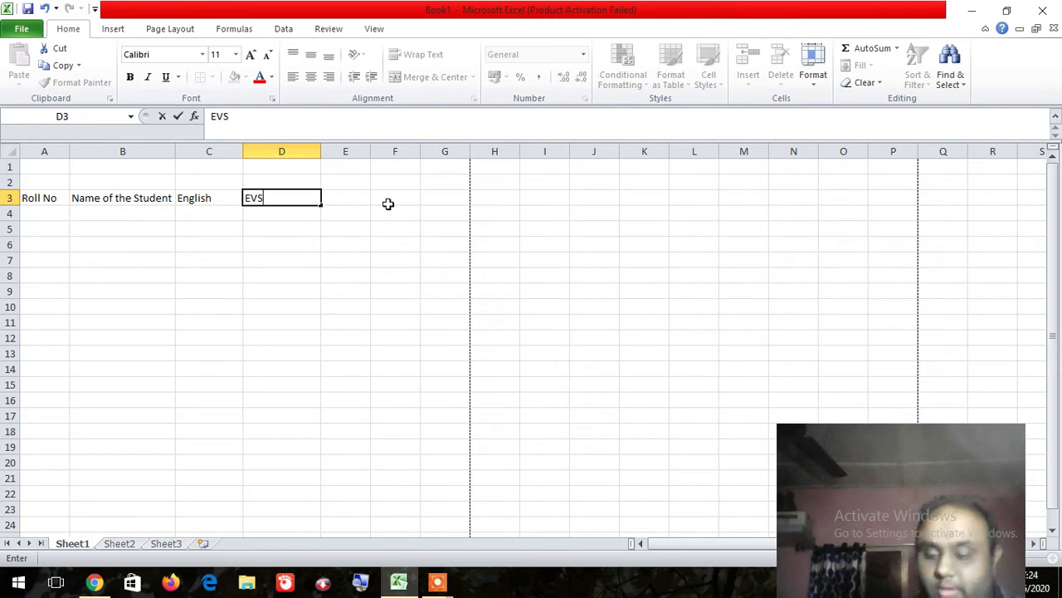
pyautogui.press('Tab')
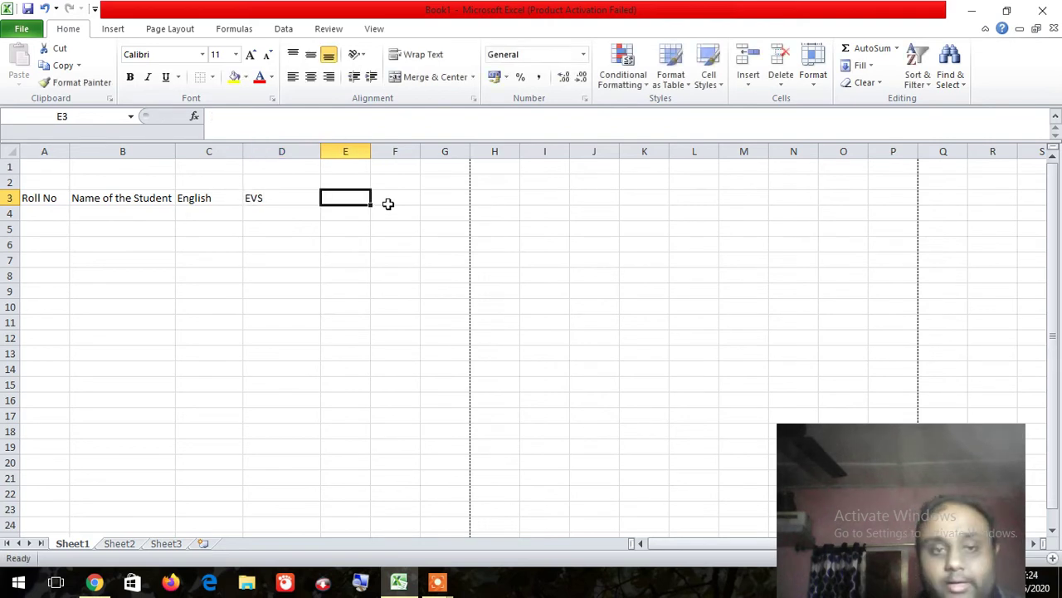
# Step: Narrow column D slightly, widen column E, and enter the heading Hindi in cell E3
pyautogui.moveTo(321, 150); pyautogui.dragTo(385, 153)
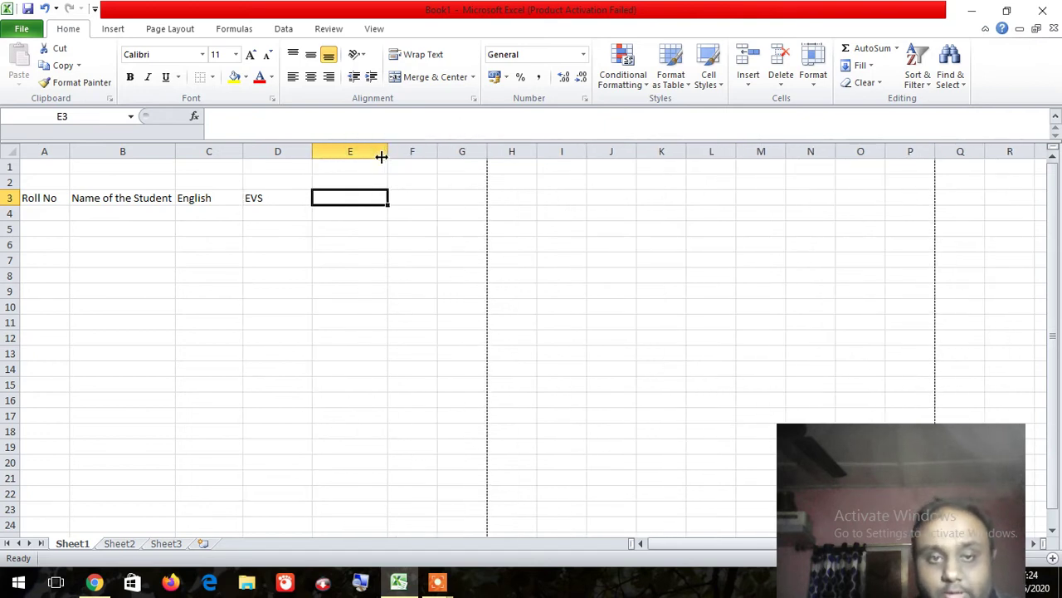
pyautogui.doubleClick(365, 197)
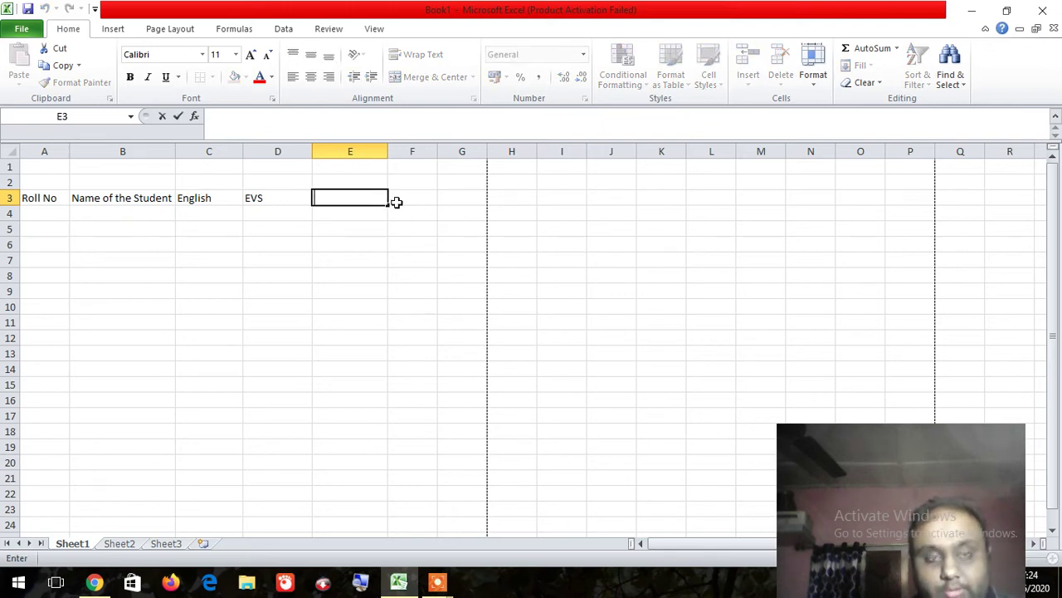
pyautogui.write('Hindi')
# Step: Widen column F slightly and enter the heading Maths in cell F3
pyautogui.click(397, 203)
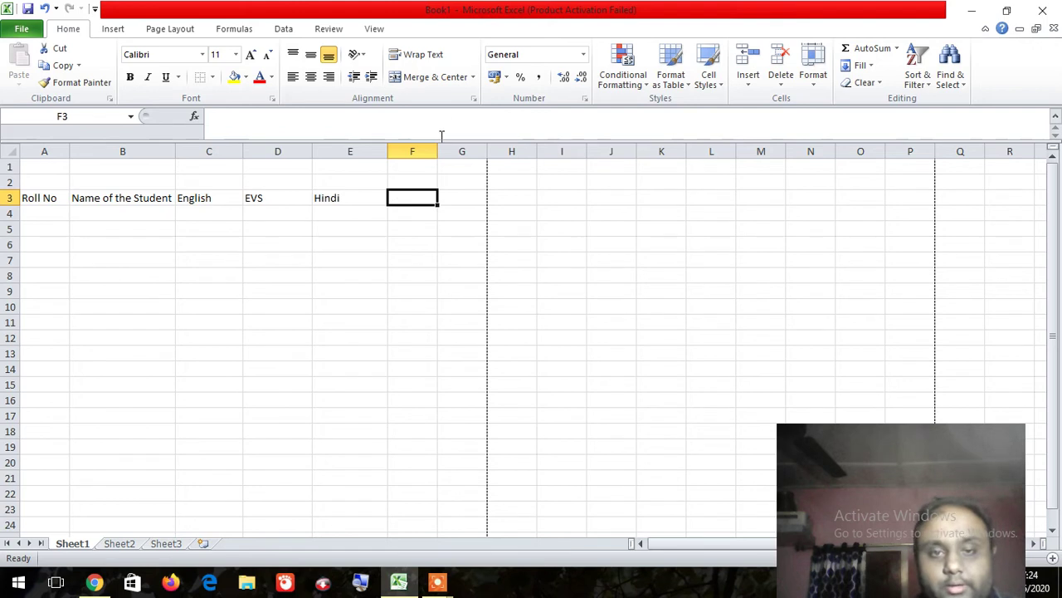
pyautogui.moveTo(437, 151); pyautogui.dragTo(456, 150)
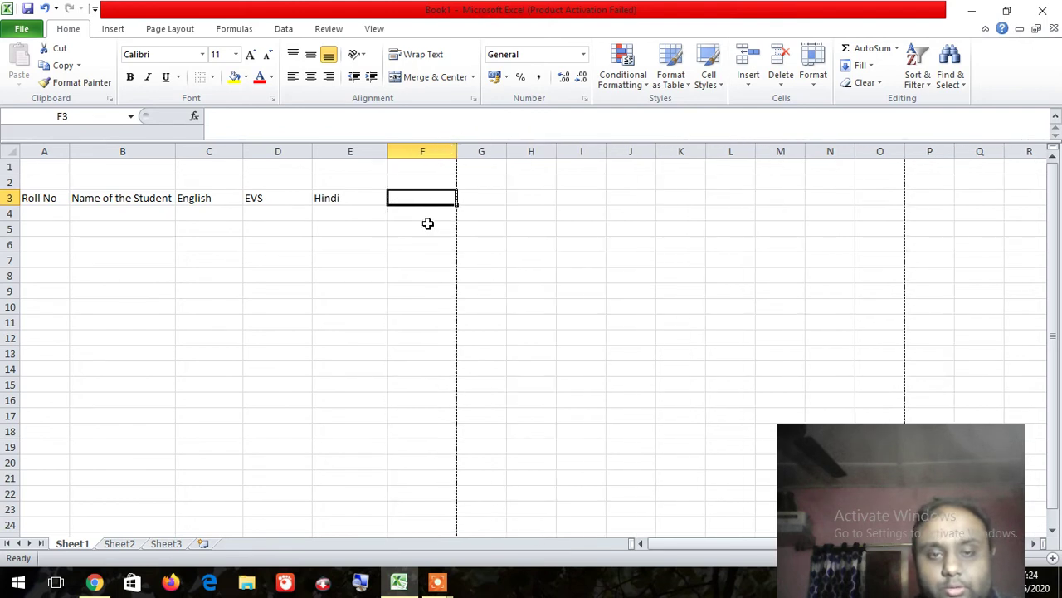
pyautogui.write('Maths')
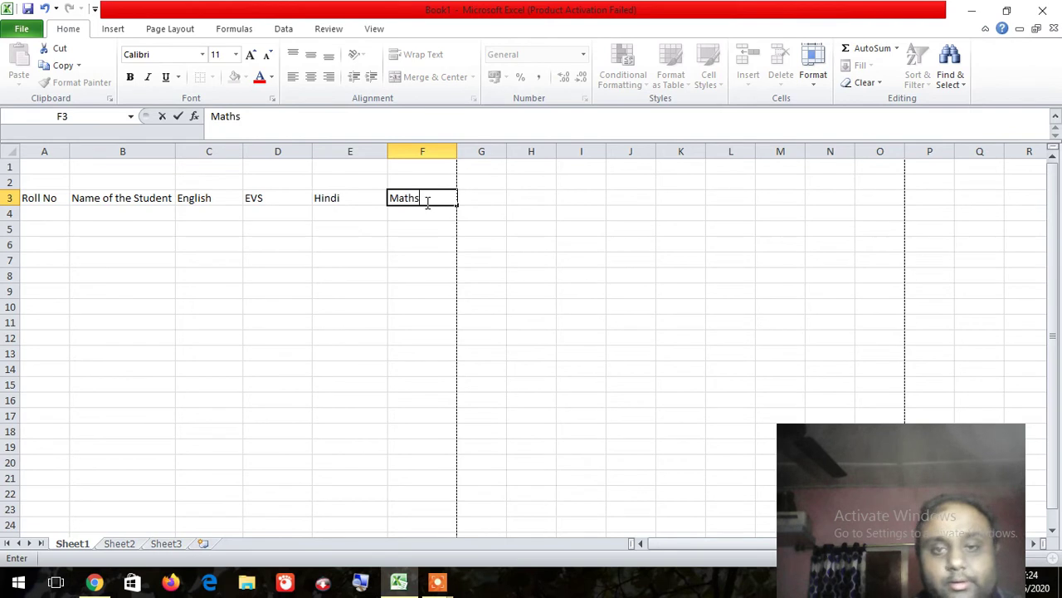
pyautogui.click(481, 212)
# Step: Enter the heading Total in cell G3
pyautogui.click(482, 196)
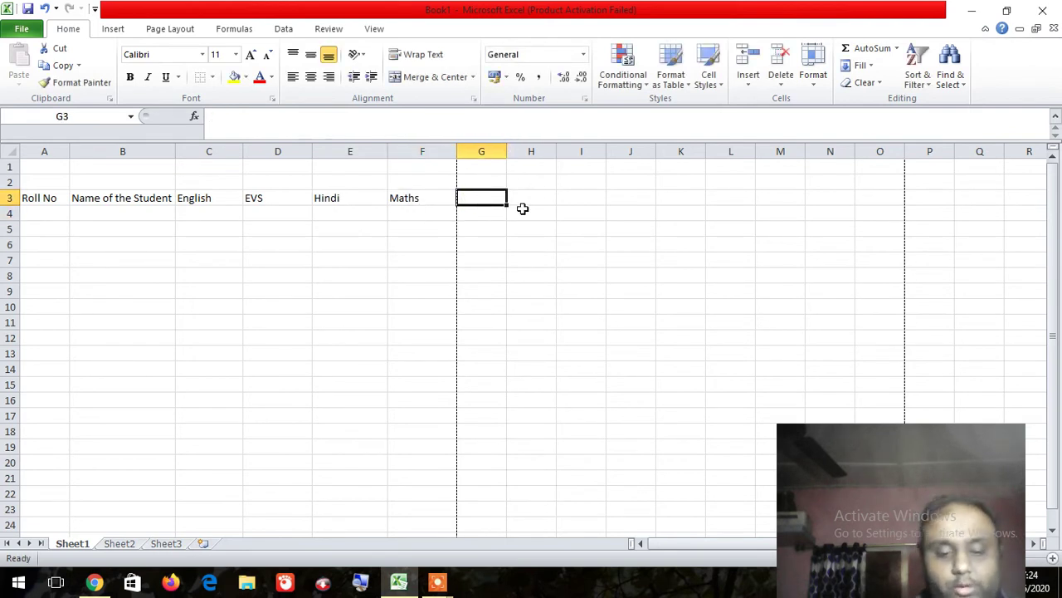
pyautogui.write('Total')
pyautogui.click(208, 369)
# Step: Number the rows under Roll No from 1 to 5 in cells A4 to A8
pyautogui.click(58, 214)
pyautogui.write('1')
pyautogui.click(52, 227)
pyautogui.write('2')
pyautogui.click(44, 258)
pyautogui.click(45, 244)
pyautogui.write('3')
pyautogui.click(46, 258)
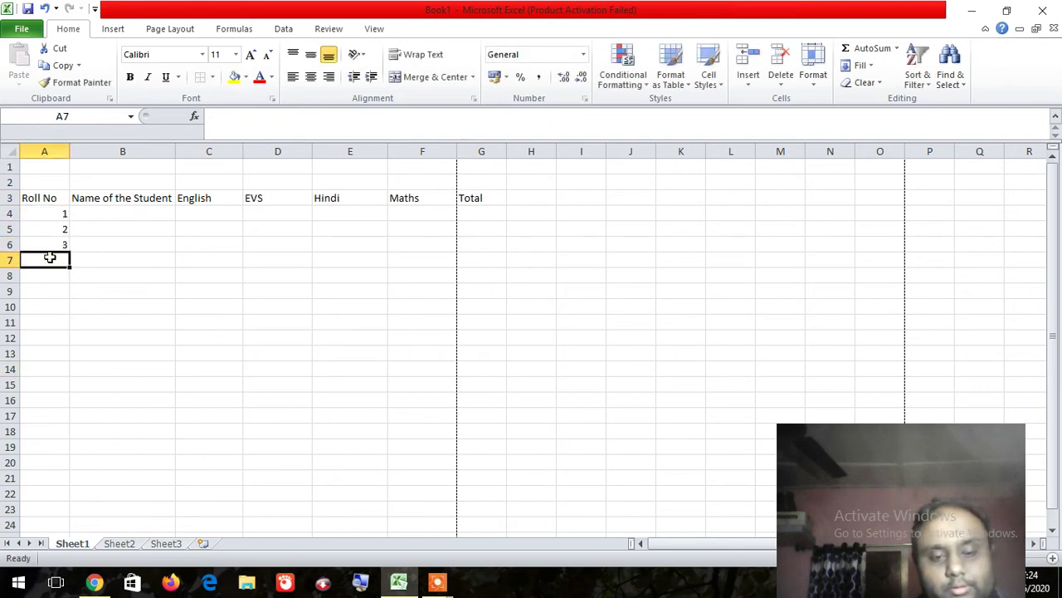
pyautogui.write('4')
pyautogui.click(50, 274)
pyautogui.write('5')
pyautogui.click(92, 260)
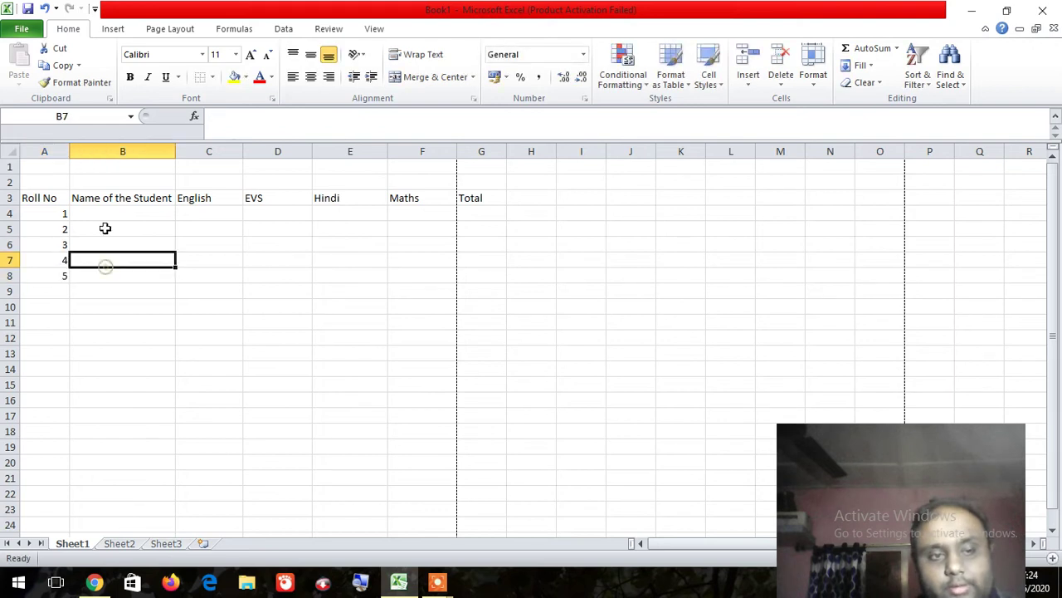
# Step: Enter the five students' first names under Name of the Student in cells B4 to B8
pyautogui.click(126, 213)
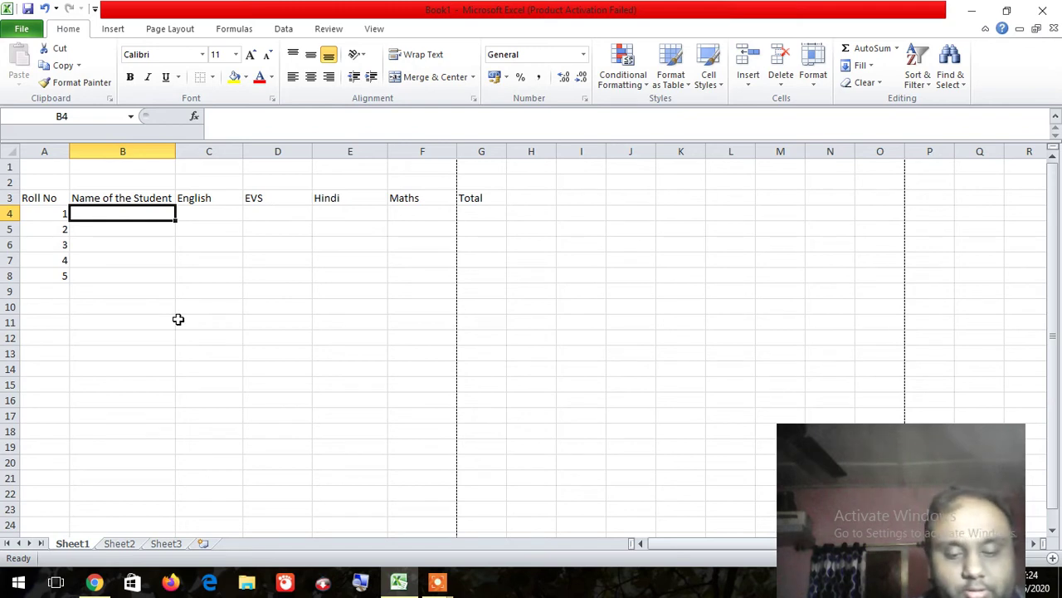
pyautogui.write('Ajit')
pyautogui.press('Return')
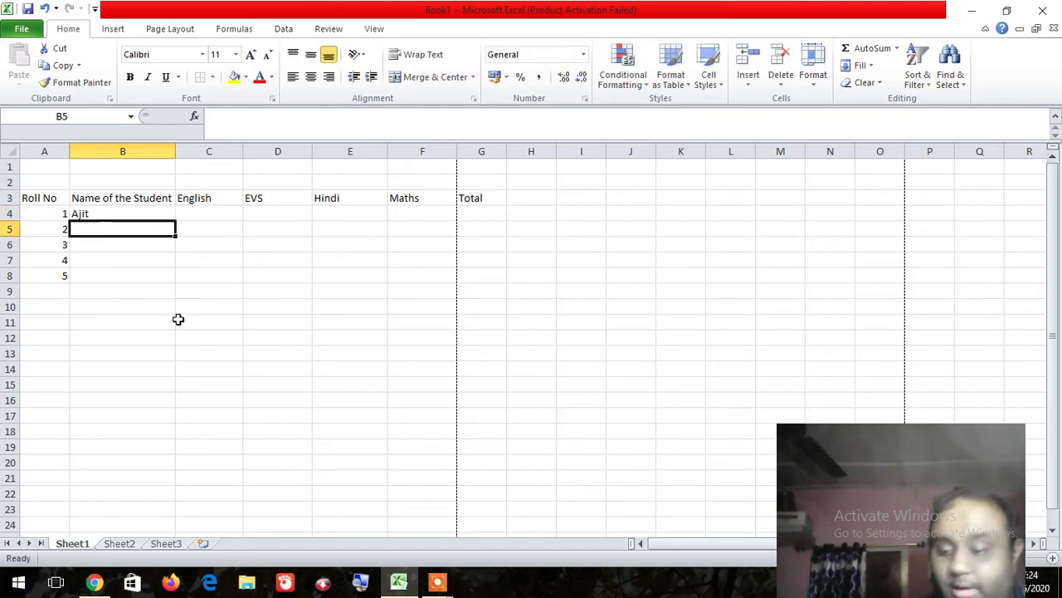
pyautogui.write('Aman')
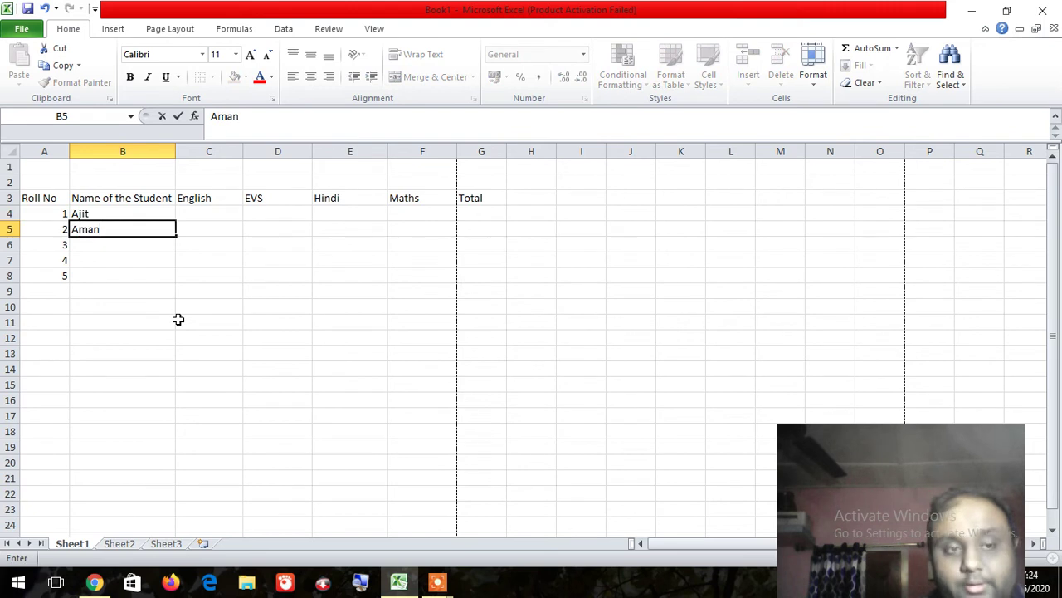
pyautogui.press('Return')
pyautogui.write('Rak')
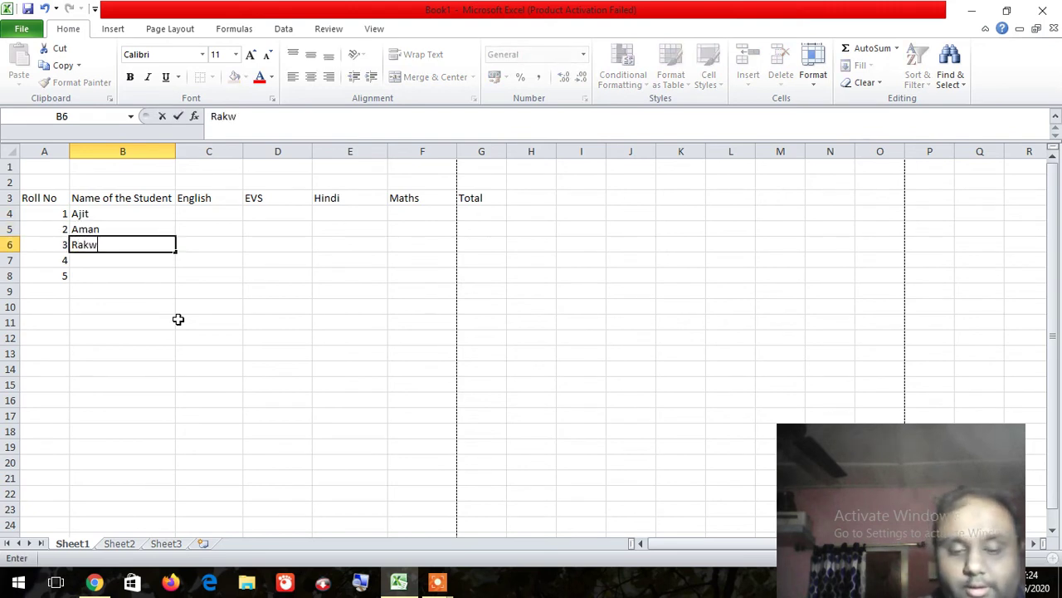
pyautogui.write('esh')
pyautogui.press('Return')
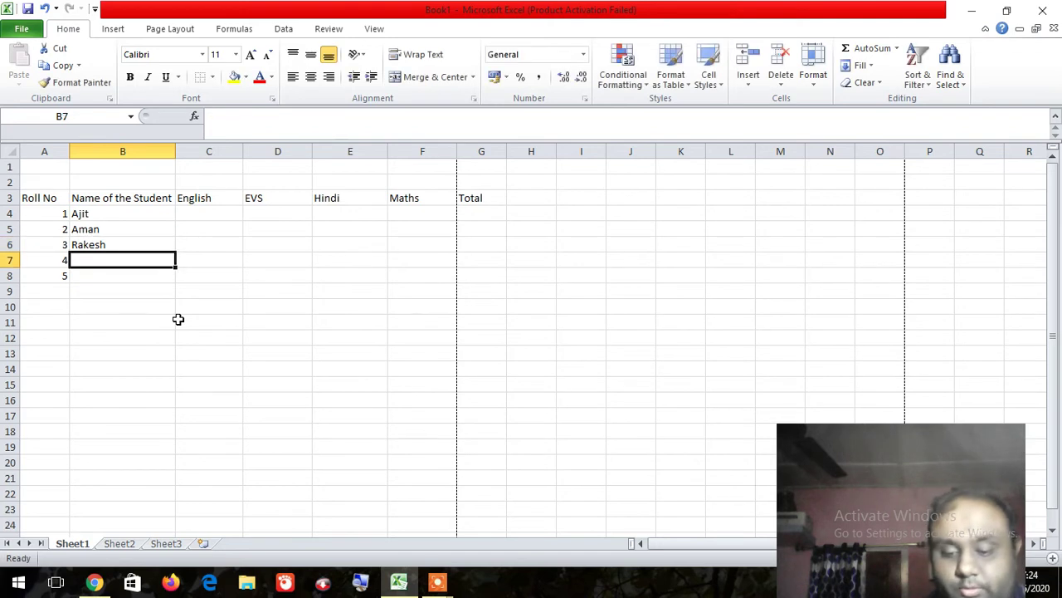
pyautogui.write('Joy')
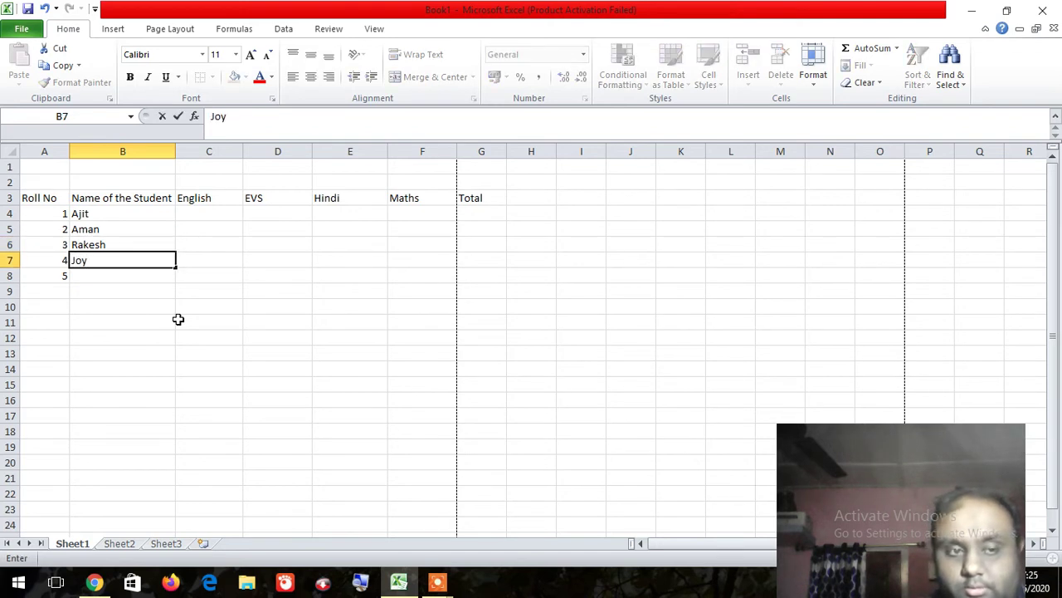
pyautogui.press('Return')
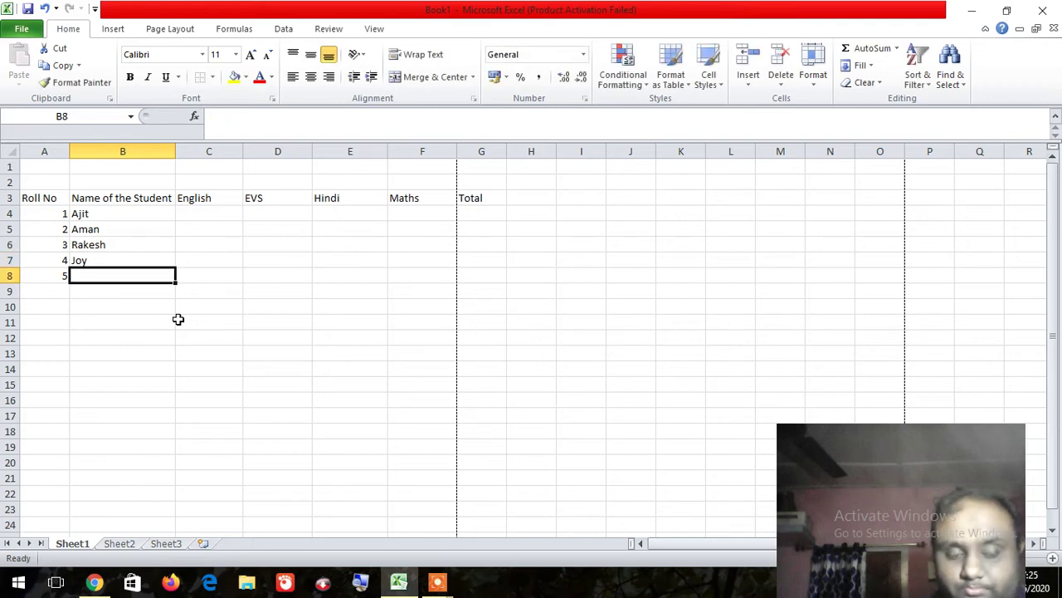
pyautogui.write('Rinku')
pyautogui.press('Tab')
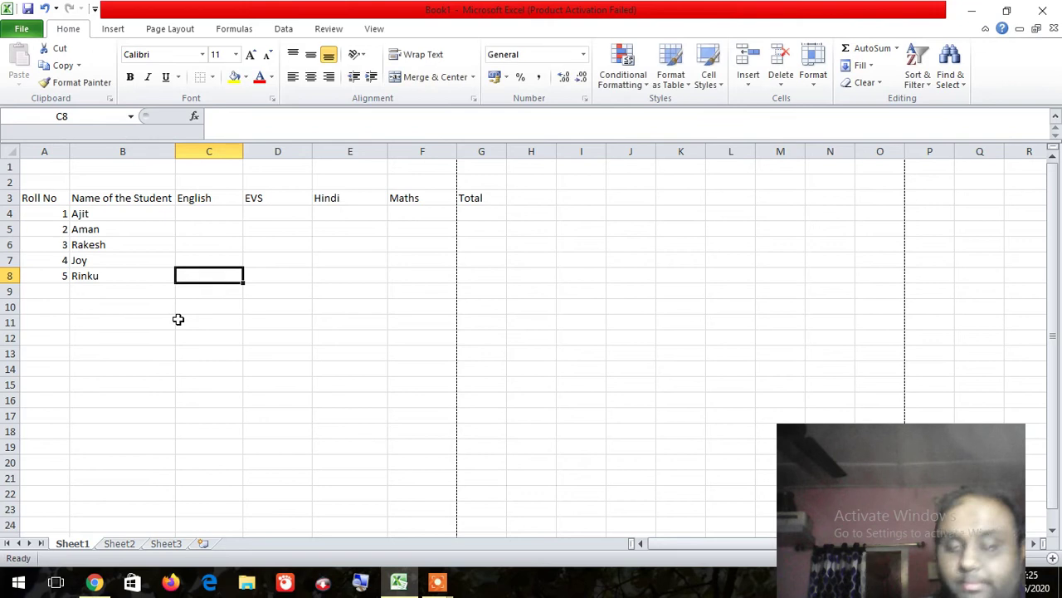
# Step: Apply all borders to the marks table in cells A3 to G8 and select the first English mark cell, C4
pyautogui.moveTo(38, 200); pyautogui.dragTo(495, 277)
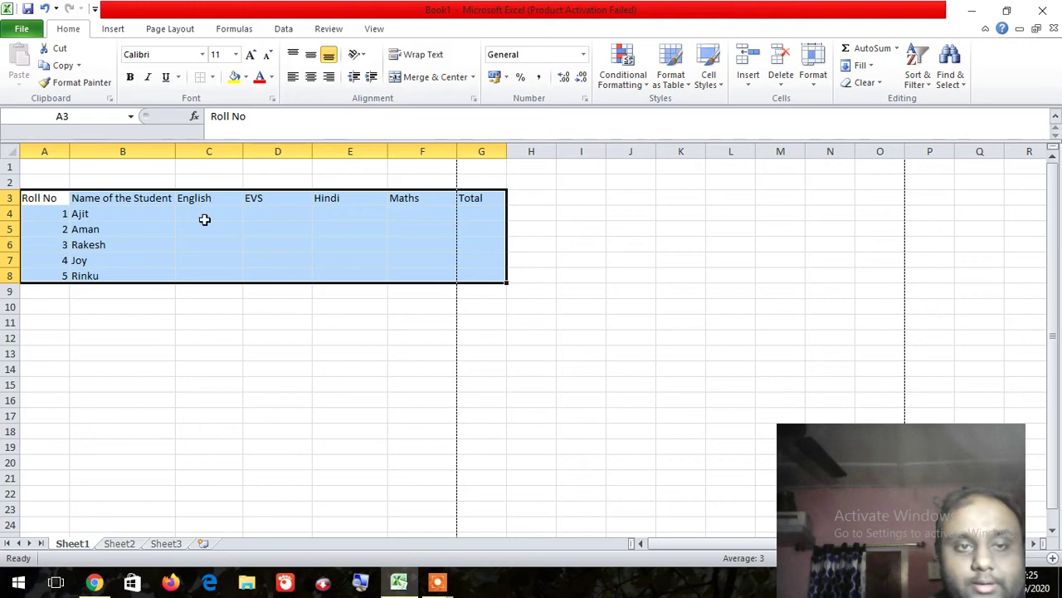
pyautogui.moveTo(902, 490); pyautogui.dragTo(614, 591)
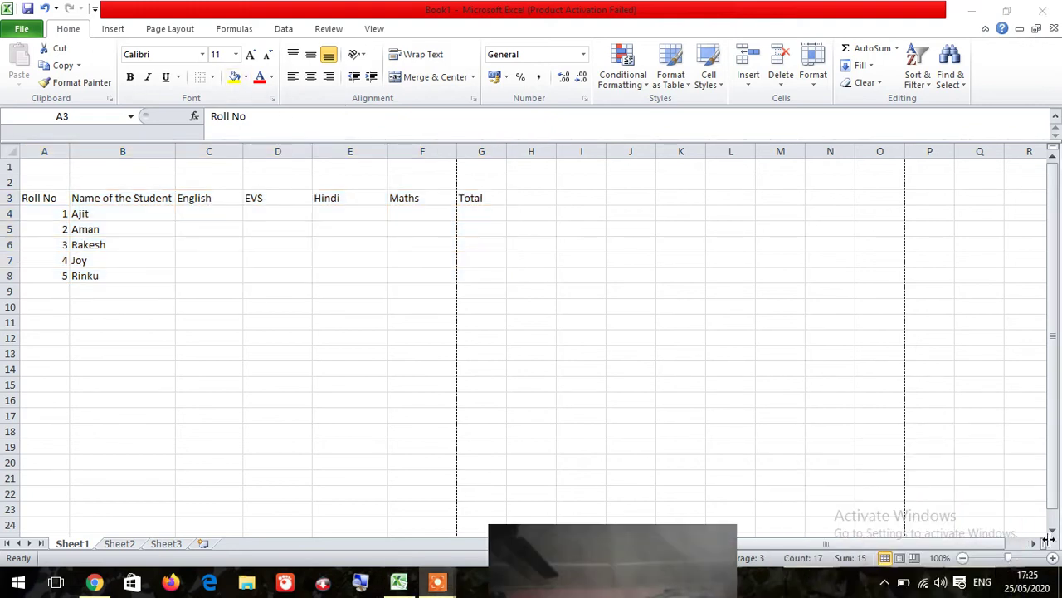
pyautogui.click(1010, 559)
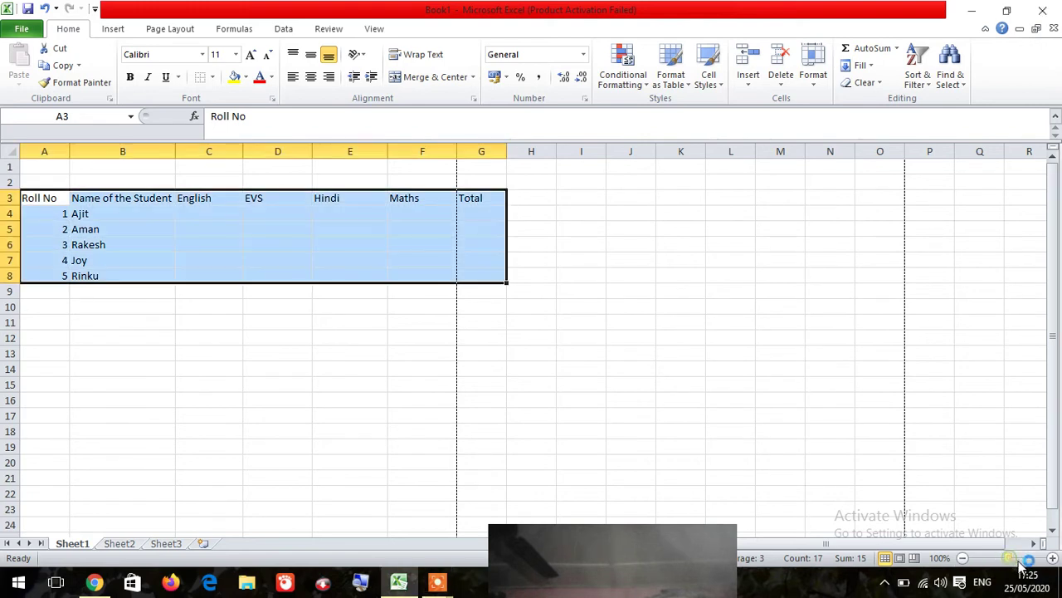
pyautogui.moveTo(1011, 559)
pyautogui.mouseDown()
pyautogui.moveTo(1033, 560)
pyautogui.moveTo(1017, 563)
pyautogui.mouseUp()
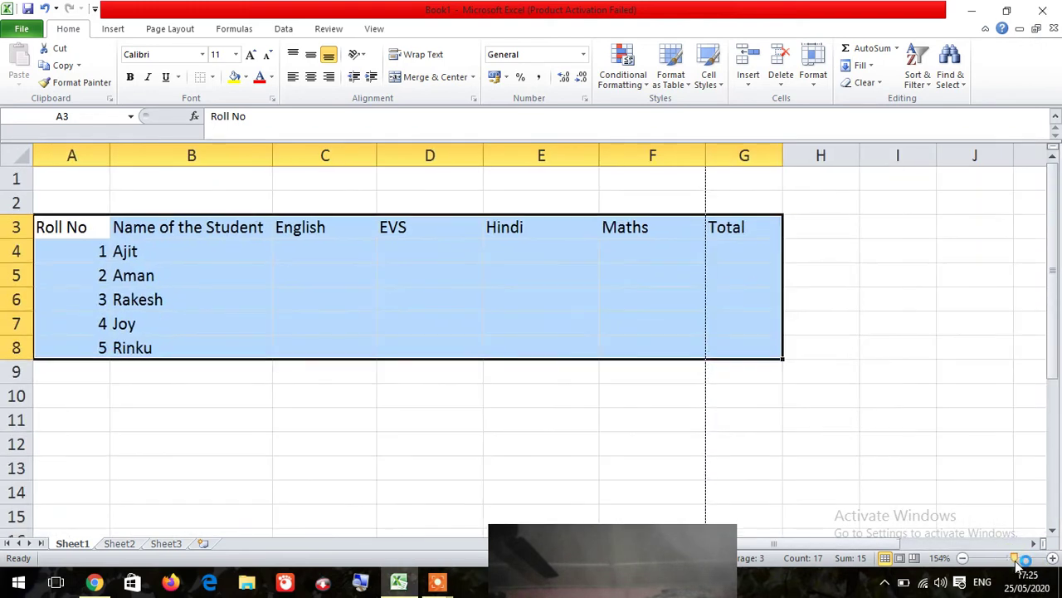
pyautogui.moveTo(615, 545); pyautogui.dragTo(932, 456)
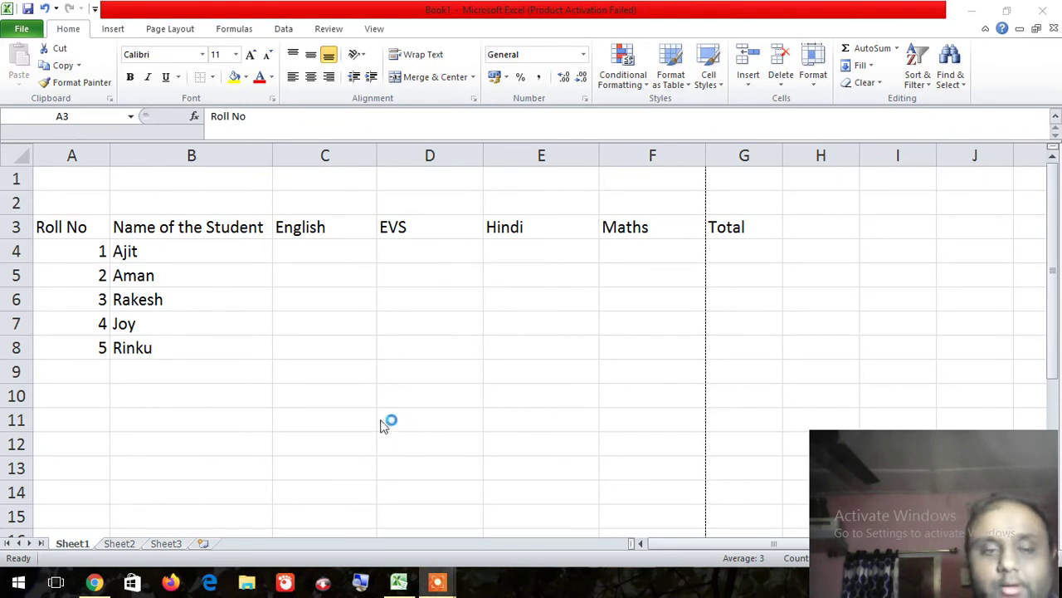
pyautogui.click(308, 410)
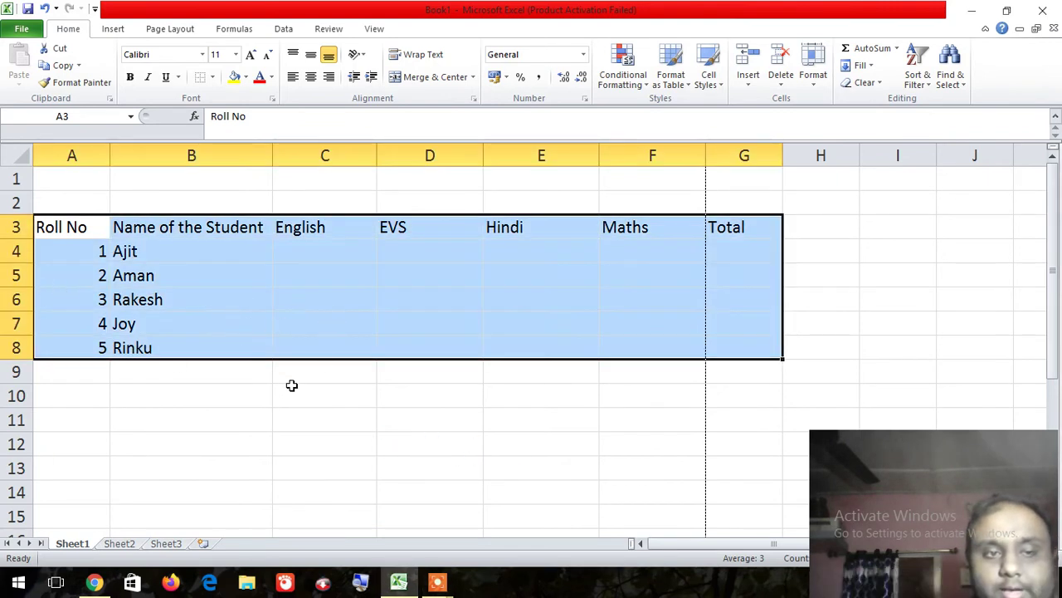
pyautogui.click(292, 386)
pyautogui.moveTo(55, 228); pyautogui.dragTo(730, 350)
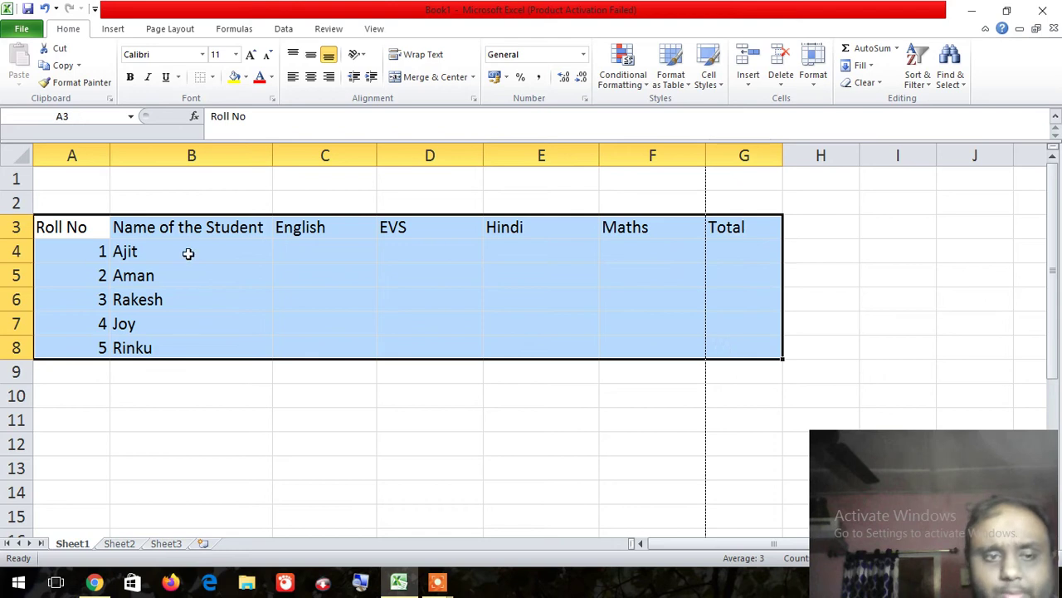
pyautogui.click(212, 79)
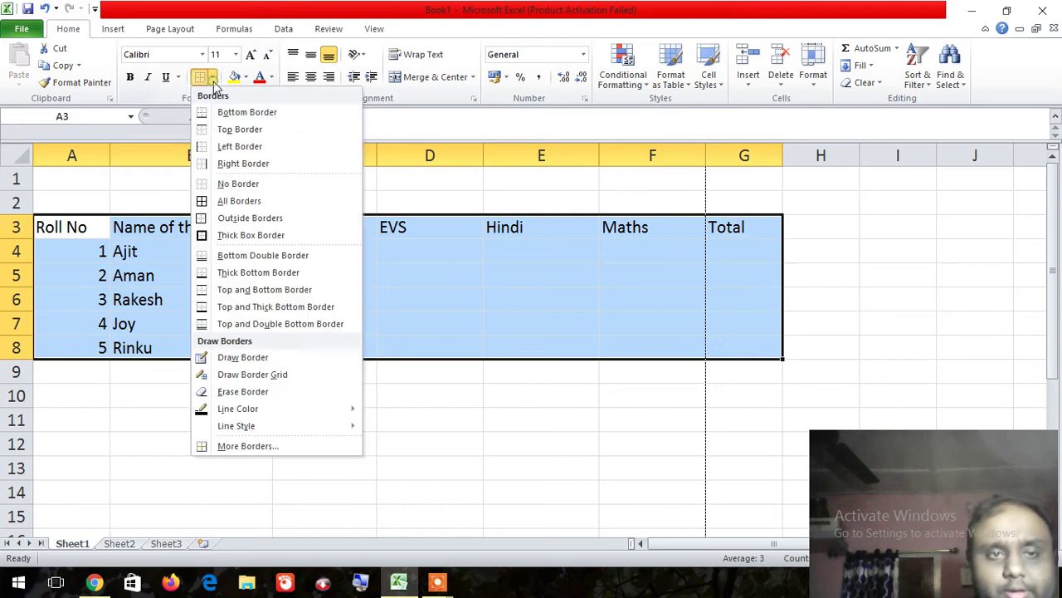
pyautogui.click(236, 201)
pyautogui.click(674, 293)
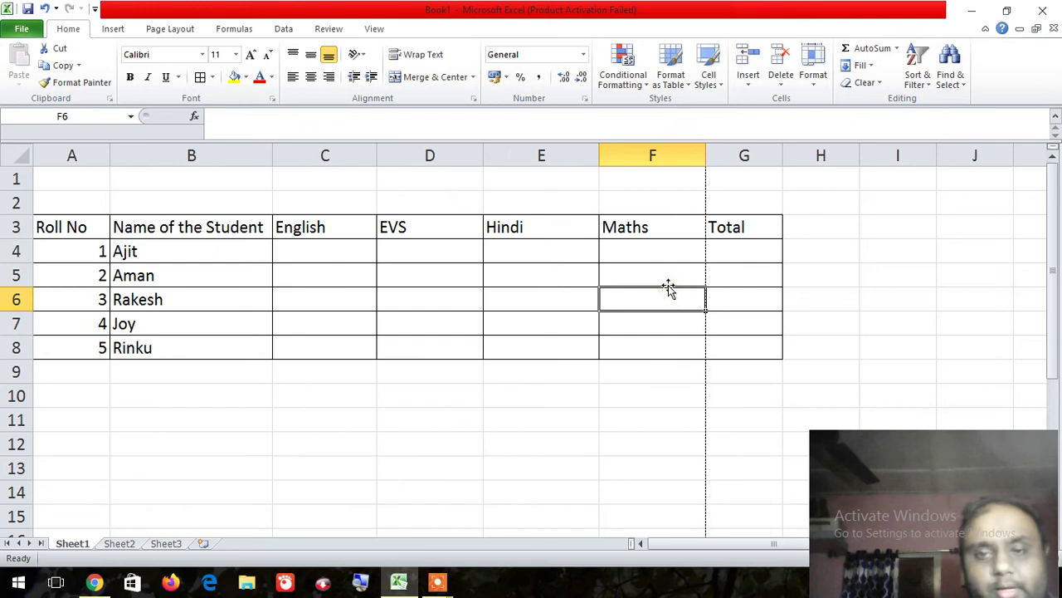
pyautogui.click(514, 270)
pyautogui.click(307, 258)
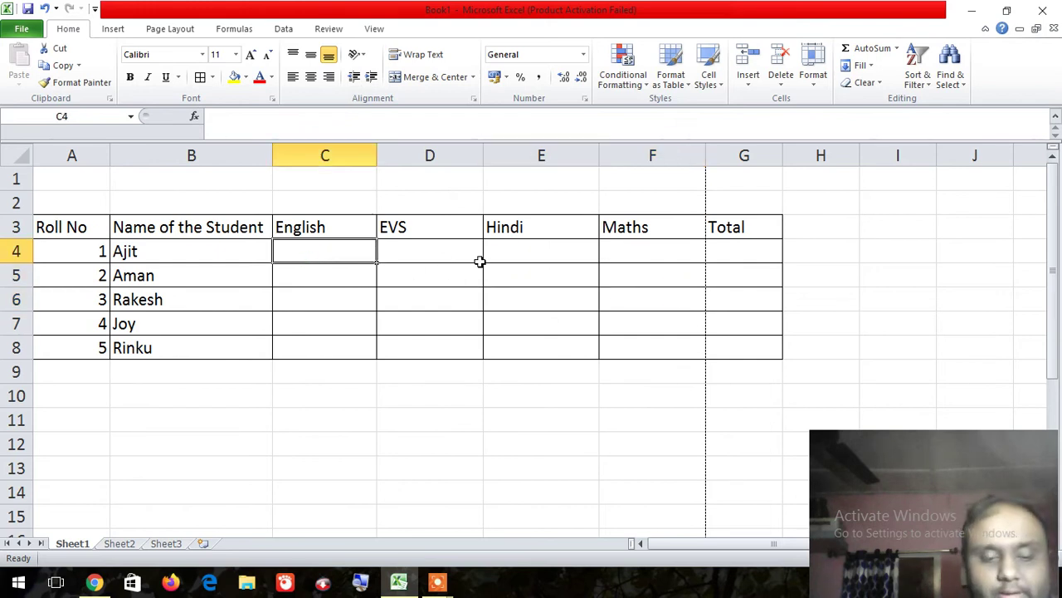
pyautogui.write('45')
pyautogui.press('Return')
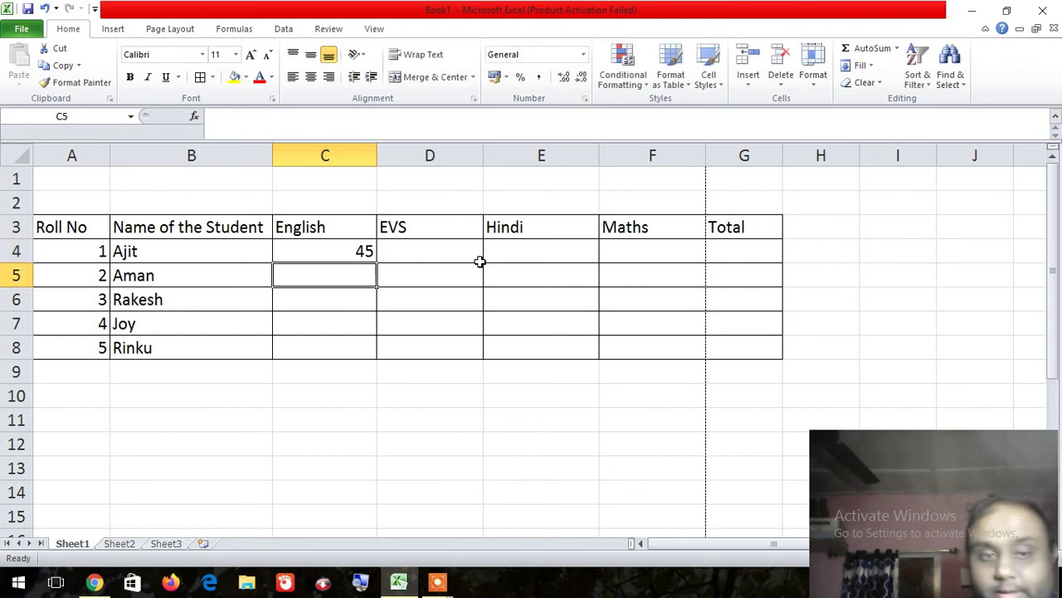
pyautogui.press('Up')
pyautogui.press('Down')
pyautogui.press('Up')
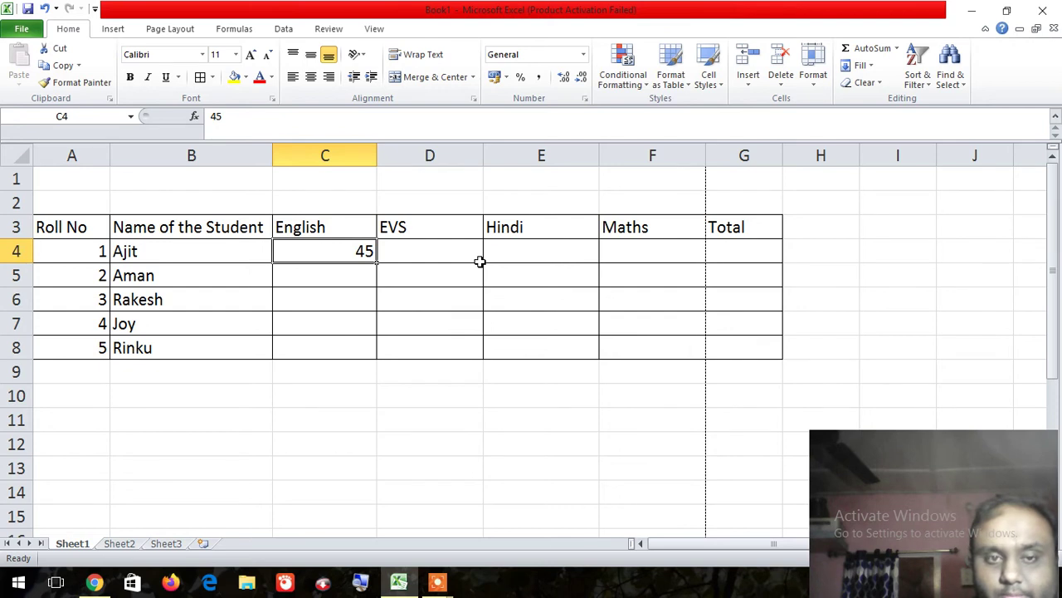
# Step: Enter the first student's marks in cells C4 to F4: English 76, EVS 71, Hindi 70 and Maths 72
pyautogui.write('76')
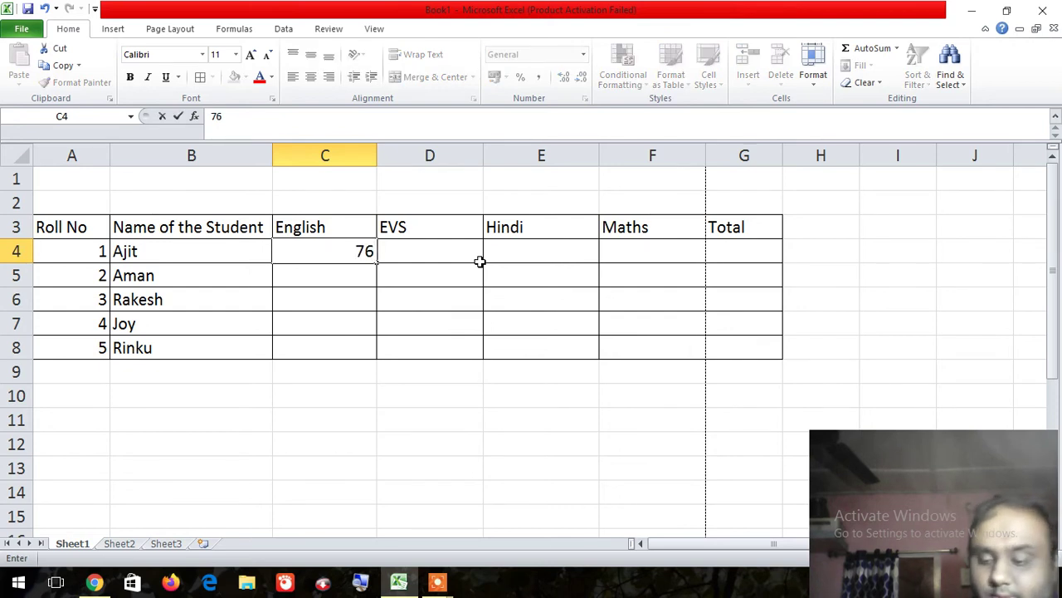
pyautogui.press('Tab')
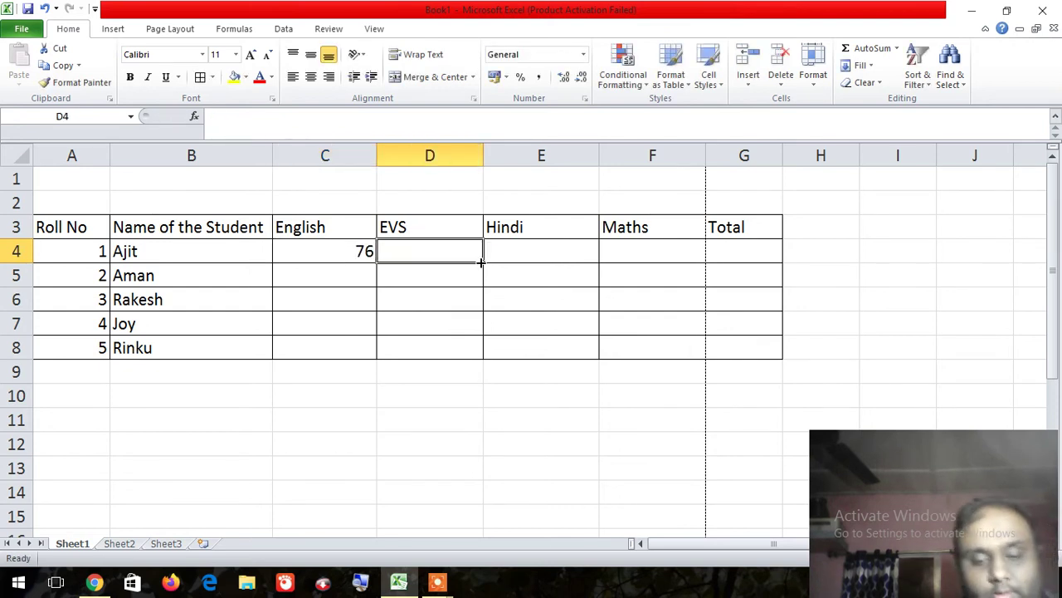
pyautogui.write('1')
pyautogui.press('Tab')
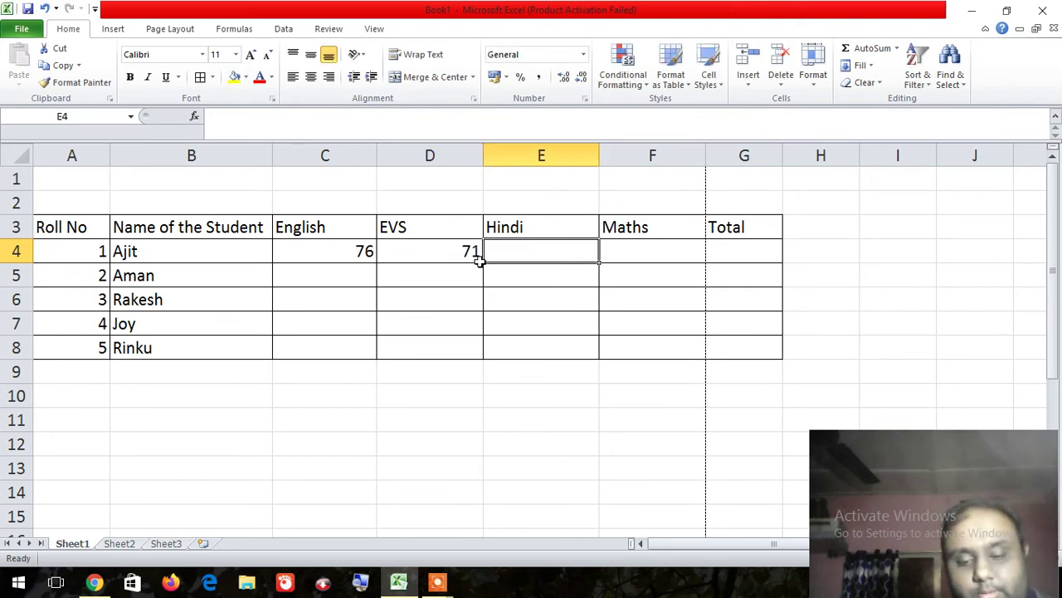
pyautogui.write('70')
pyautogui.press('Tab')
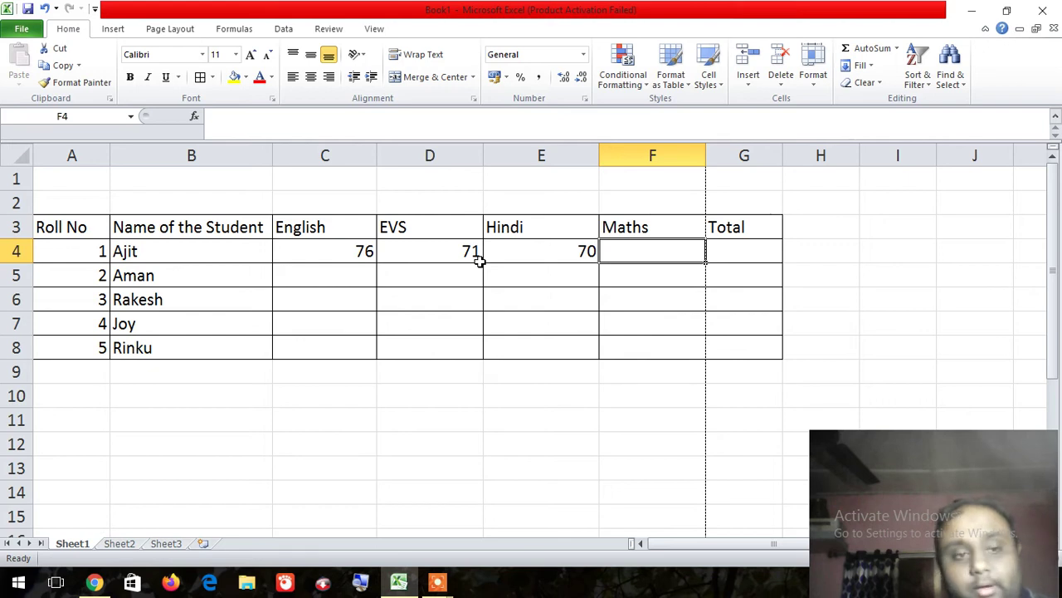
pyautogui.write('7')
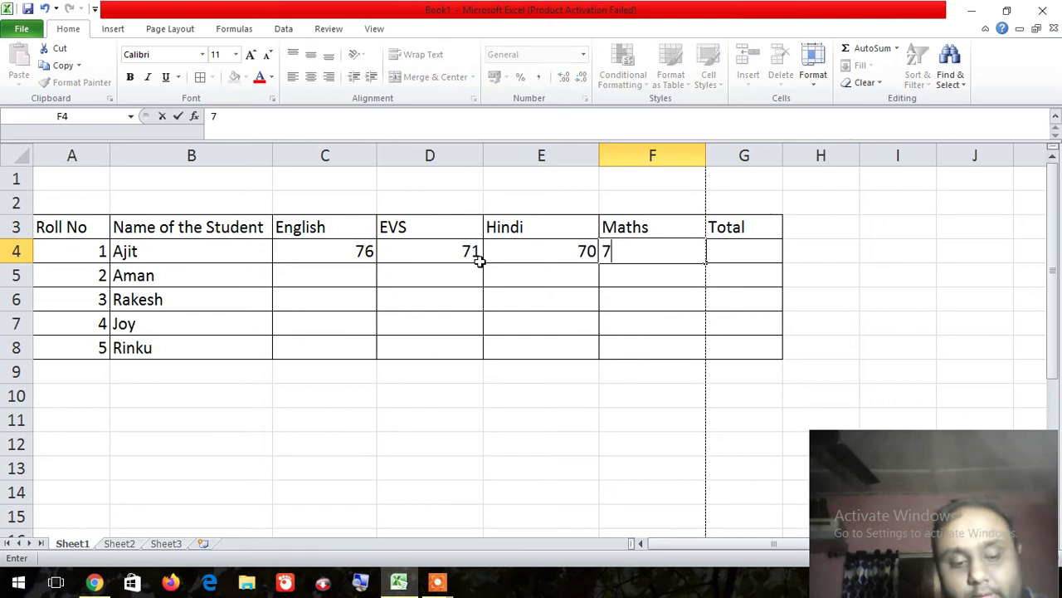
pyautogui.write('2')
pyautogui.press('Return')
# Step: Enter the second student's marks in cells C5 to F5: English 67, EVS 66, Hindi 77 and Maths 83
pyautogui.press('Left')
pyautogui.press('Left')
pyautogui.press('Left')
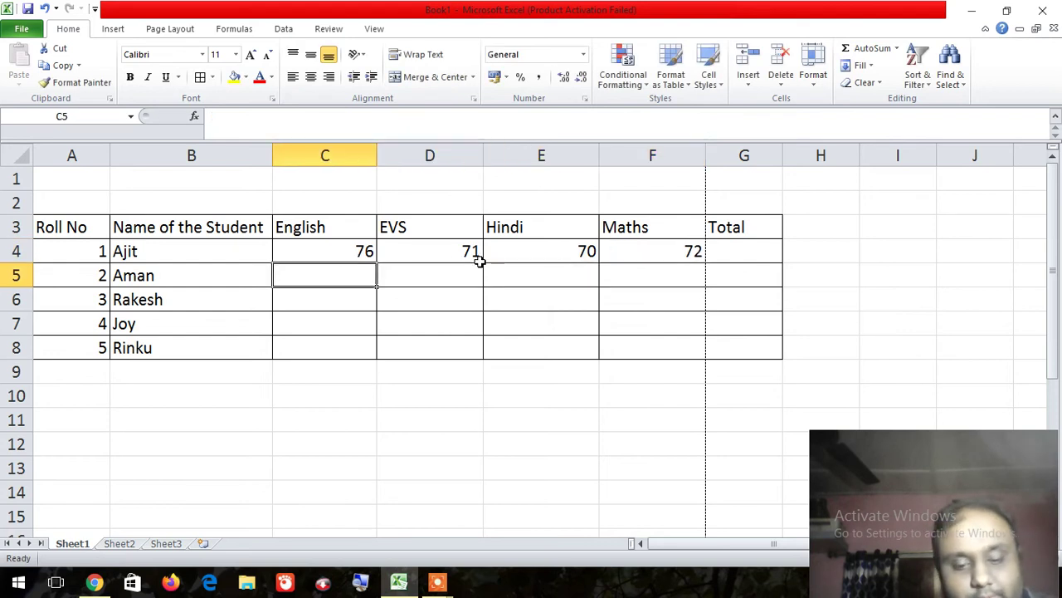
pyautogui.write('67')
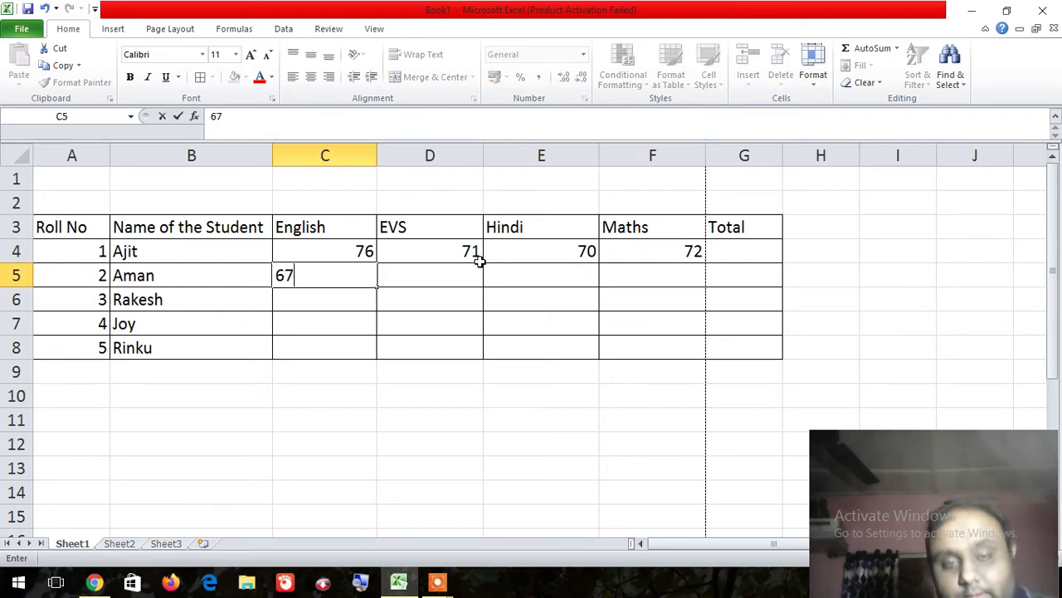
pyautogui.press('Right')
pyautogui.write('66')
pyautogui.press('Right')
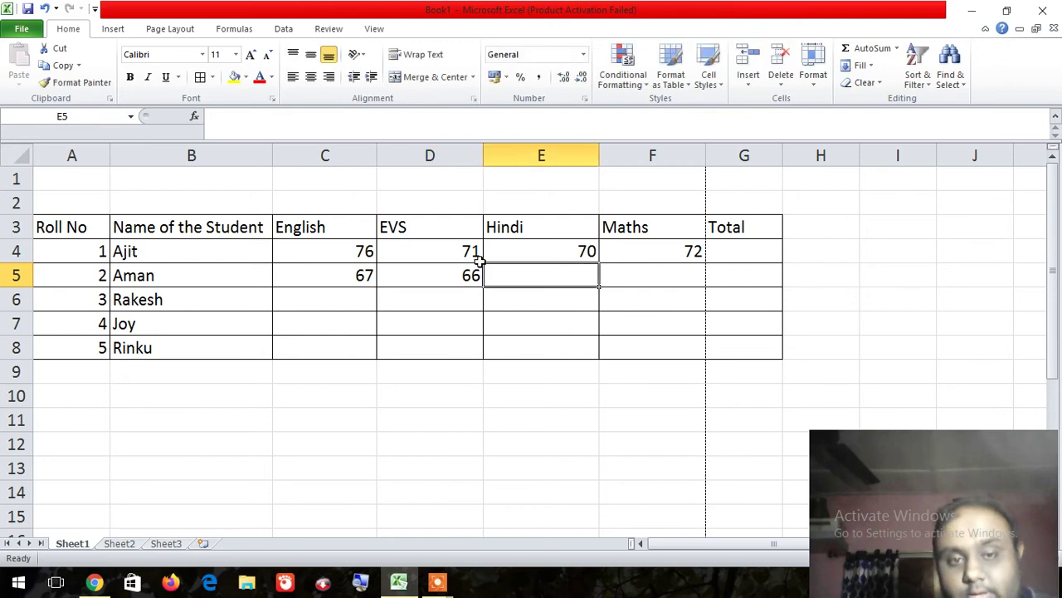
pyautogui.write('77')
pyautogui.press('Right')
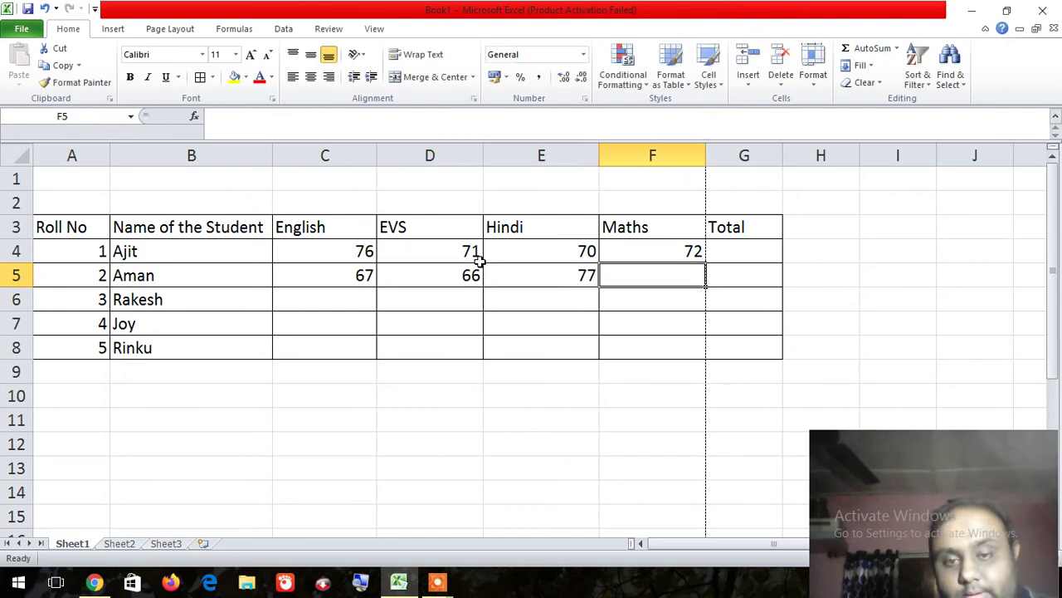
pyautogui.write('83')
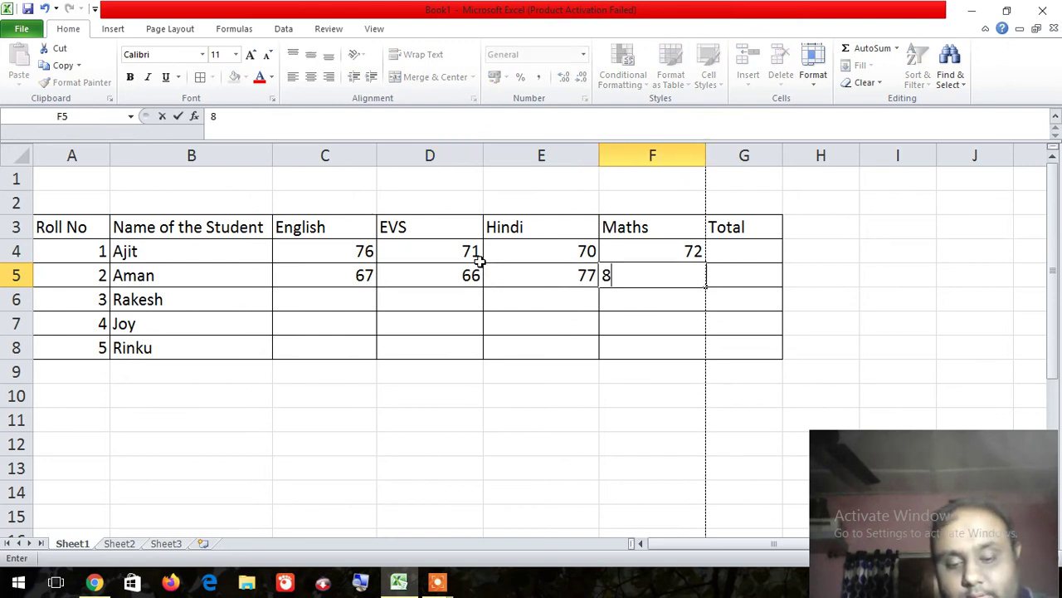
pyautogui.press('Right')
# Step: Enter the third student's English mark 69 in cell C6 and EVS mark 73 in cell D6
pyautogui.press('Down')
pyautogui.press('Down')
pyautogui.press('Down')
pyautogui.press('Down')
pyautogui.press('Up')
pyautogui.press('Up')
pyautogui.press('Up')
pyautogui.press('Left')
pyautogui.press('Left')
pyautogui.press('Left')
pyautogui.press('Left')
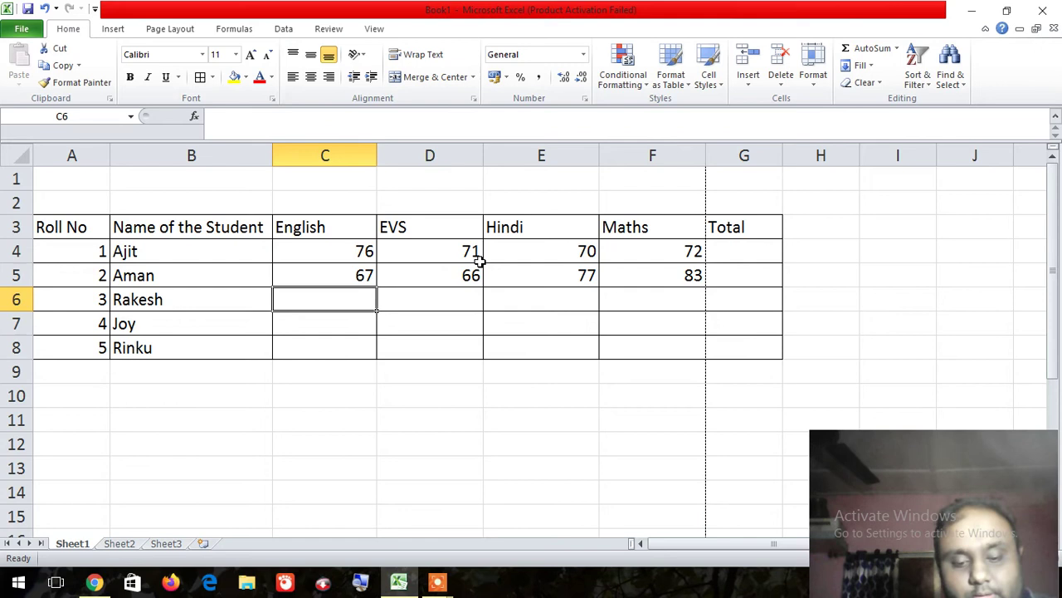
pyautogui.write('66')
pyautogui.press('BackSpace')
pyautogui.write('9')
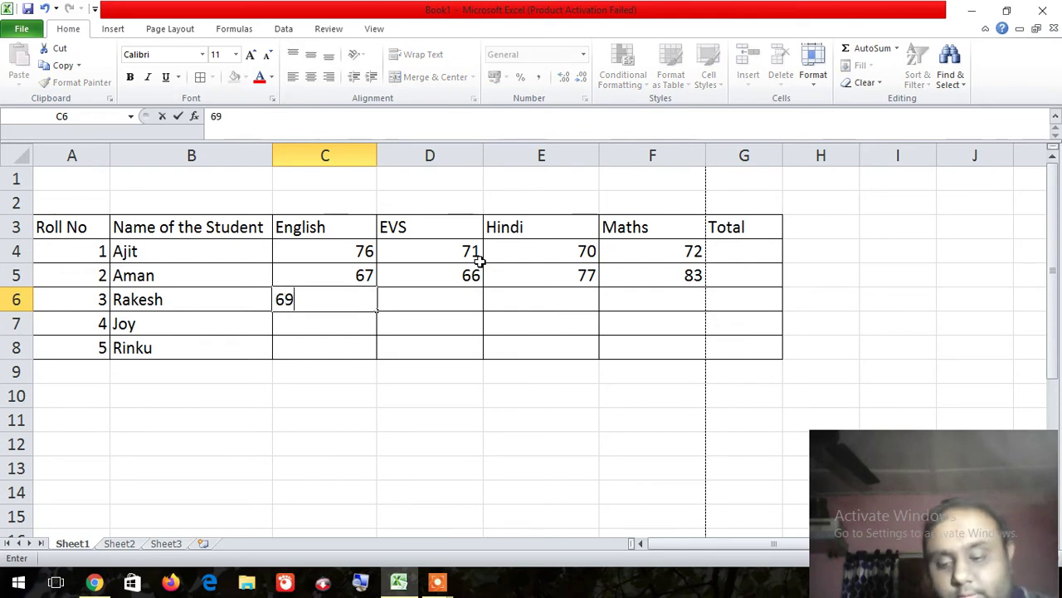
pyautogui.press('Right')
pyautogui.write('7')
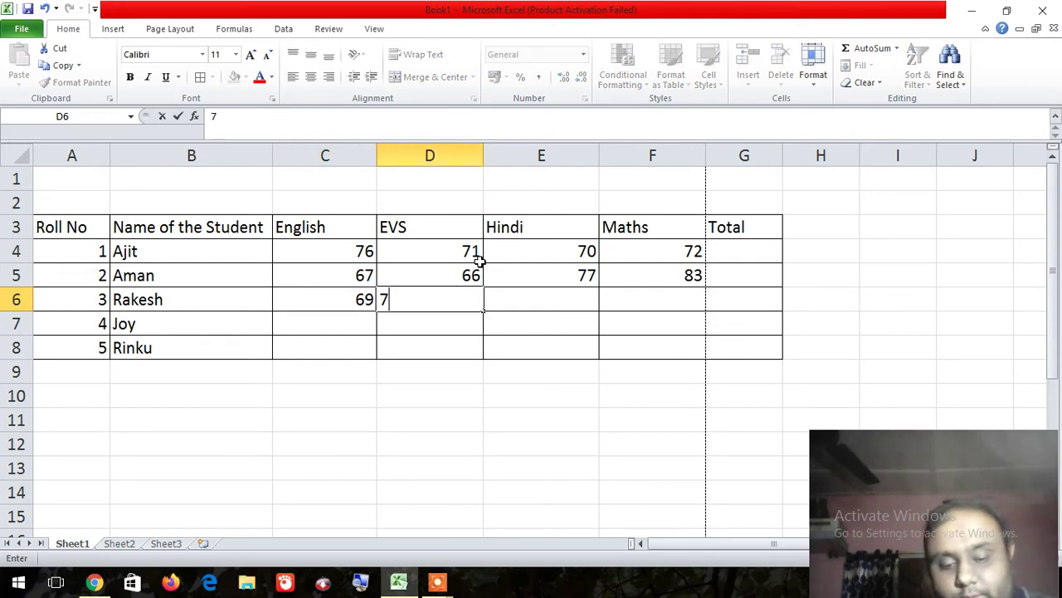
pyautogui.write('3')
pyautogui.press('Right')
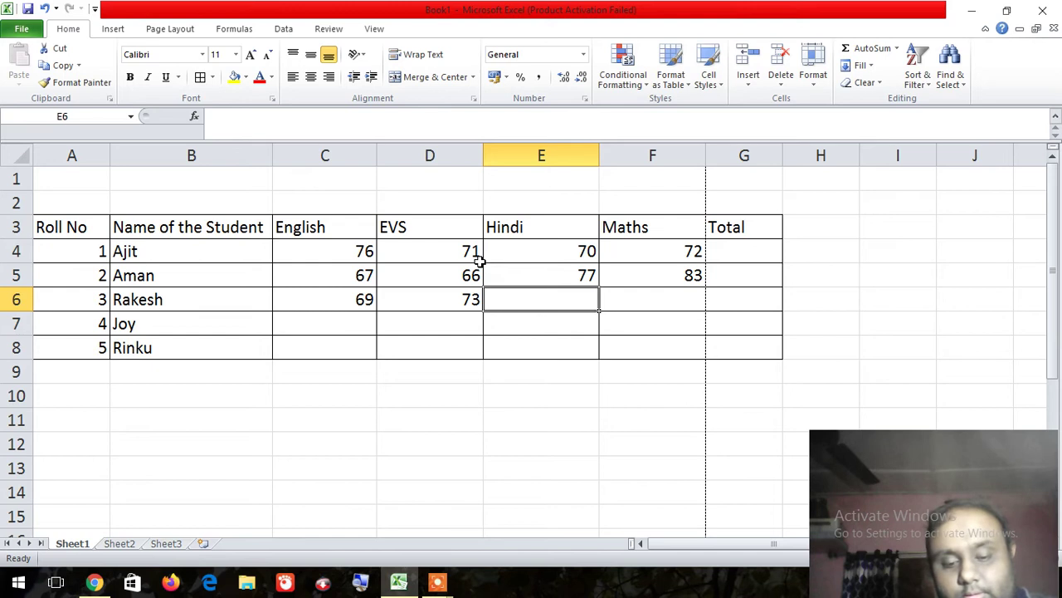
pyautogui.write('81')
pyautogui.press('Right')
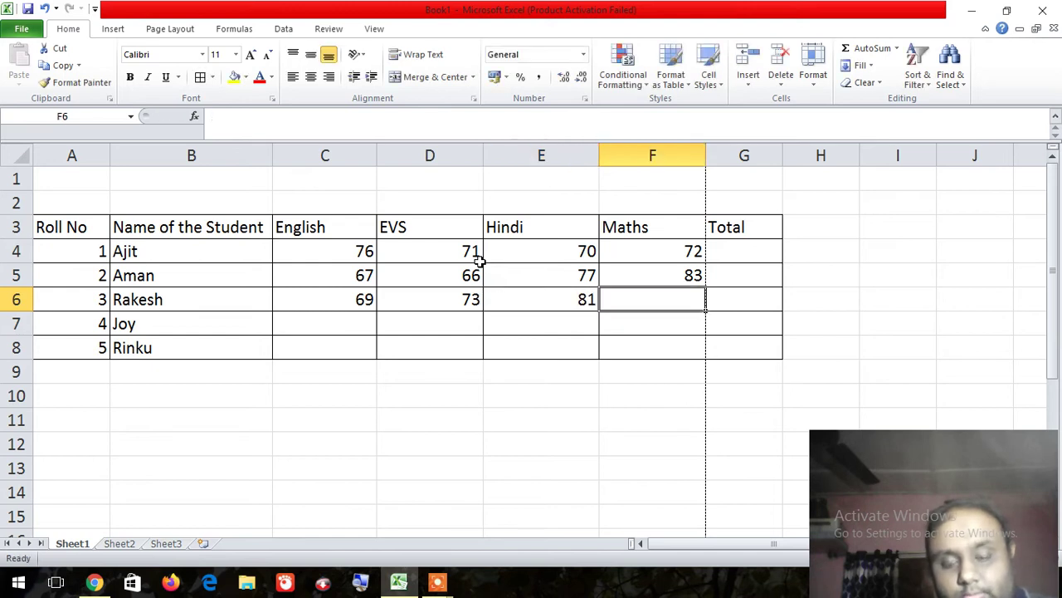
pyautogui.press('Down')
pyautogui.press('Up')
pyautogui.press('Left')
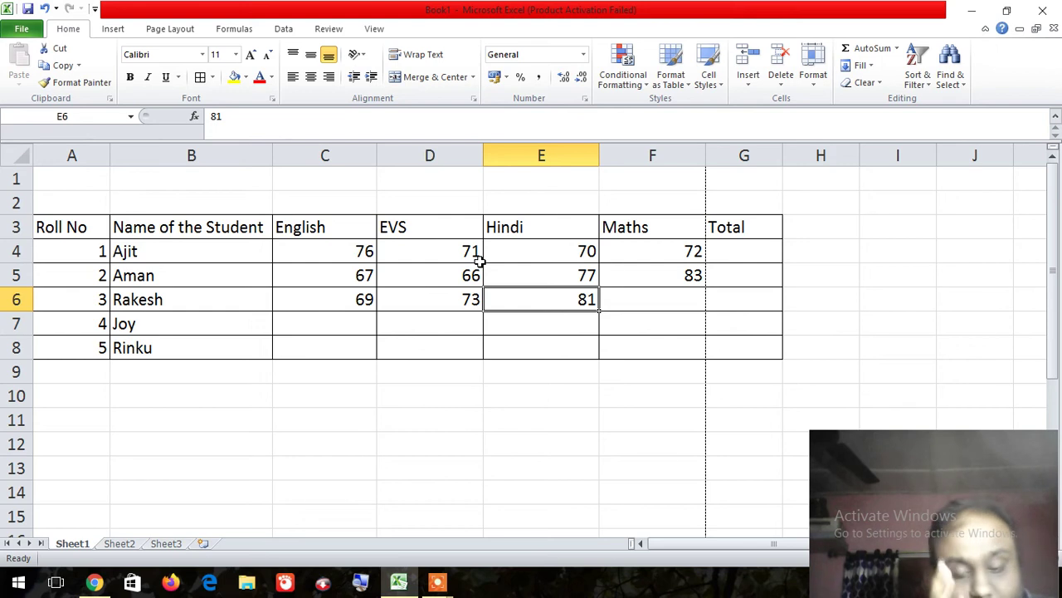
# Step: Enter the third student's Hindi mark 59 in cell E6 and Maths mark 74 in cell F6
pyautogui.write('59')
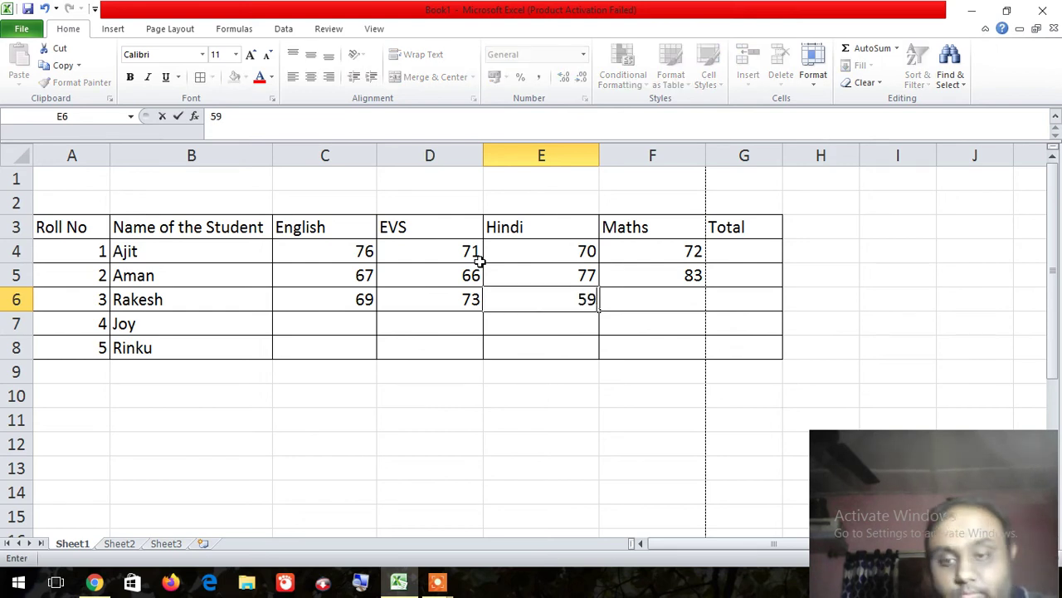
pyautogui.press('Right')
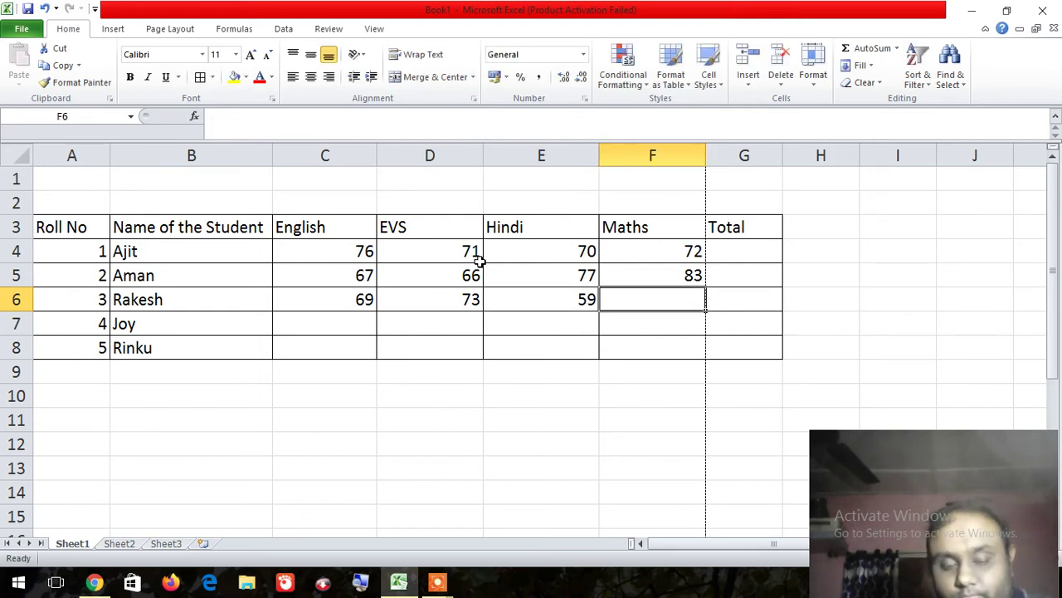
pyautogui.write('7')
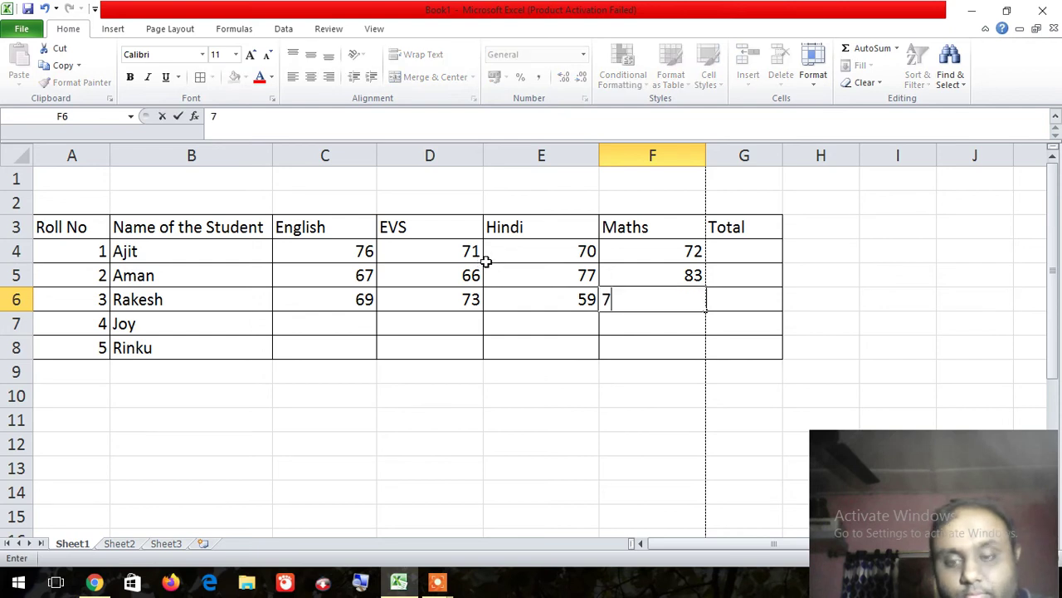
pyautogui.write('4')
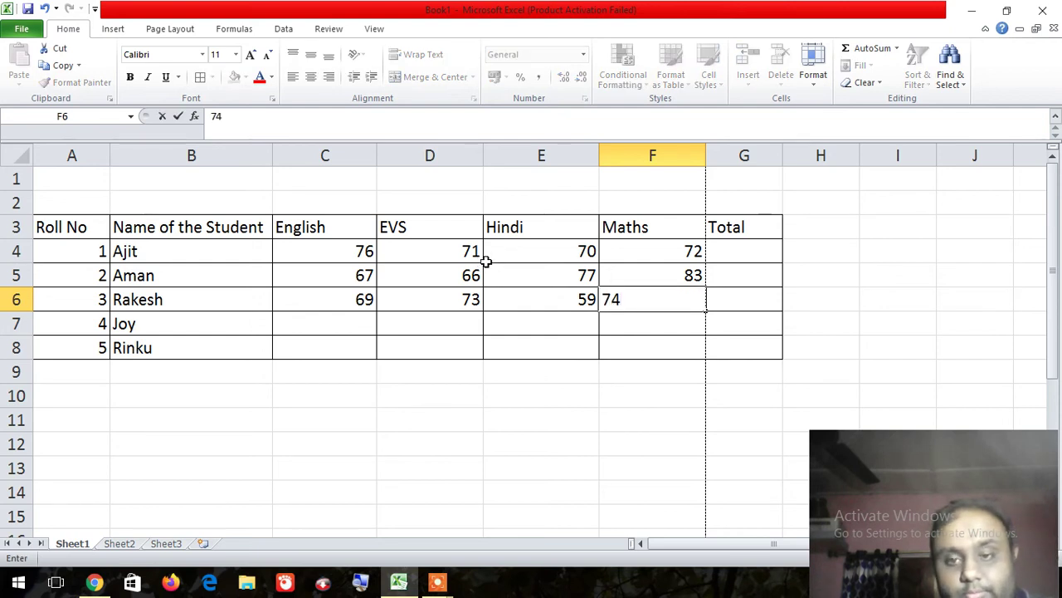
pyautogui.press('Return')
# Step: Enter the fourth student's marks in cells C7 to F7: English 34, EVS 44, Hindi 52 and Maths 57
pyautogui.press('Left')
pyautogui.press('Left')
pyautogui.press('Left')
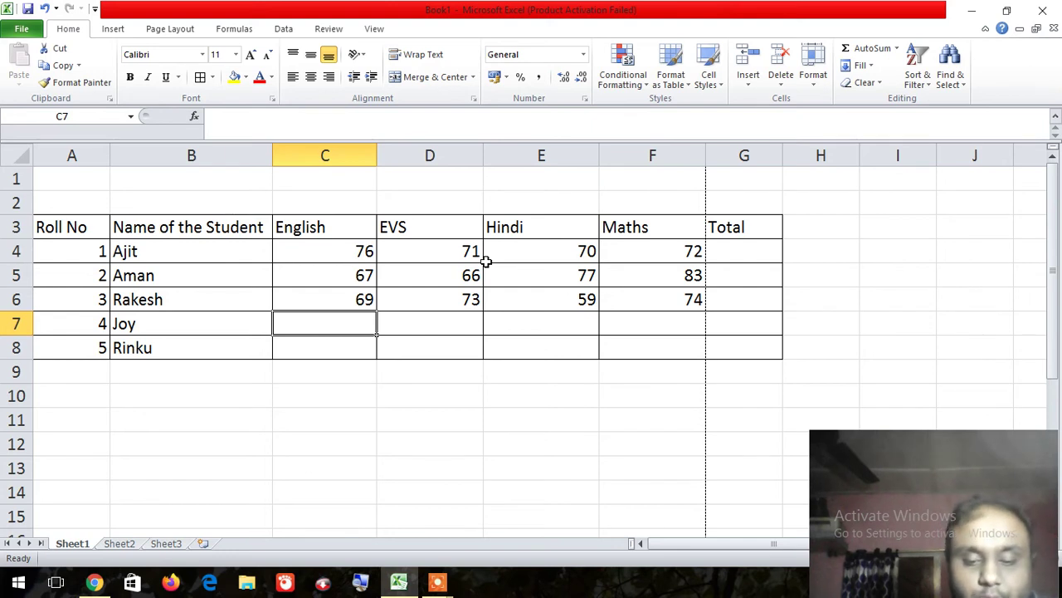
pyautogui.write('34')
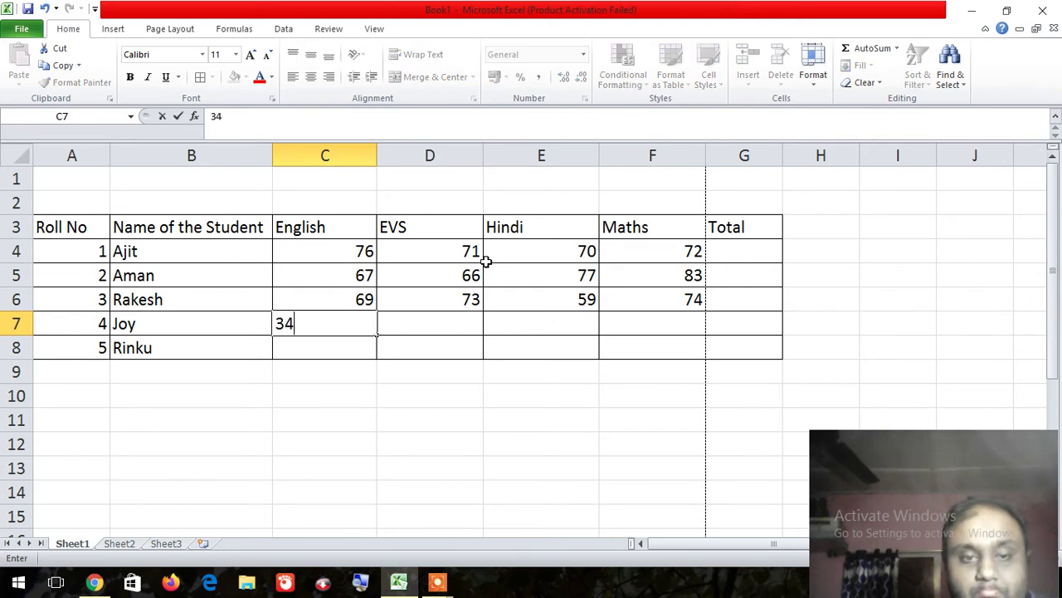
pyautogui.press('Tab')
pyautogui.write('44')
pyautogui.press('Tab')
pyautogui.write('5')
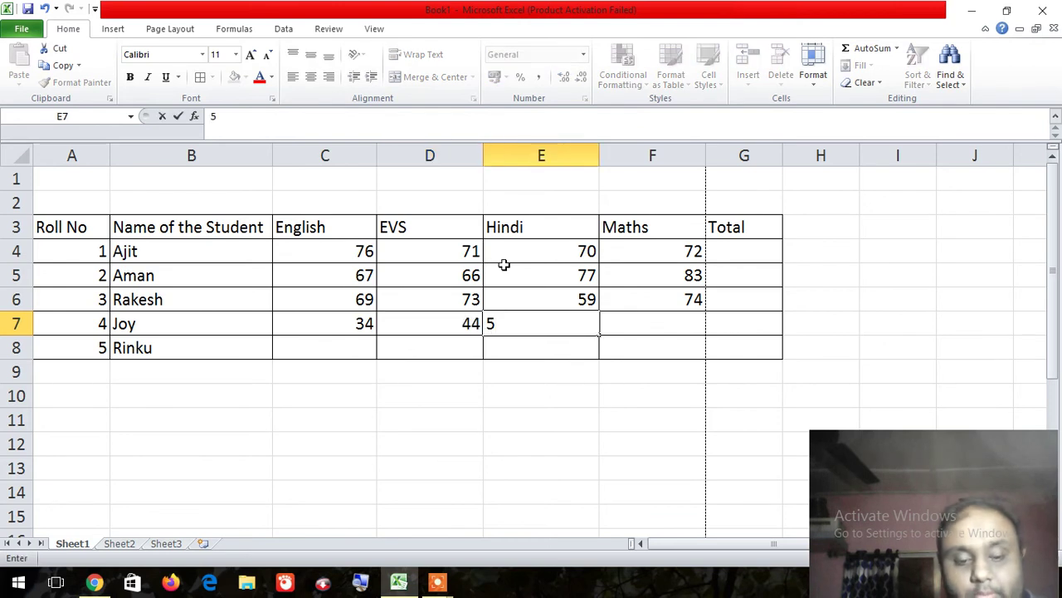
pyautogui.write('2')
pyautogui.press('Tab')
pyautogui.write('57')
pyautogui.press('Tab')
# Step: Enter the fifth student's English mark 58 in cell C8 and EVS mark 57 in cell D8
pyautogui.press('Down')
pyautogui.press('Down')
pyautogui.press('Up')
pyautogui.press('Left')
pyautogui.press('Left')
pyautogui.press('Left')
pyautogui.press('Left')
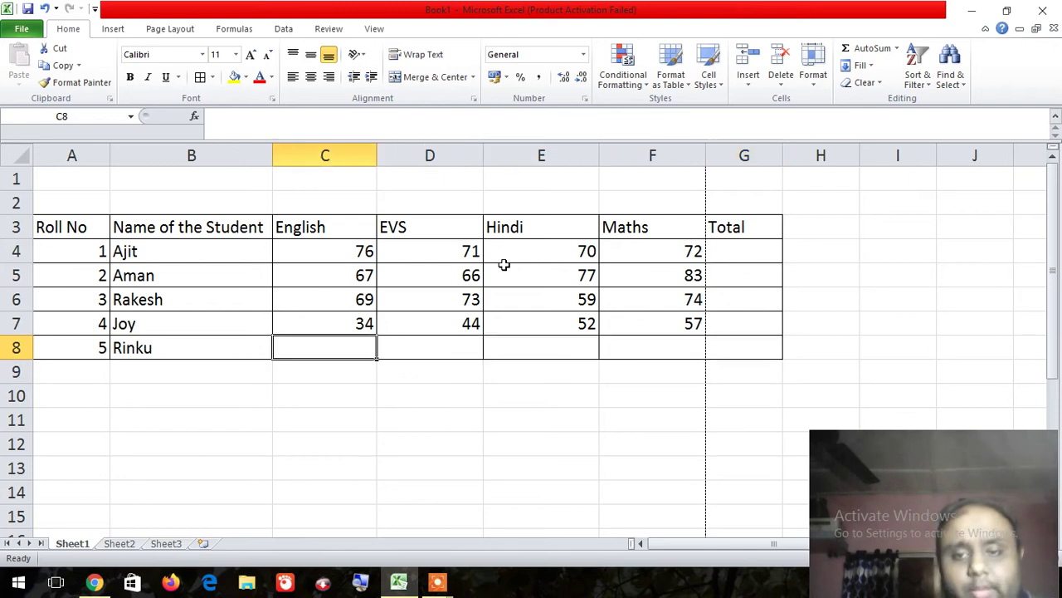
pyautogui.moveTo(441, 589)
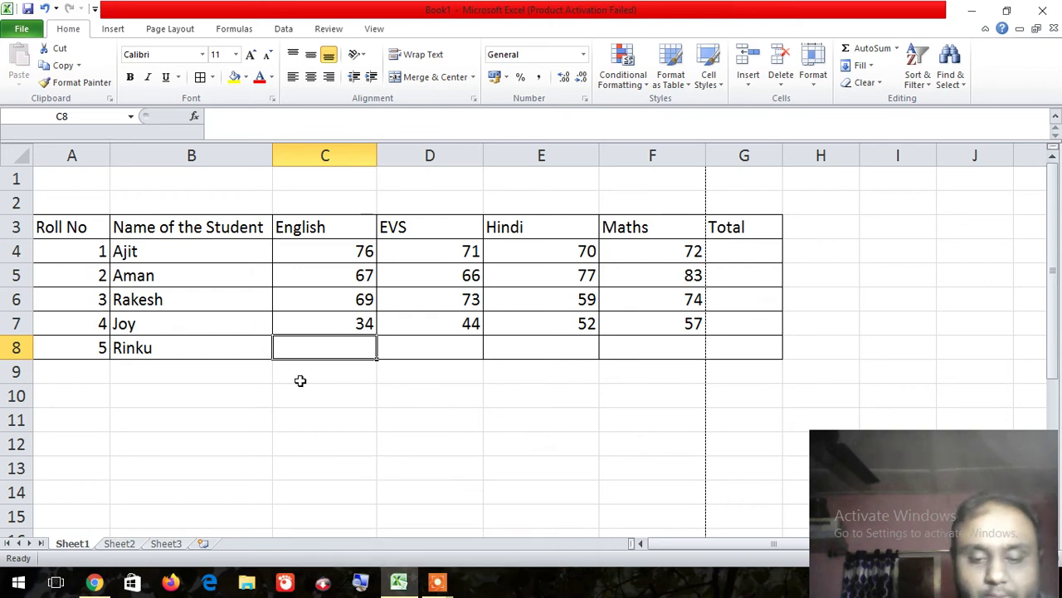
pyautogui.write('58')
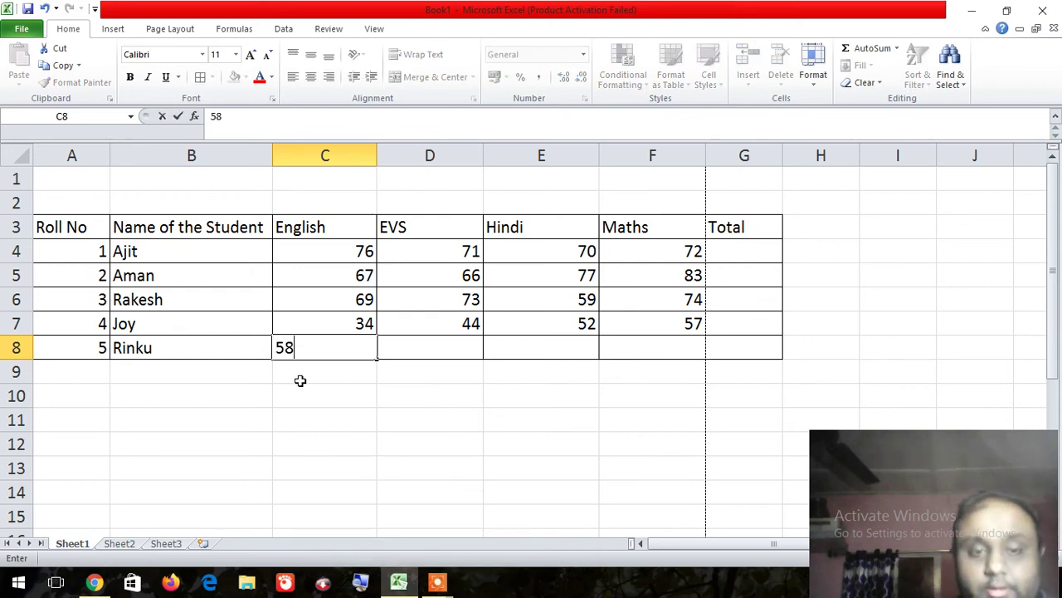
pyautogui.press('Tab')
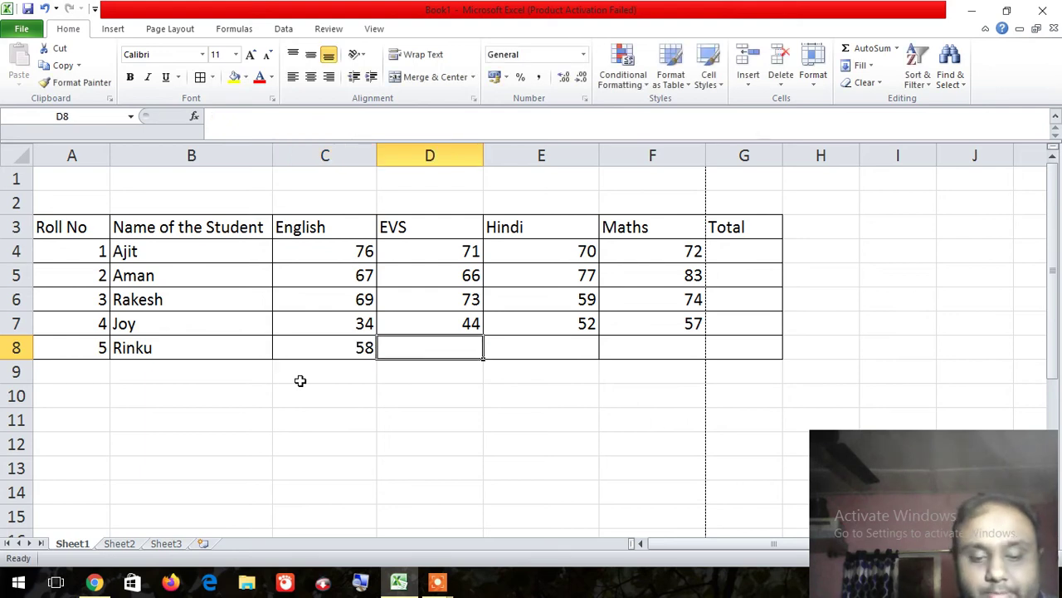
pyautogui.write('57')
pyautogui.press('Tab')
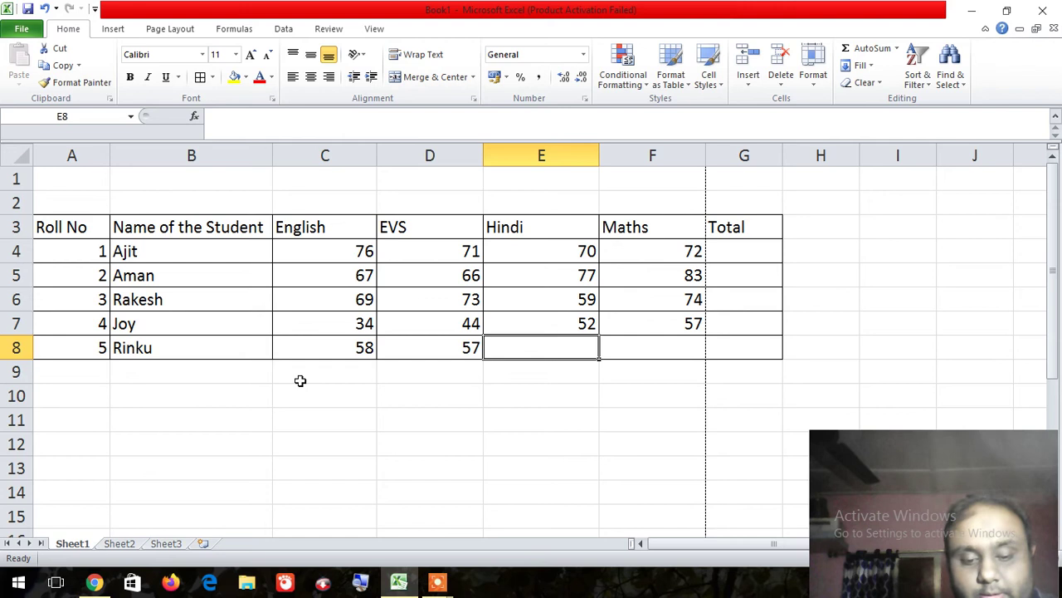
# Step: Enter the fifth student's Hindi mark 71 in cell E8 and Maths mark 67 in cell F8
pyautogui.write('71')
pyautogui.press('Tab')
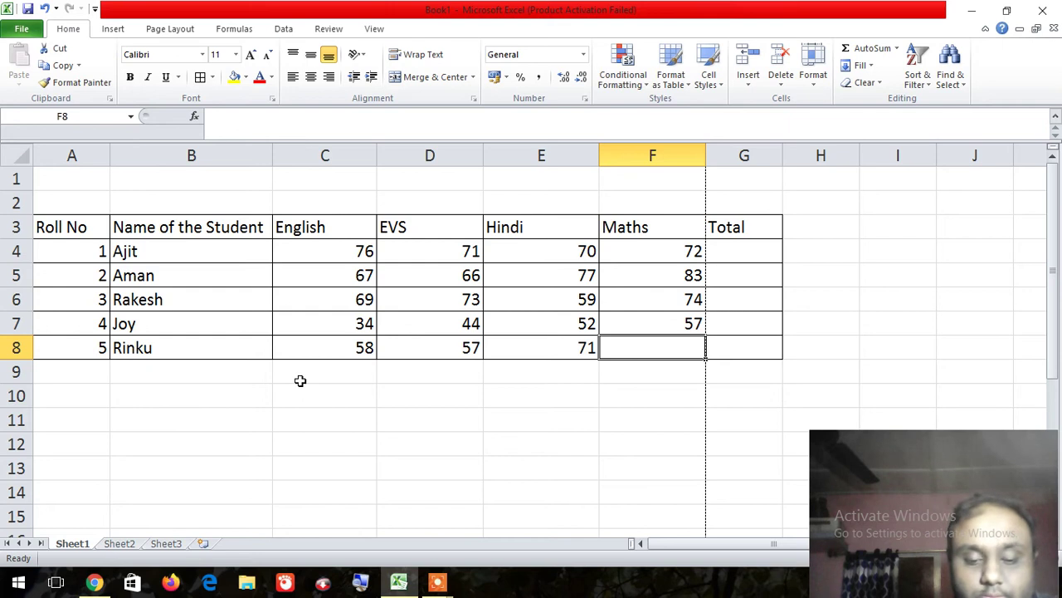
pyautogui.write('67')
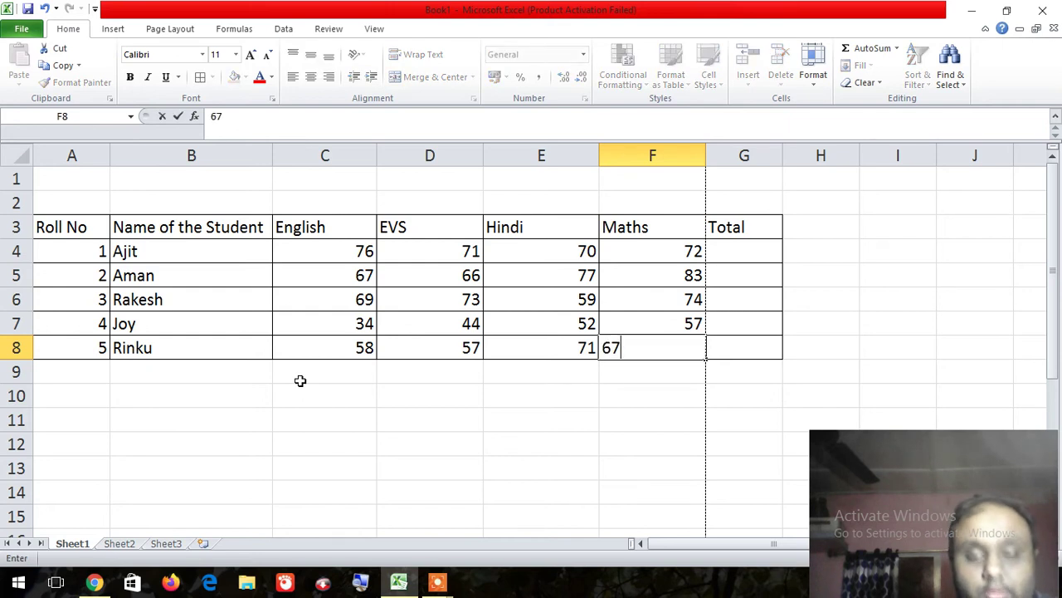
pyautogui.press('Tab')
# Step: Enter the first student's marks as 76+71+70+72, without an equals sign, in Total cell G4
pyautogui.press('Up')
pyautogui.press('Up')
pyautogui.press('Up')
pyautogui.press('Up')
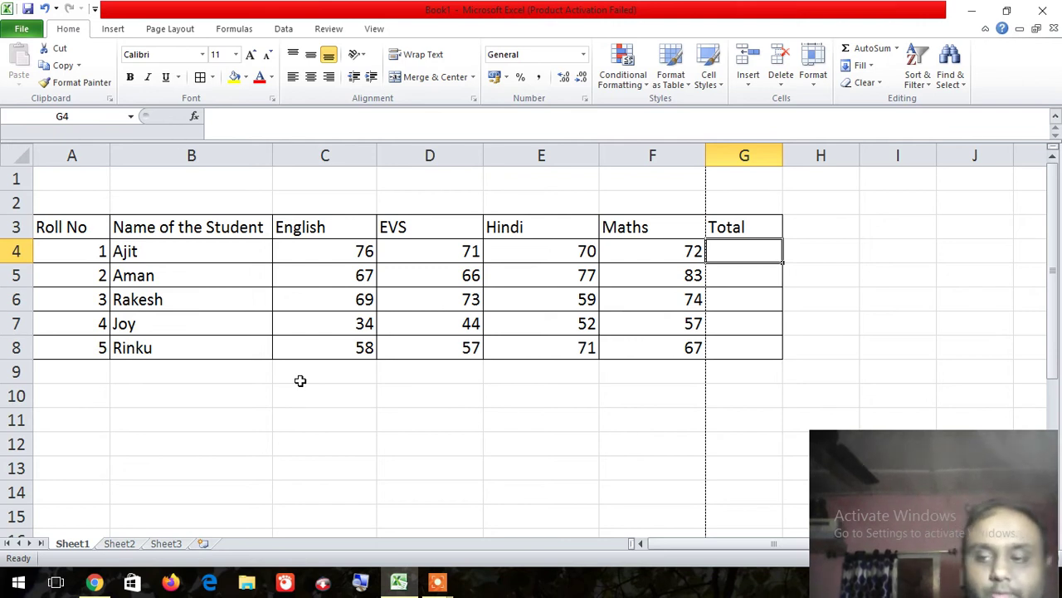
pyautogui.moveTo(997, 504); pyautogui.dragTo(990, 440)
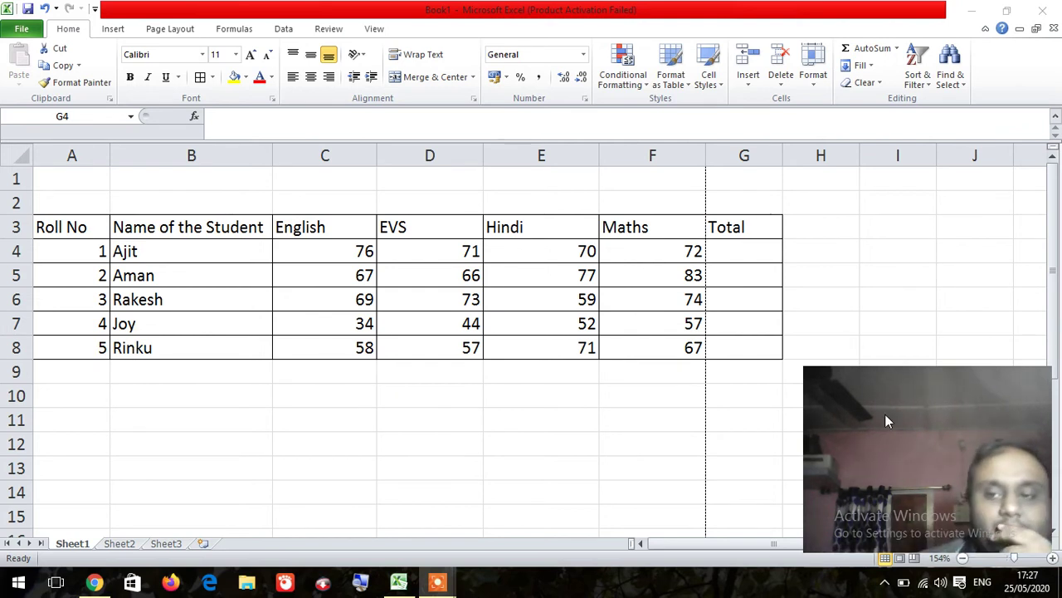
pyautogui.click(742, 249)
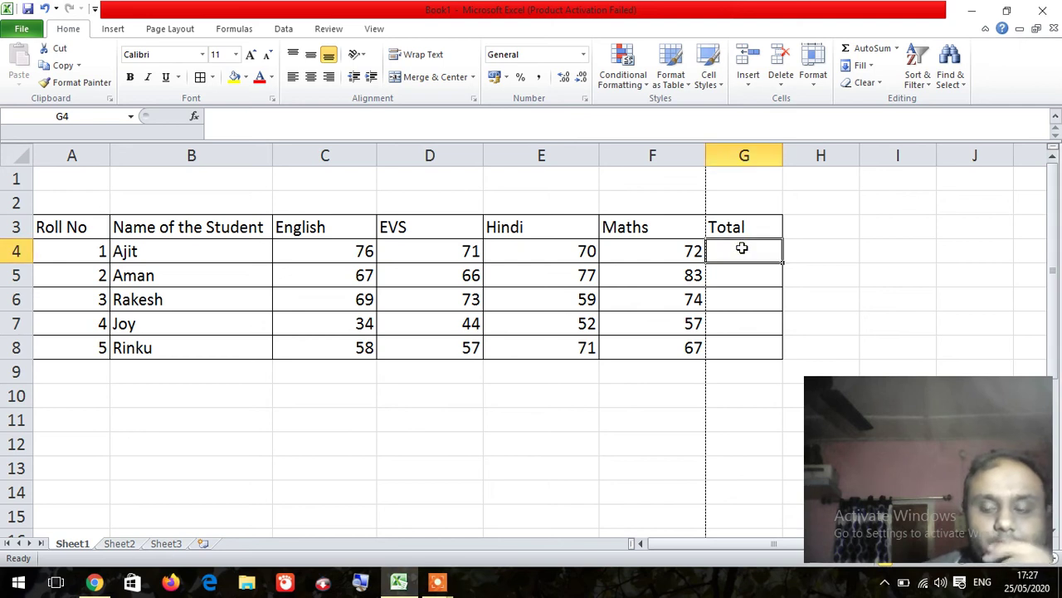
pyautogui.write('=')
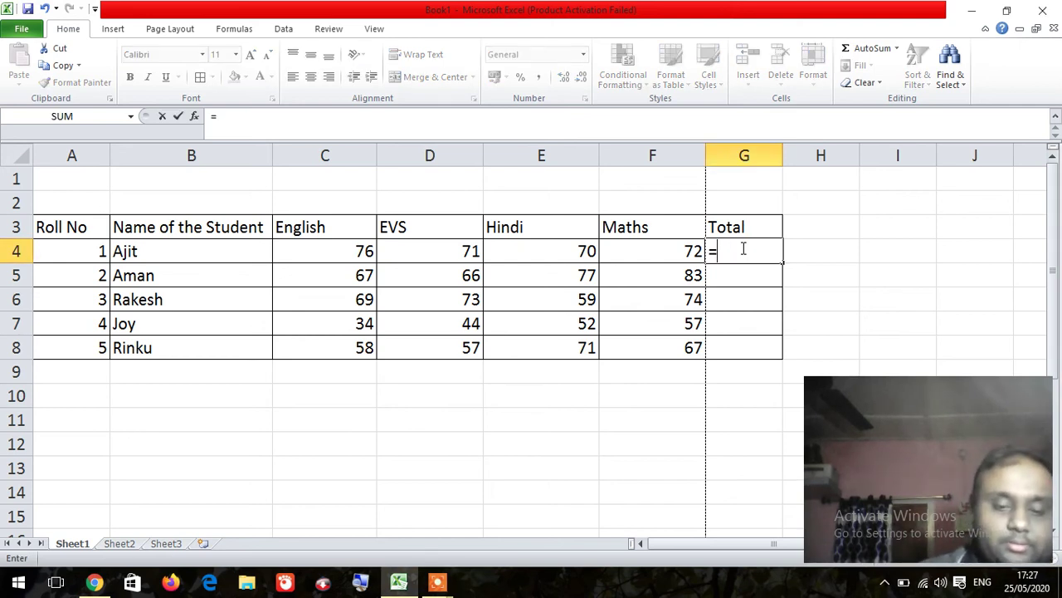
pyautogui.write('76')
pyautogui.press('BackSpace')
pyautogui.press('BackSpace')
pyautogui.press('BackSpace')
pyautogui.write('76+')
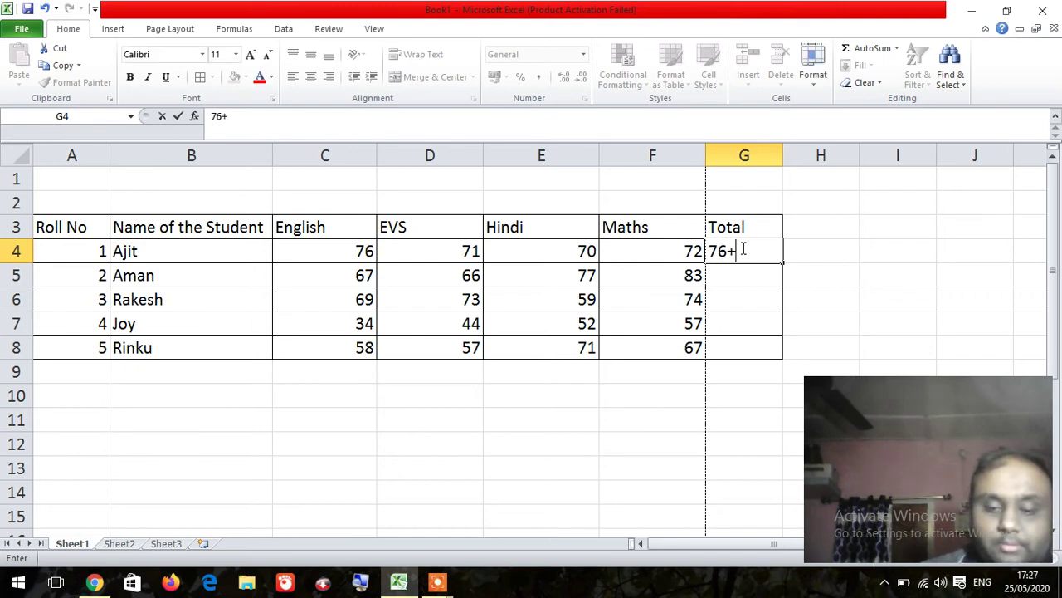
pyautogui.write('71+70')
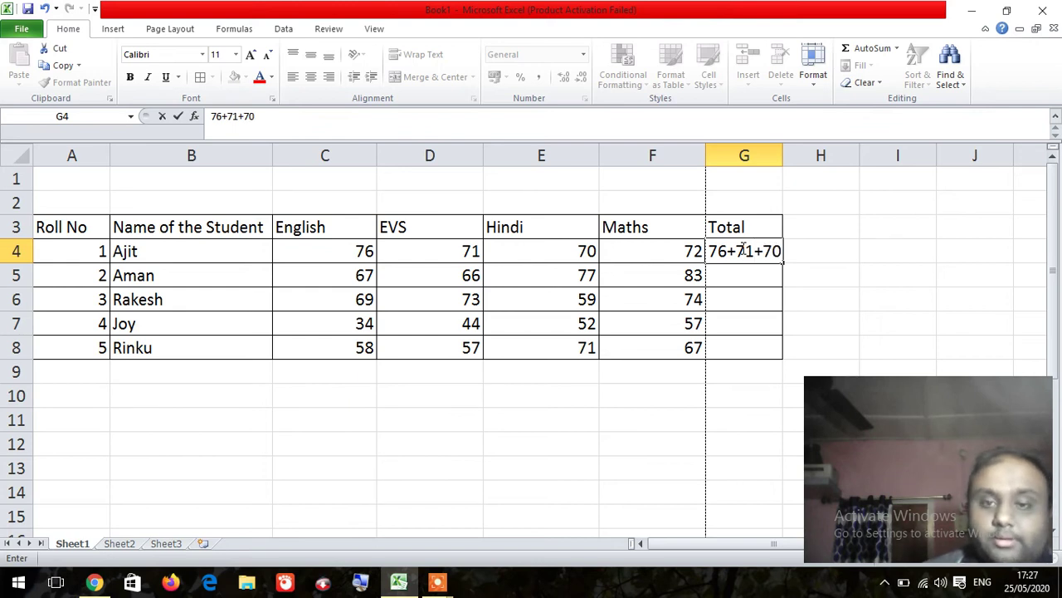
pyautogui.write('+72')
pyautogui.press('Return')
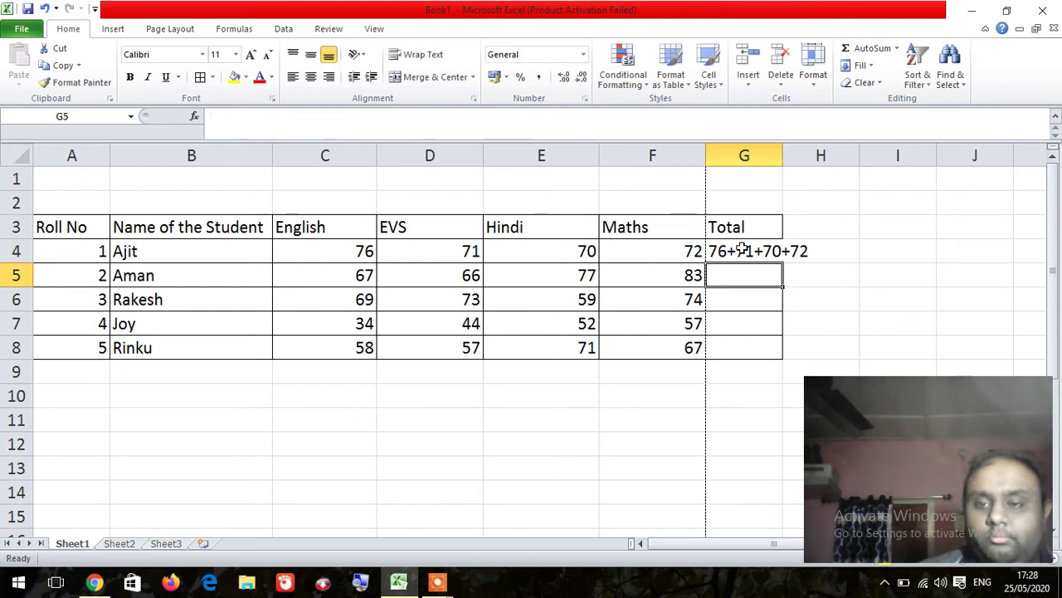
# Step: Put an equals sign before the entry in cell G4 to make it the formula =76+71+70+72
pyautogui.click(742, 250)
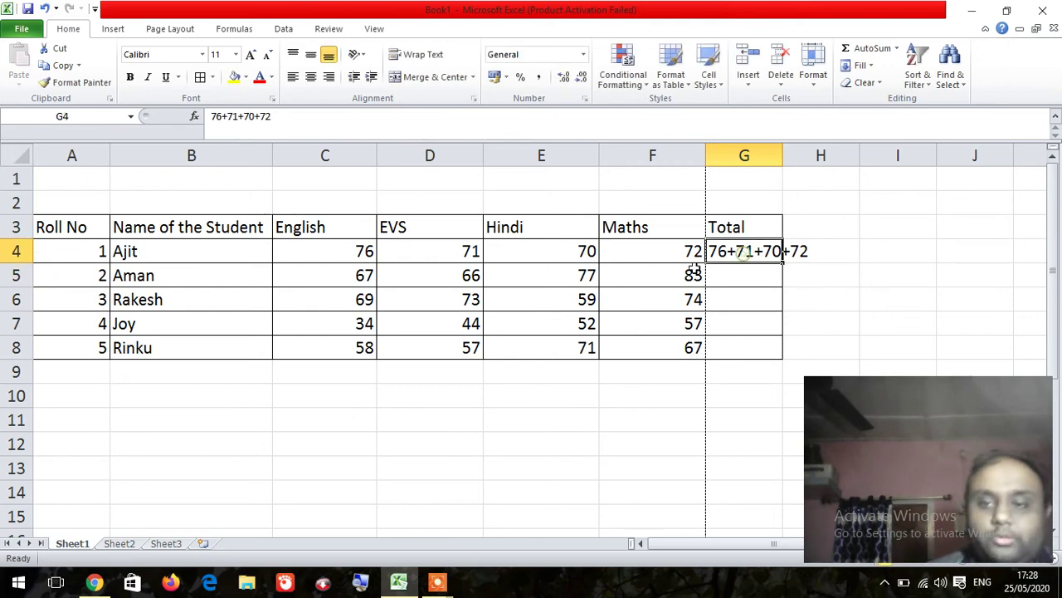
pyautogui.click(213, 117)
pyautogui.write('=')
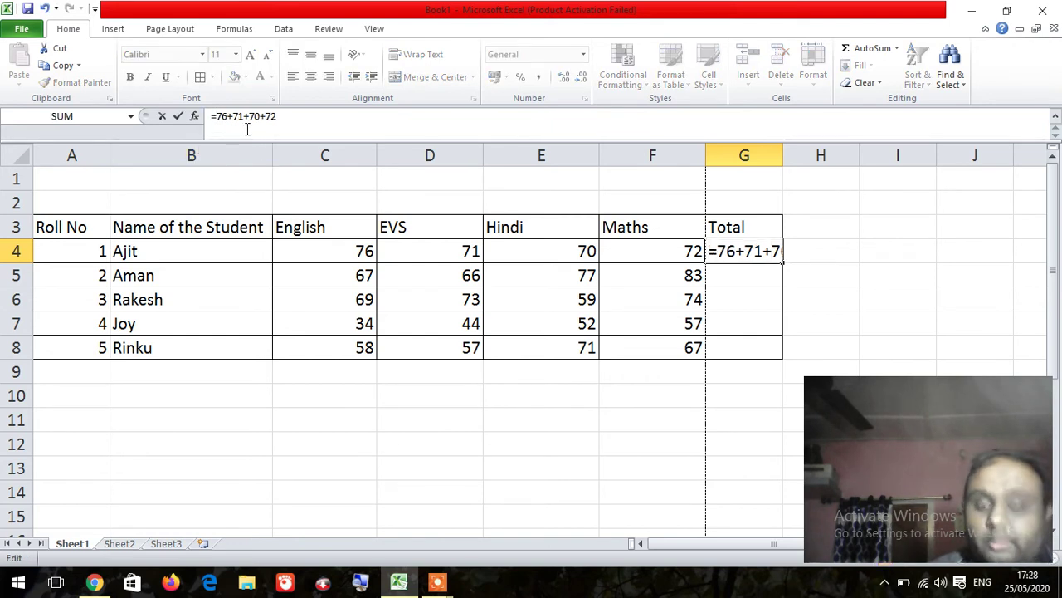
pyautogui.press('Return')
pyautogui.press('Up')
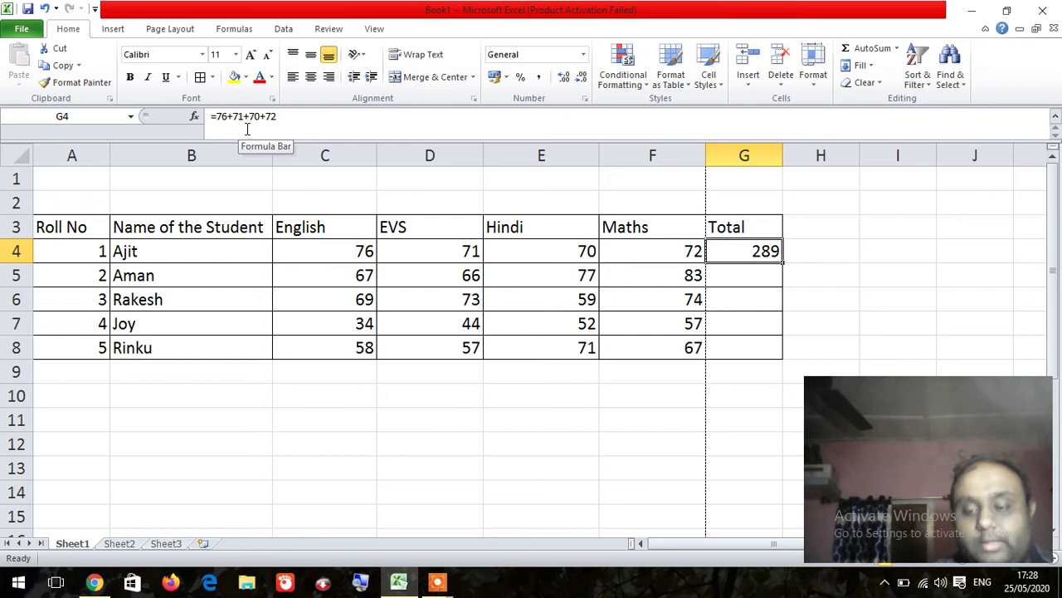
# Step: Replace the formula in cell G4 with the cell-reference addition =C4+D4+E4+F4
pyautogui.press('Delete')
pyautogui.write('=')
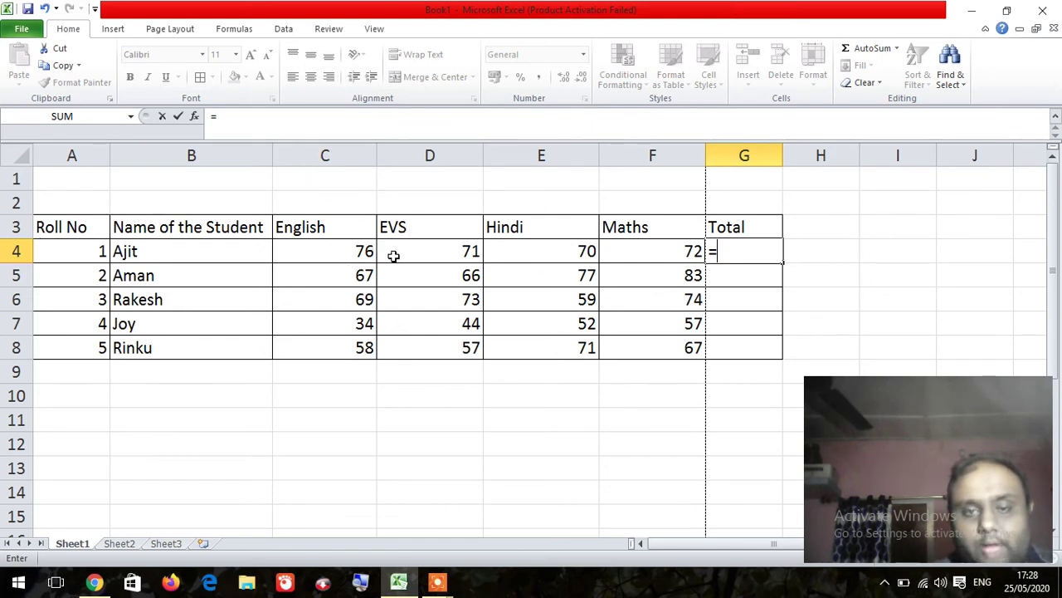
pyautogui.click(352, 250)
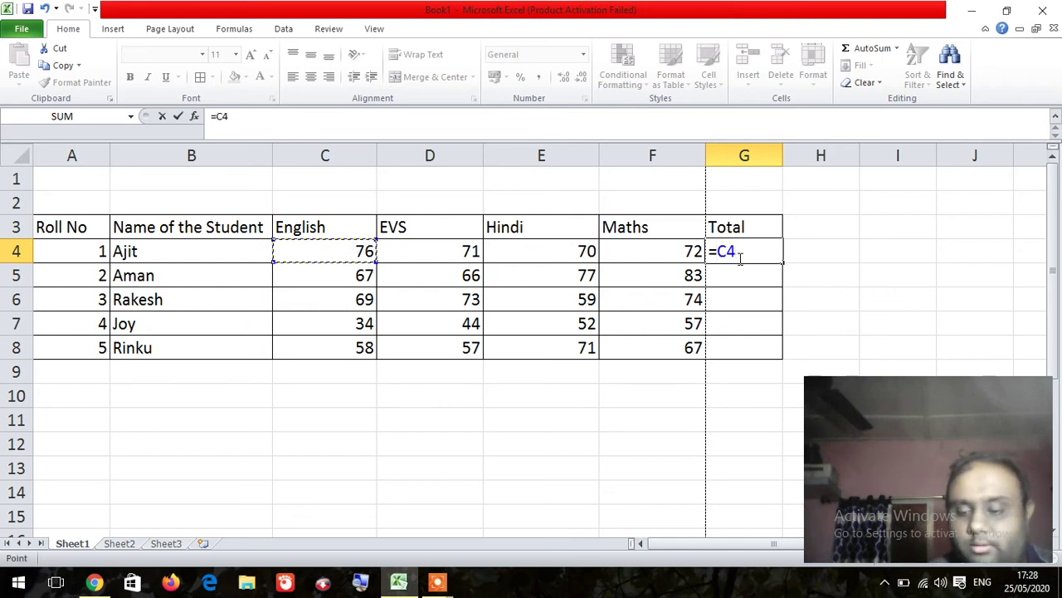
pyautogui.write('+')
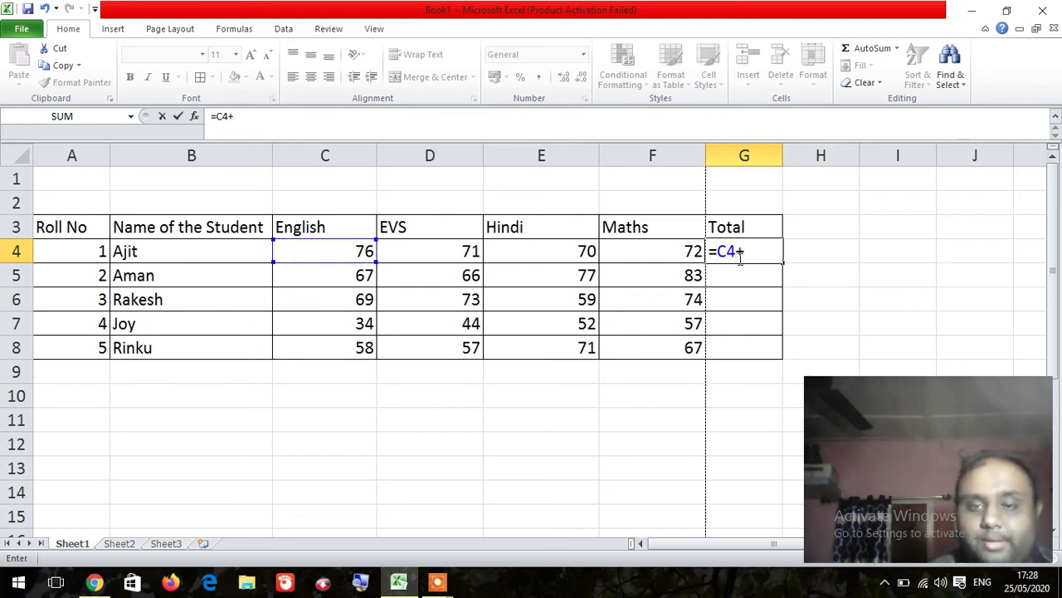
pyautogui.click(480, 252)
pyautogui.write('+')
pyautogui.click(545, 246)
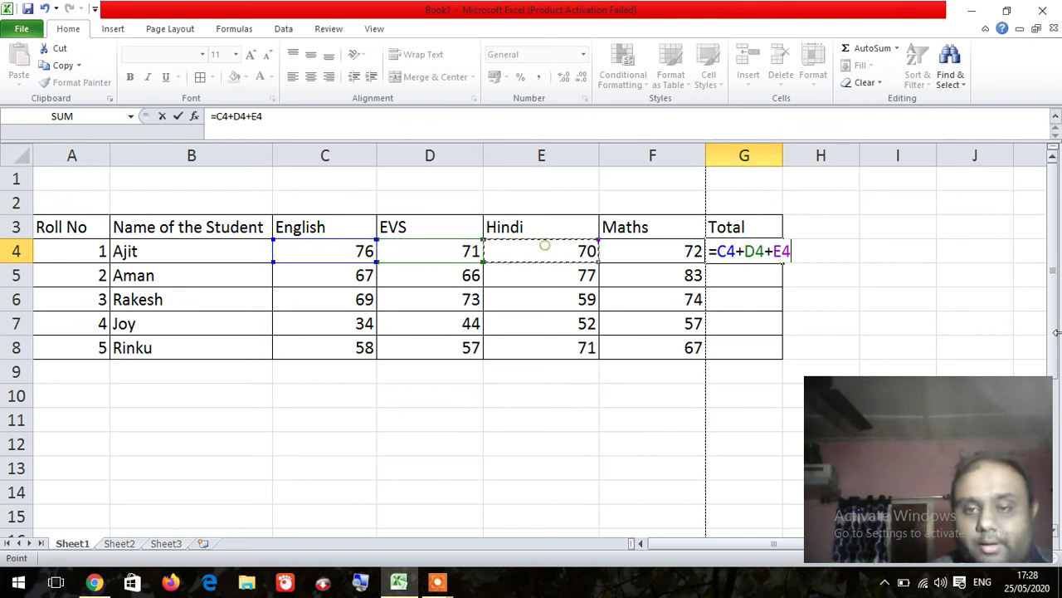
pyautogui.write('+')
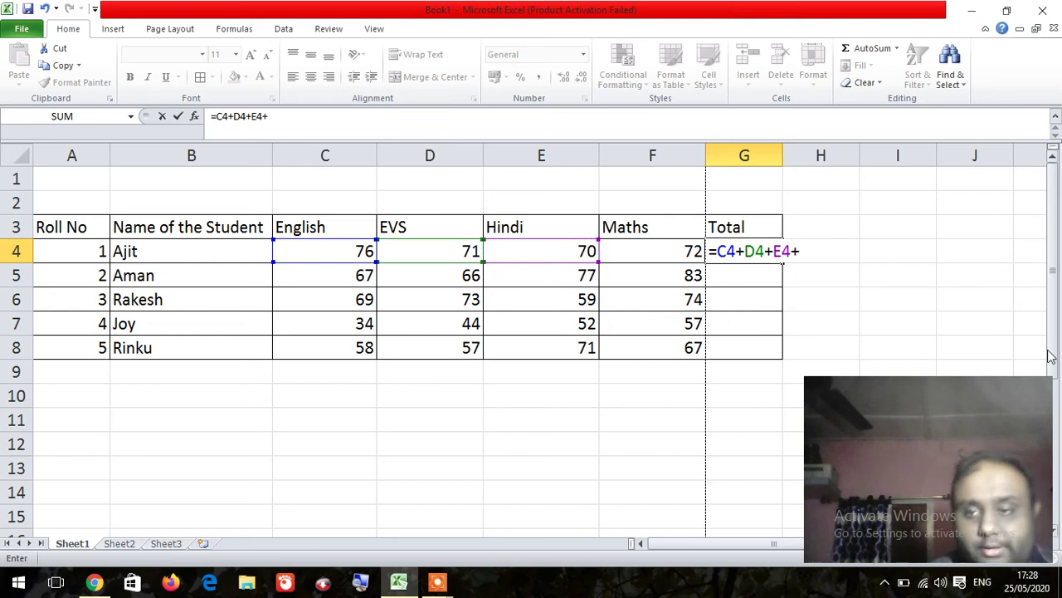
pyautogui.click(652, 242)
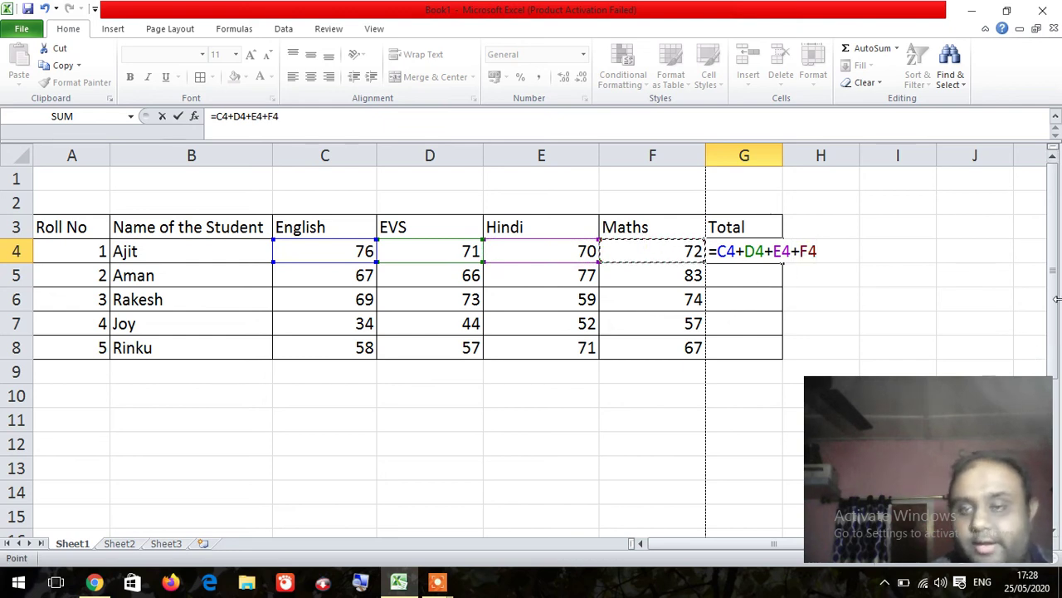
pyautogui.press('Return')
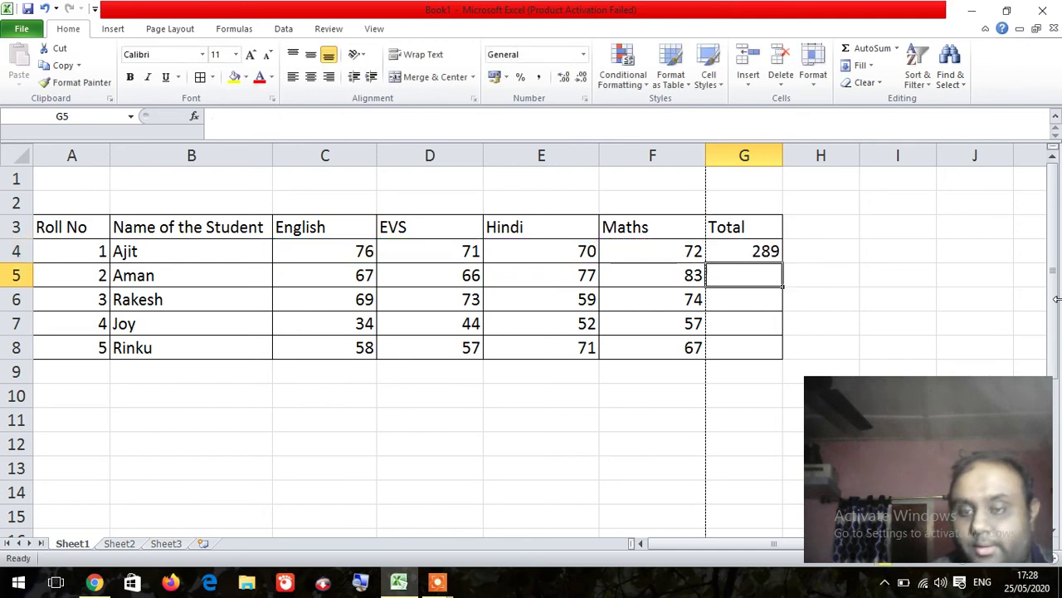
pyautogui.press('Up')
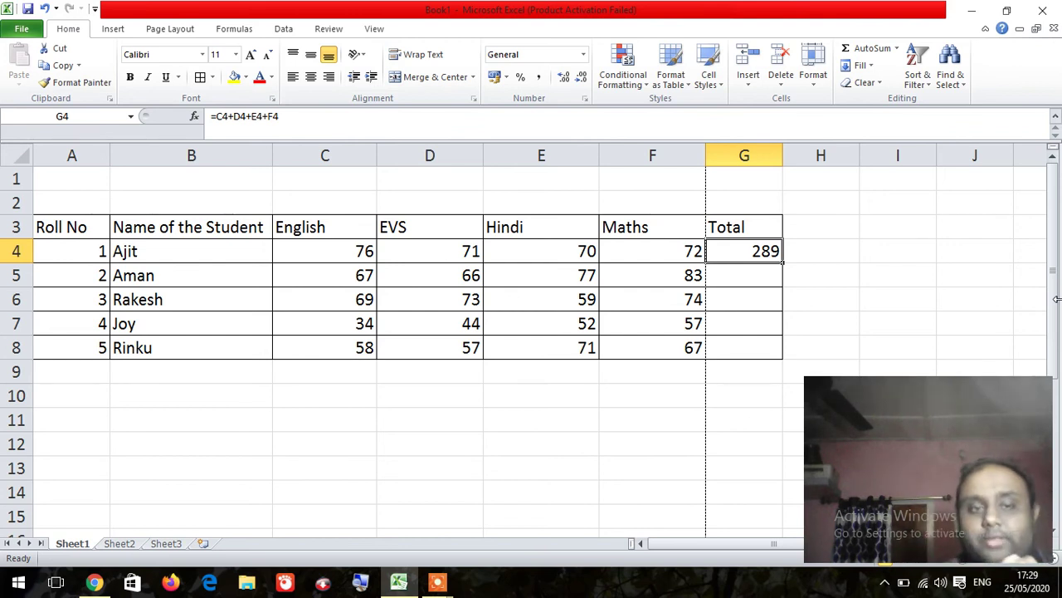
# Step: Clear cell G4 and try to total C4 to F4 with a sum( entry that has no equals sign
pyautogui.click(1061, 300)
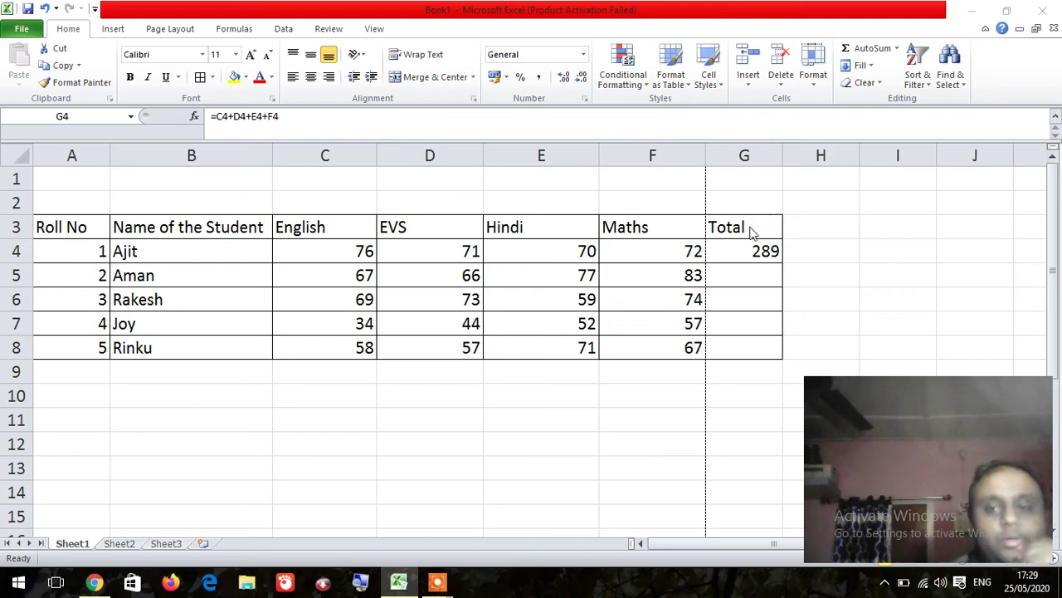
pyautogui.click(753, 253)
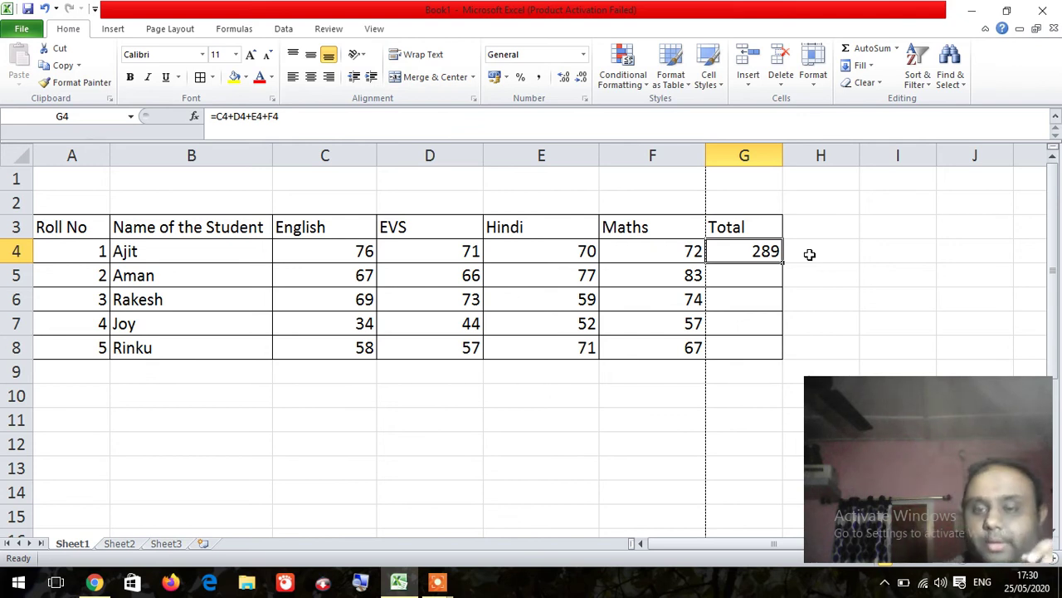
pyautogui.press('BackSpace')
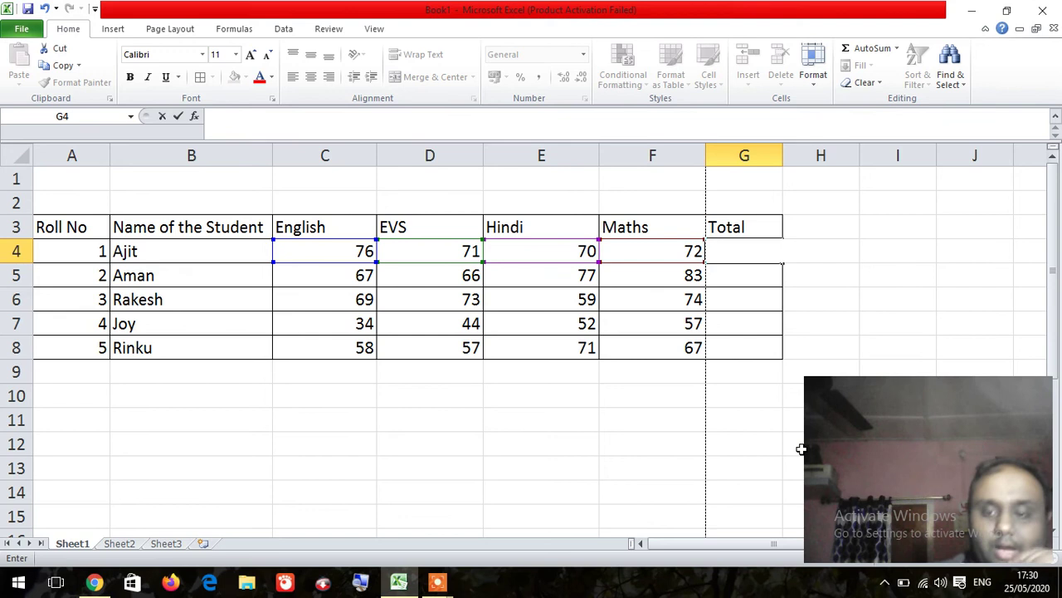
pyautogui.write('=')
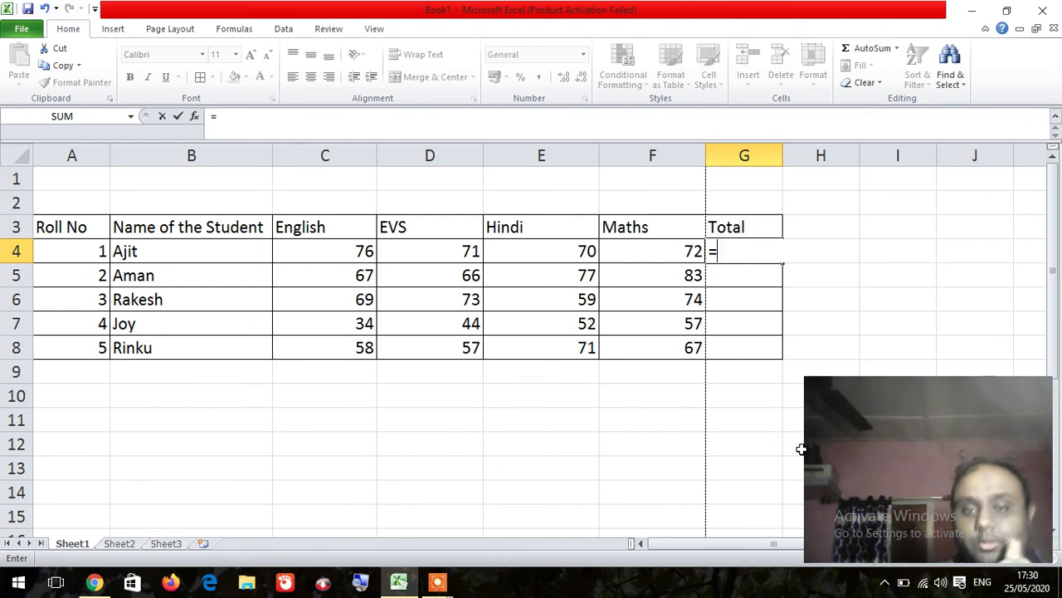
pyautogui.press('BackSpace')
pyautogui.write('sum')
pyautogui.write('/')
pyautogui.press('BackSpace')
pyautogui.write('(')
pyautogui.click(347, 250)
pyautogui.moveTo(347, 250); pyautogui.dragTo(664, 250)
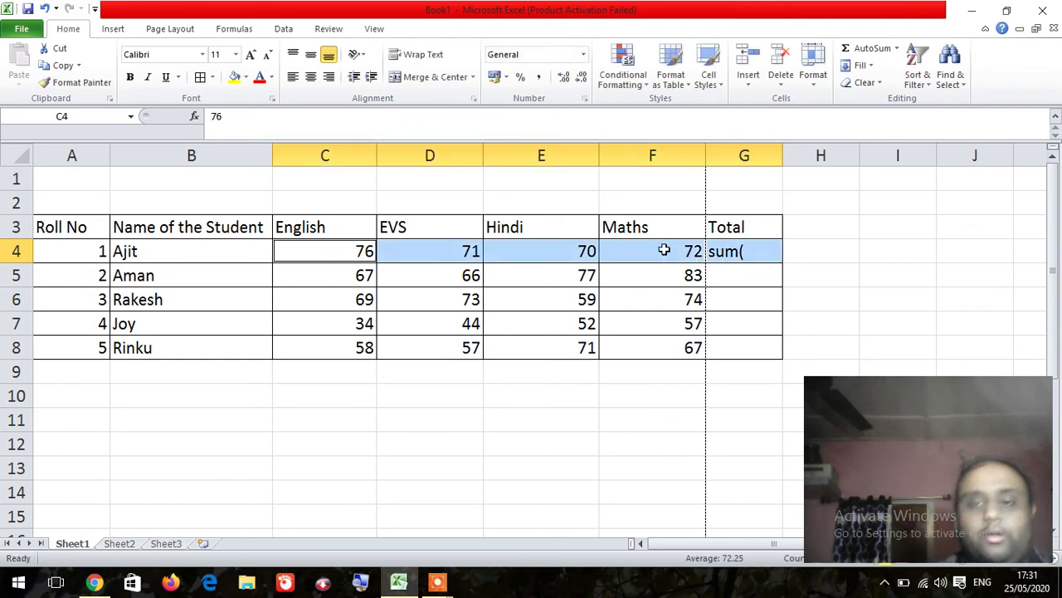
# Step: Replace the entry in Total cell G4 with a SUM formula over the first student's marks, C4:F4
pyautogui.click(742, 252)
pyautogui.click(788, 244)
pyautogui.doubleClick(769, 249)
pyautogui.moveTo(768, 251); pyautogui.dragTo(669, 249)
pyautogui.press('BackSpace')
pyautogui.write('=')
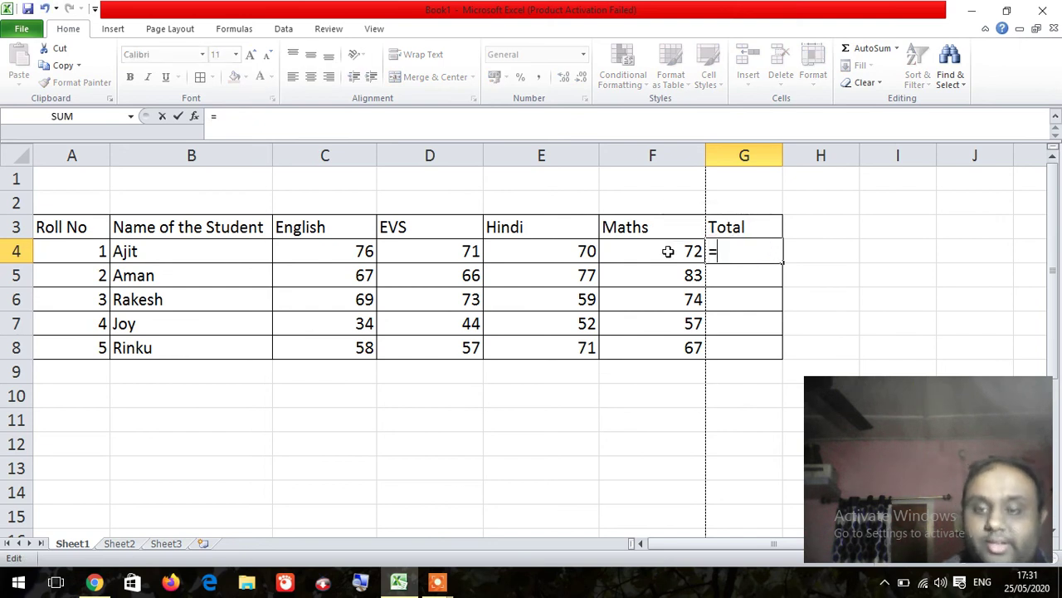
pyautogui.write('sum')
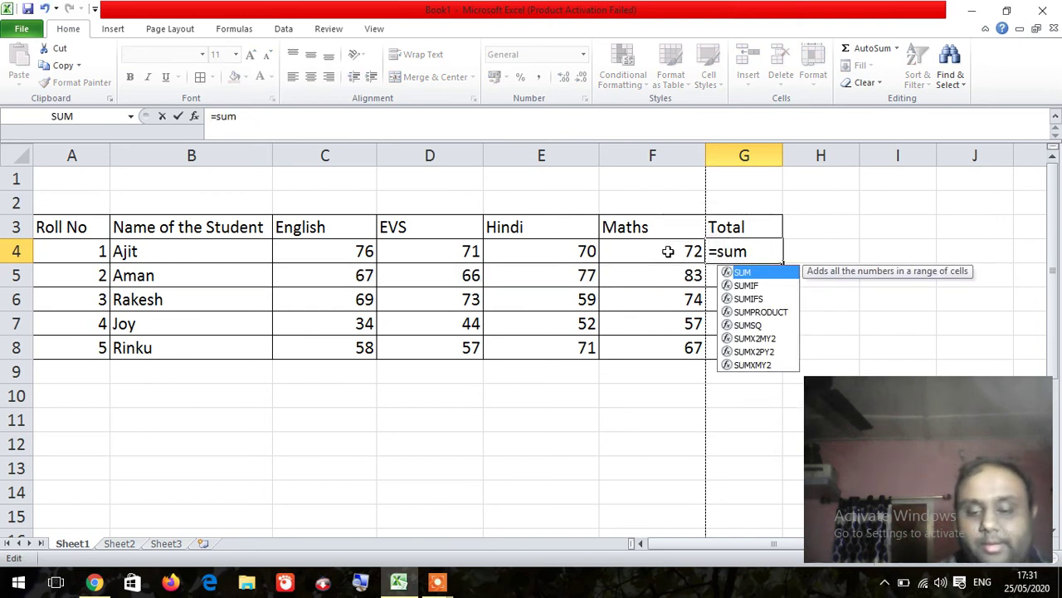
pyautogui.write('(')
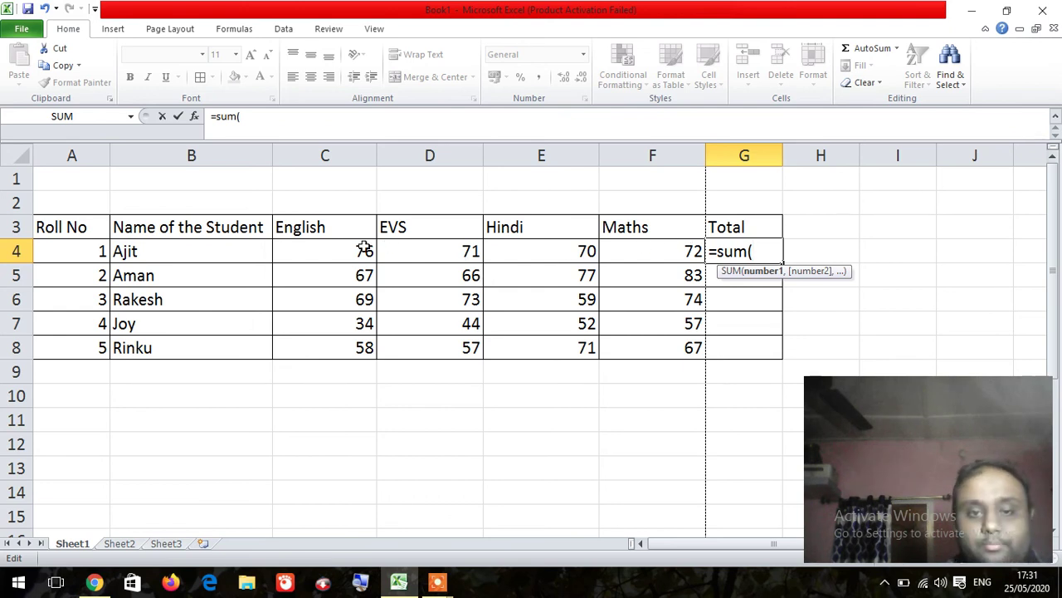
pyautogui.moveTo(353, 251); pyautogui.dragTo(661, 246)
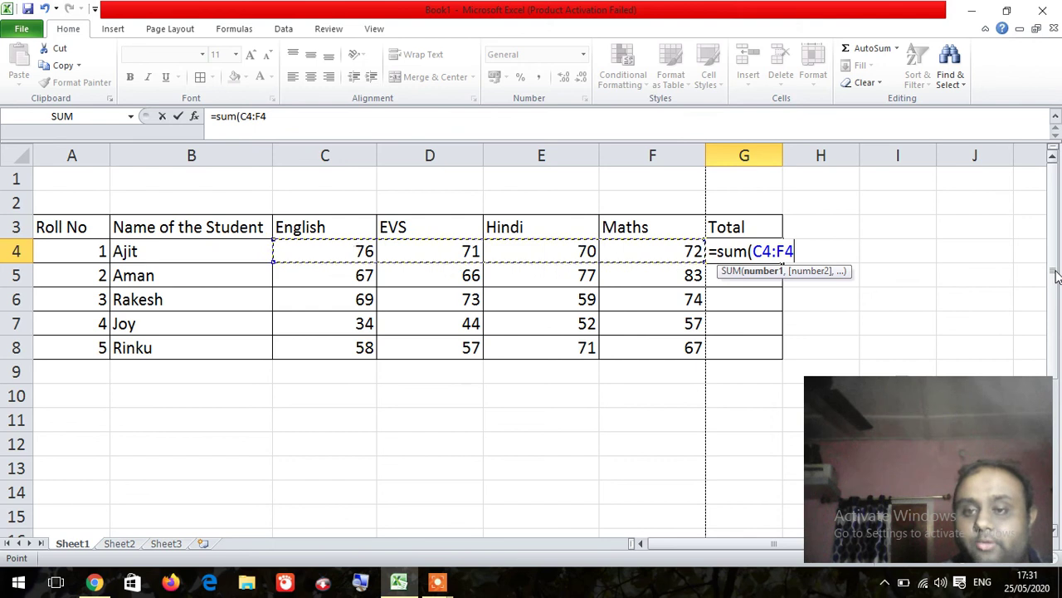
pyautogui.press('Return')
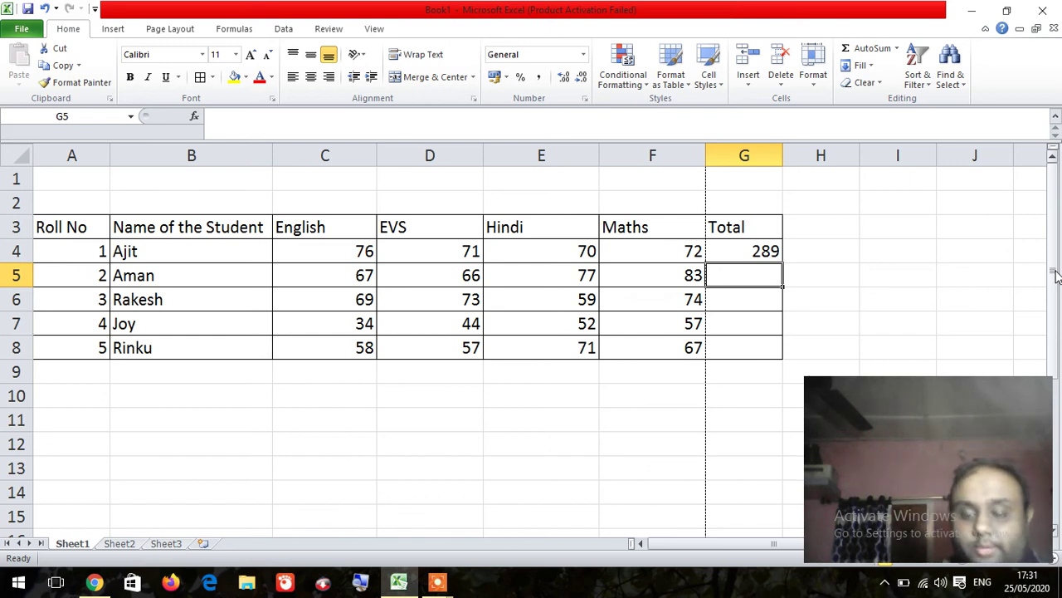
# Step: Total the second student's marks in cell G5 with a SUM formula over C5:F5
pyautogui.write('=su')
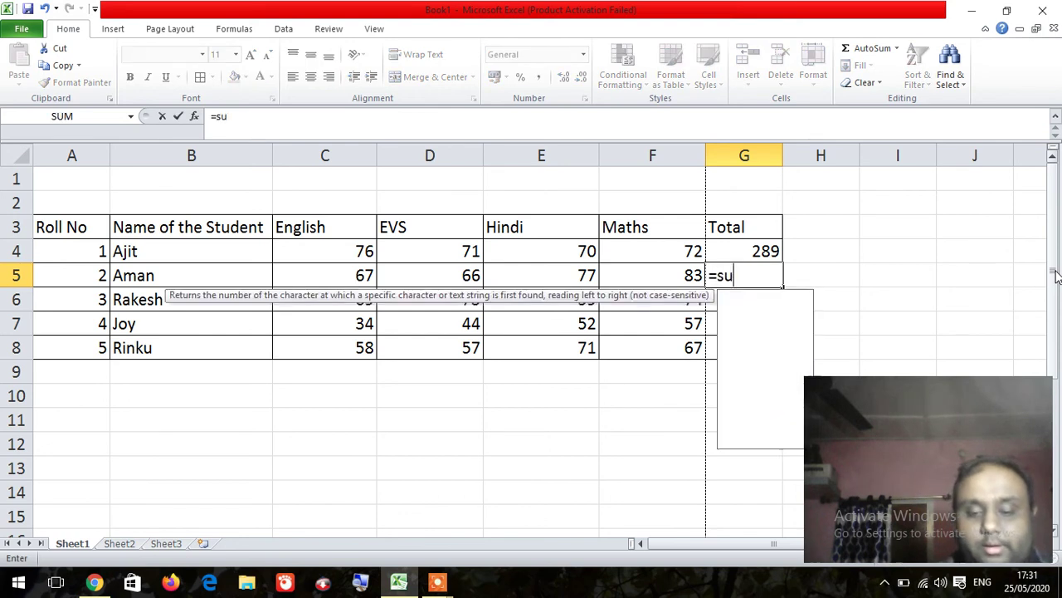
pyautogui.write('m(')
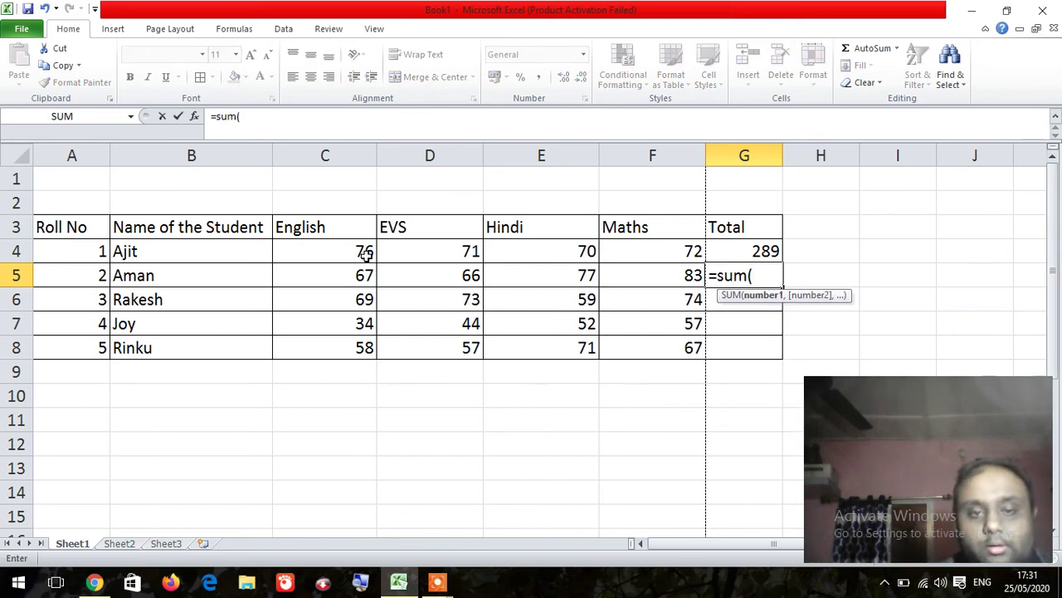
pyautogui.click(356, 276)
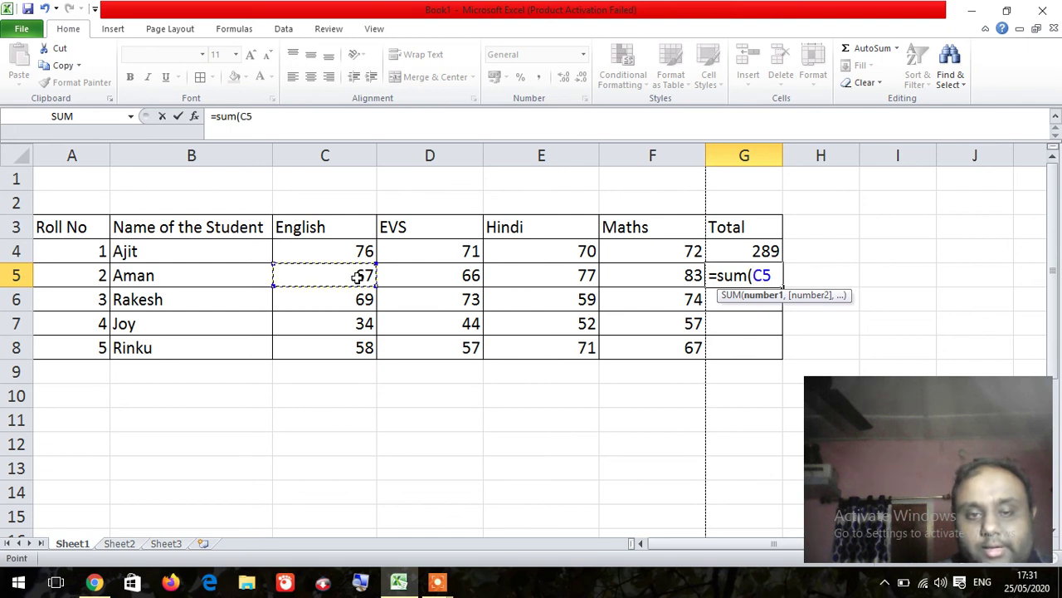
pyautogui.moveTo(366, 275); pyautogui.dragTo(636, 274)
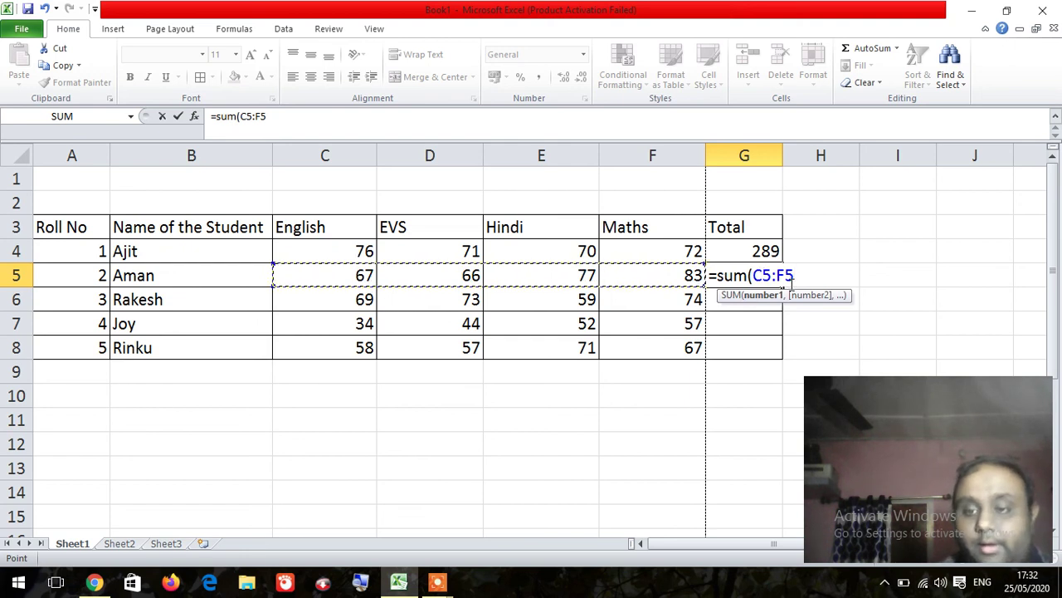
pyautogui.press('Return')
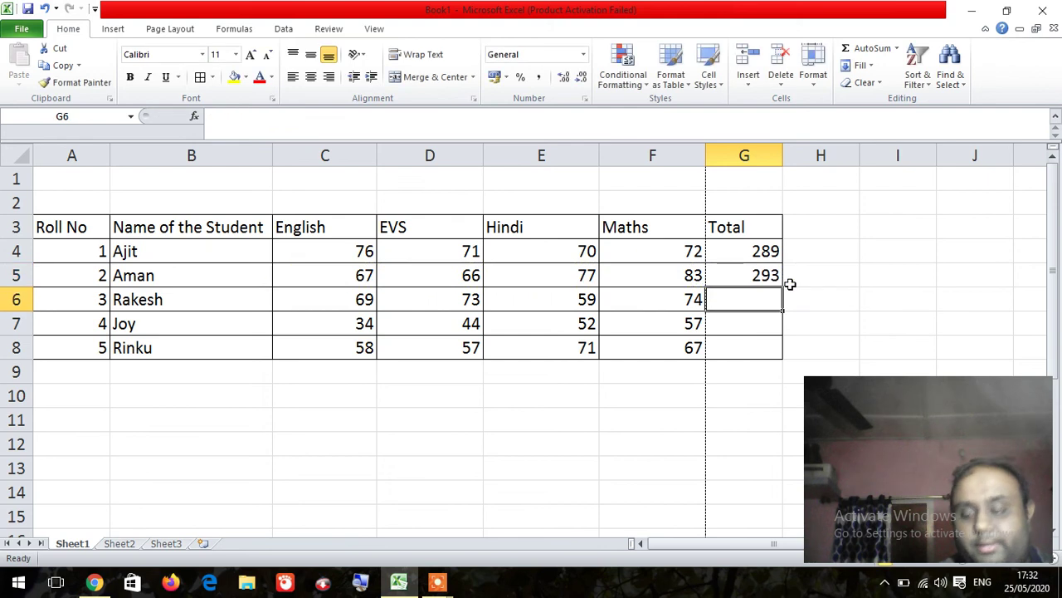
# Step: Examine the SUM formula in cell G5 and the cell range it refers to
pyautogui.press('Up')
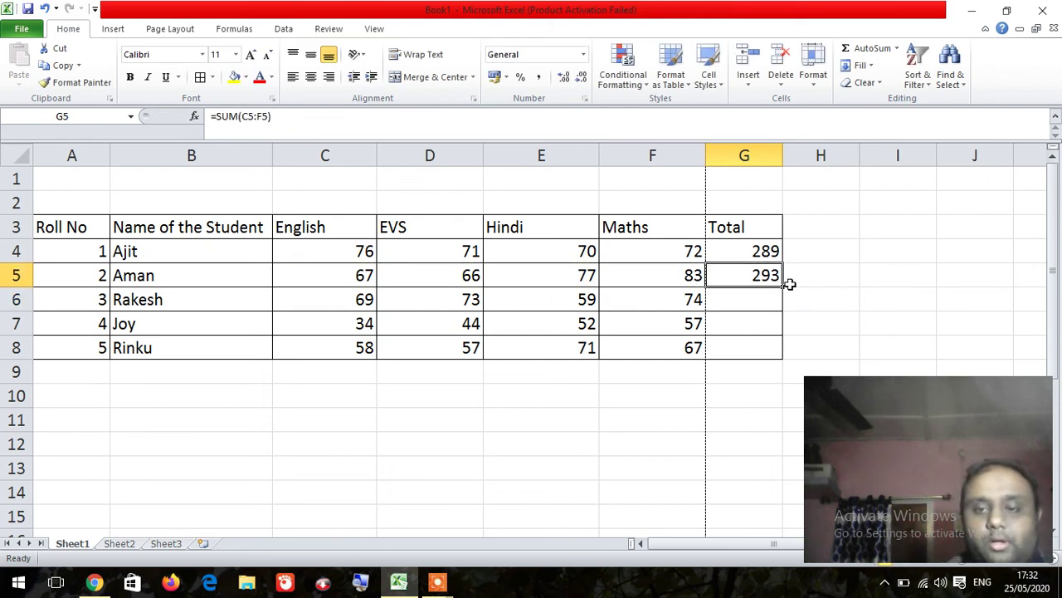
pyautogui.click(276, 116)
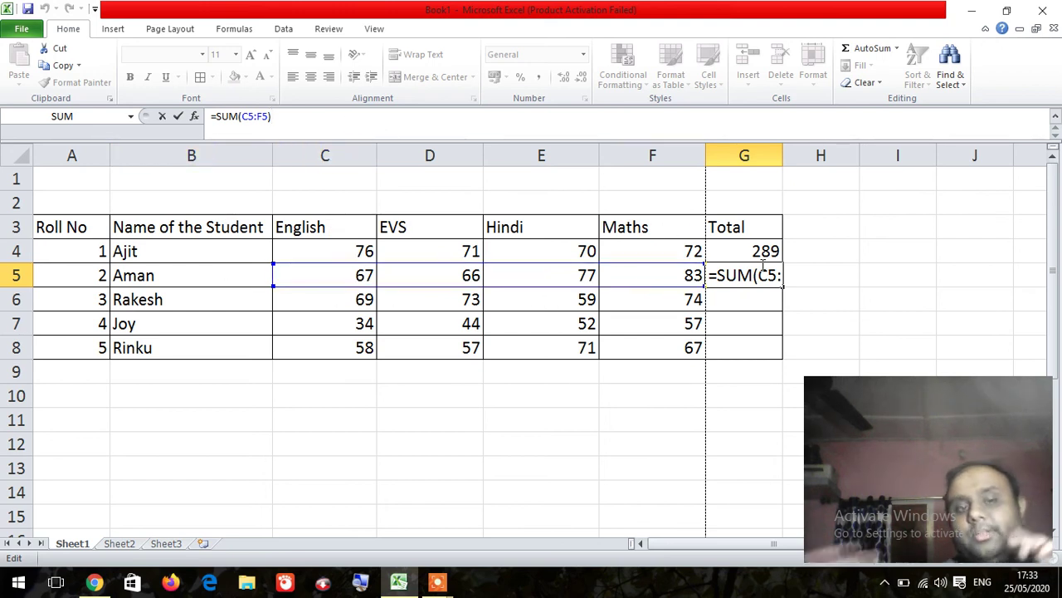
pyautogui.click(459, 425)
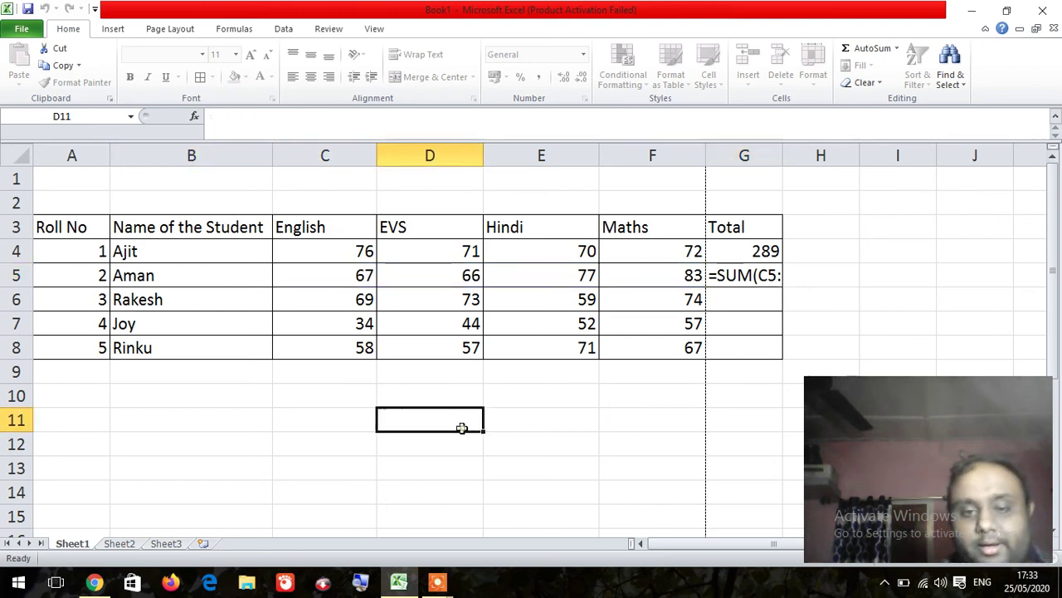
# Step: Write the word Range in cell D11 as a note, and clear that cell again
pyautogui.write('Ra')
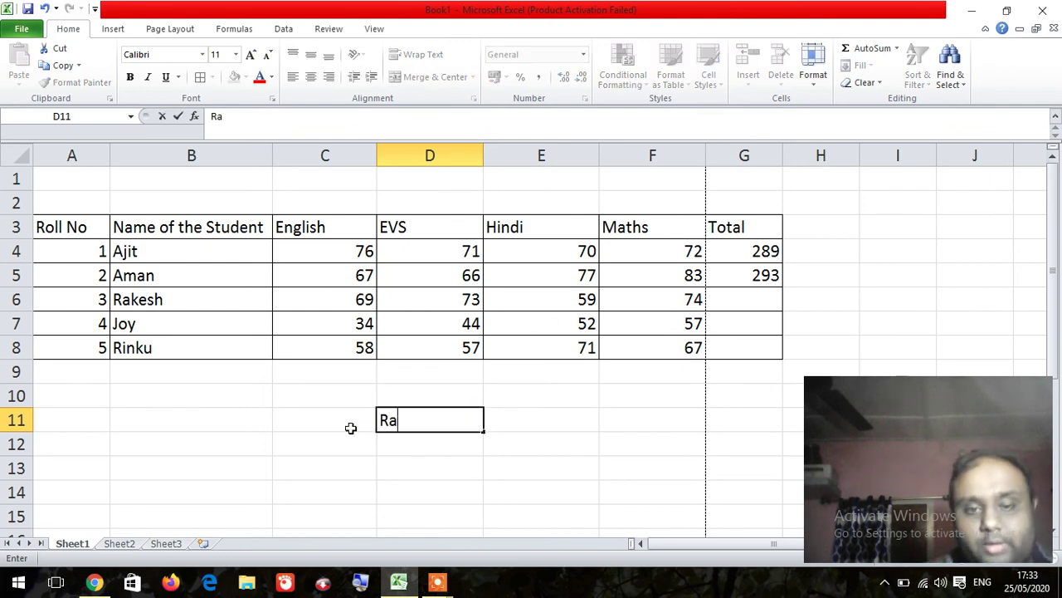
pyautogui.write('ng')
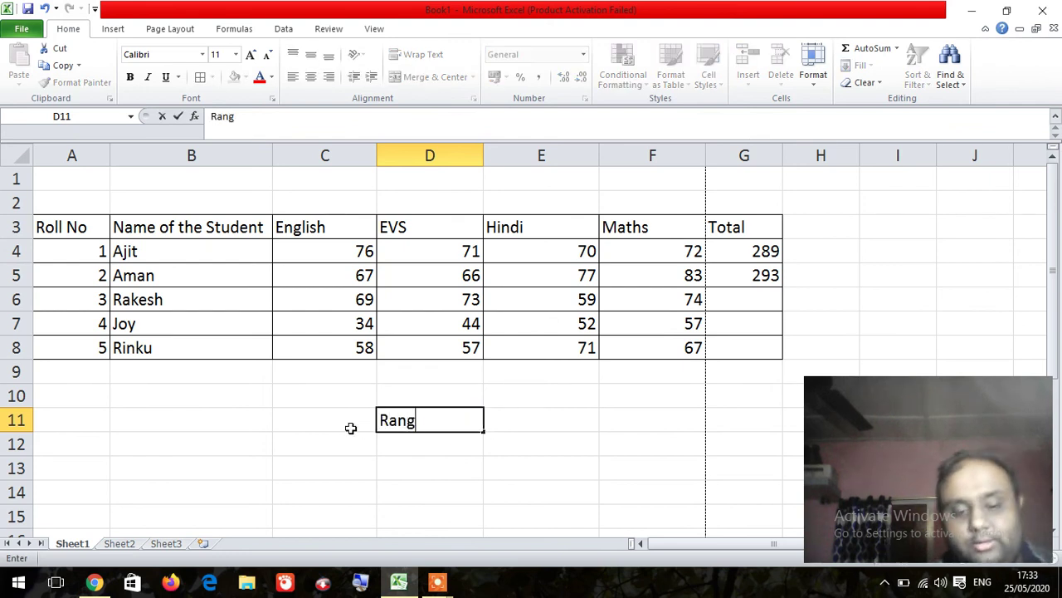
pyautogui.write('r')
pyautogui.press('BackSpace')
pyautogui.write('e')
pyautogui.click(388, 446)
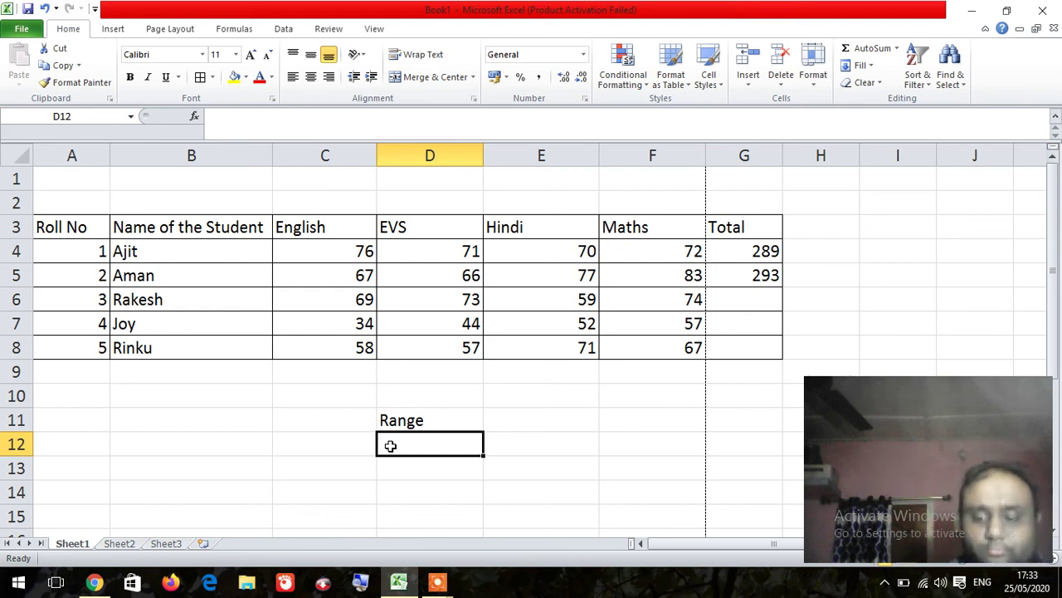
pyautogui.click(424, 419)
pyautogui.press('BackSpace')
# Step: Total the third student's marks in cell G6 with a SUM formula over C6:F6
pyautogui.click(749, 306)
pyautogui.write('=su')
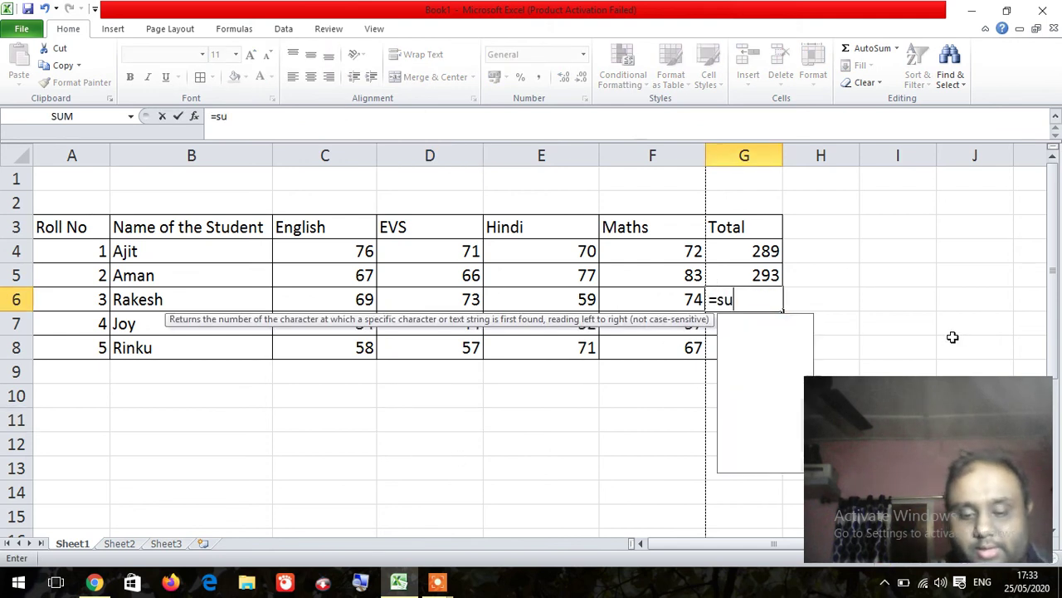
pyautogui.write('m(')
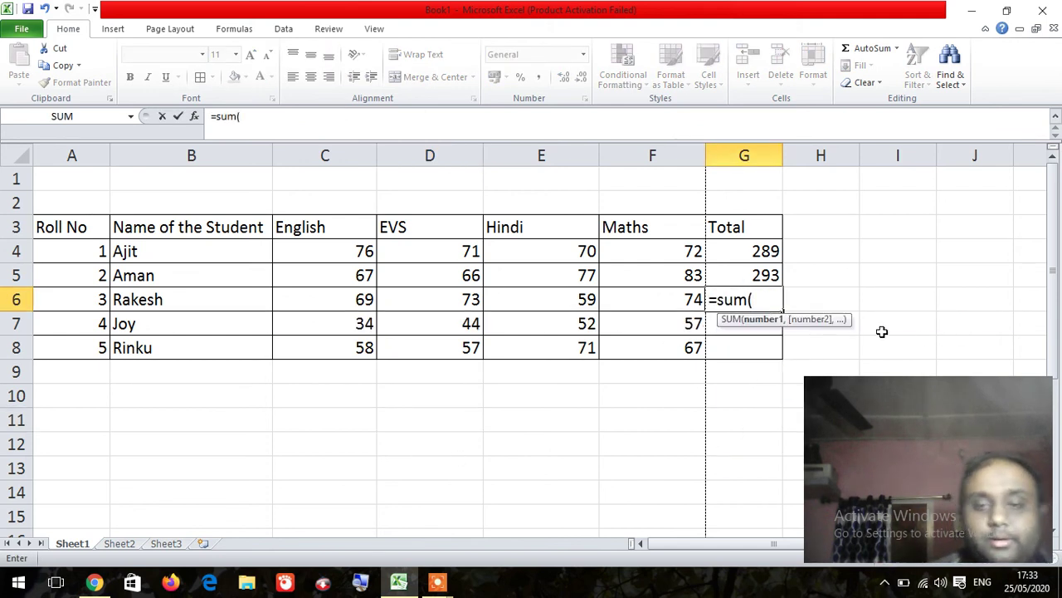
pyautogui.moveTo(347, 301); pyautogui.dragTo(636, 301)
pyautogui.press('Return')
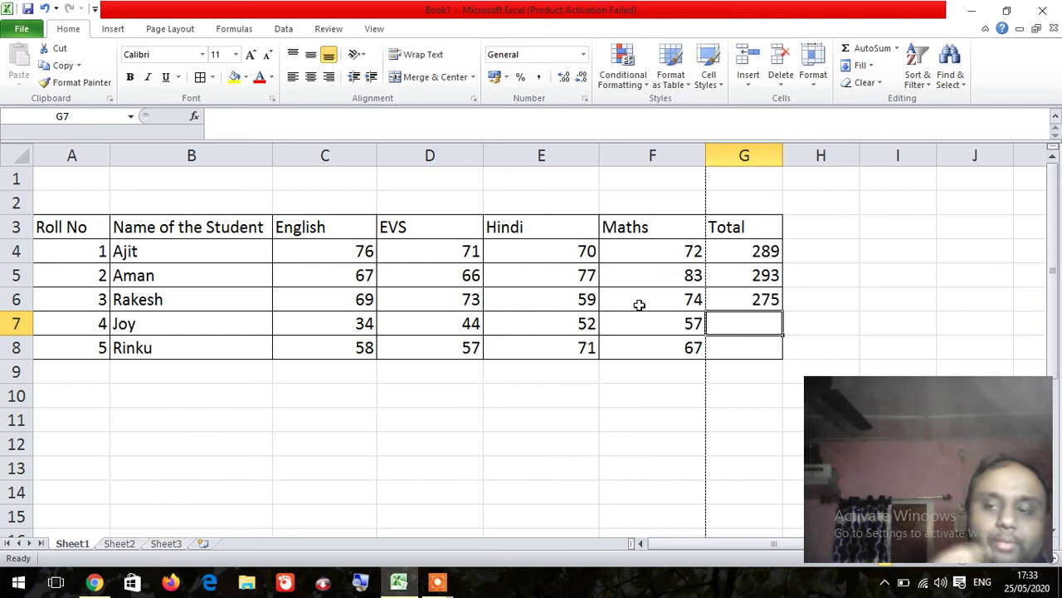
# Step: Total the fourth student's marks in cell G7 with a SUM formula over C7:F7
pyautogui.write('=sum')
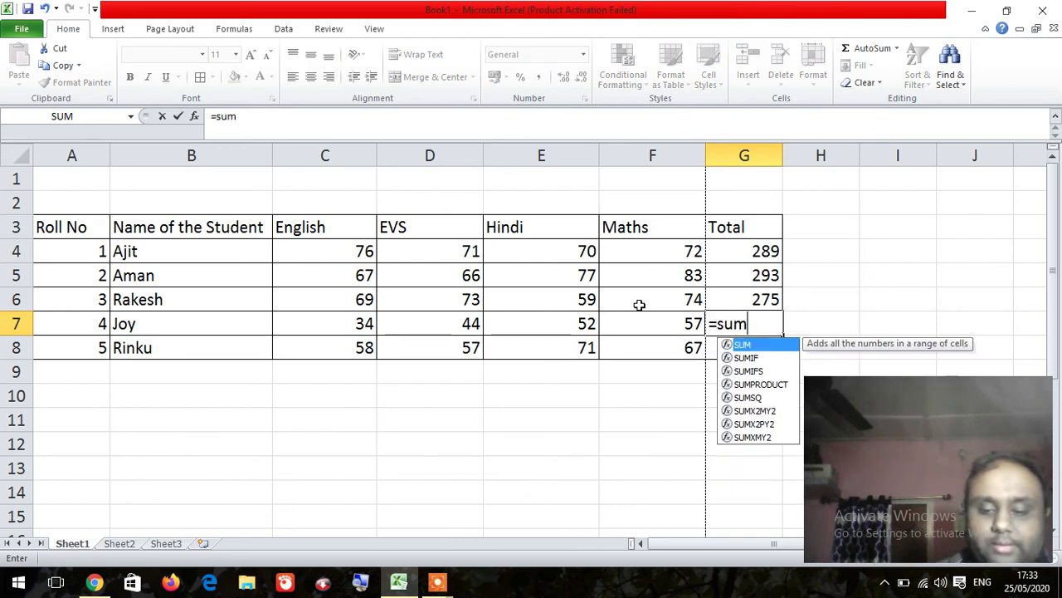
pyautogui.write('(')
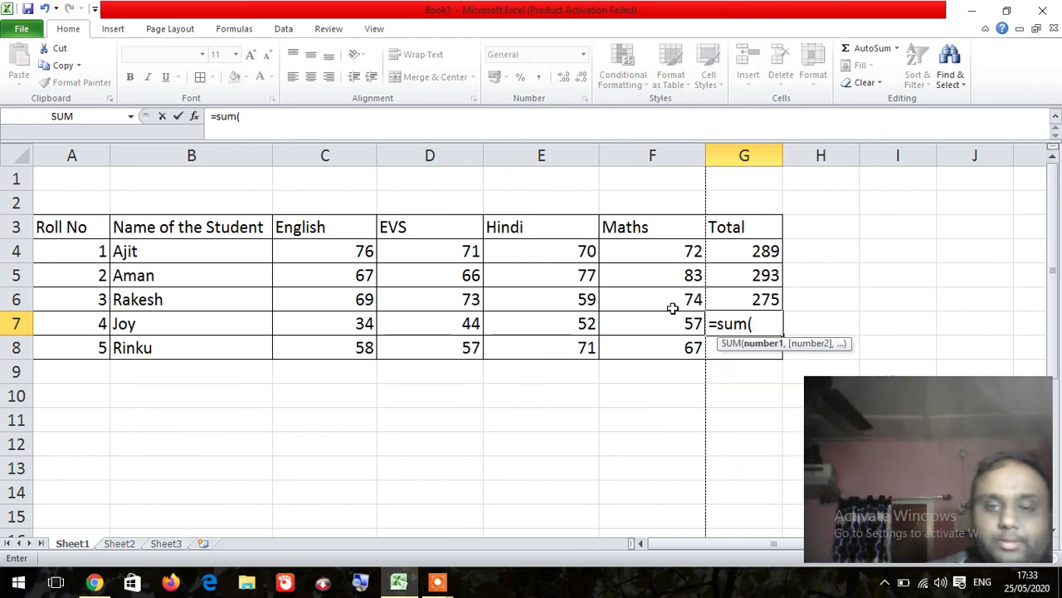
pyautogui.moveTo(355, 321); pyautogui.dragTo(628, 331)
pyautogui.press('Return')
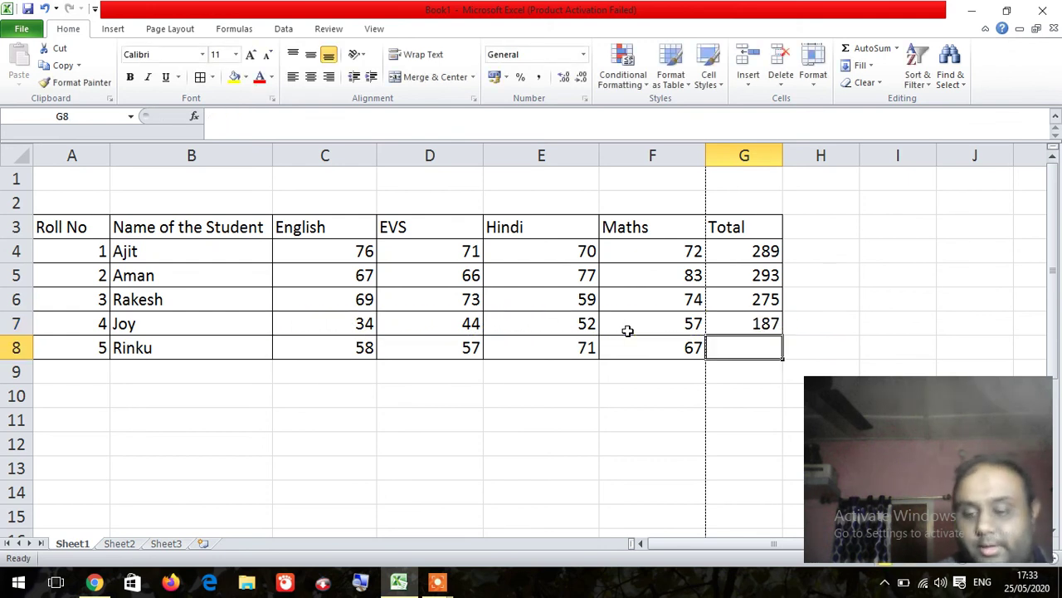
# Step: Total the fifth student's marks in cell G8 with a SUM formula over C8:F8
pyautogui.write('=')
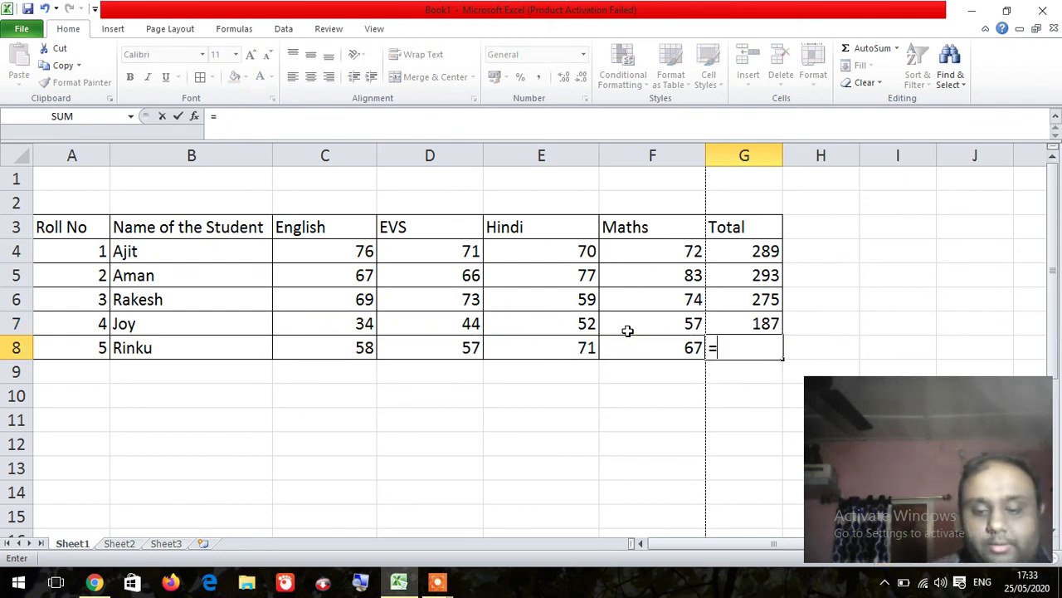
pyautogui.write('sum')
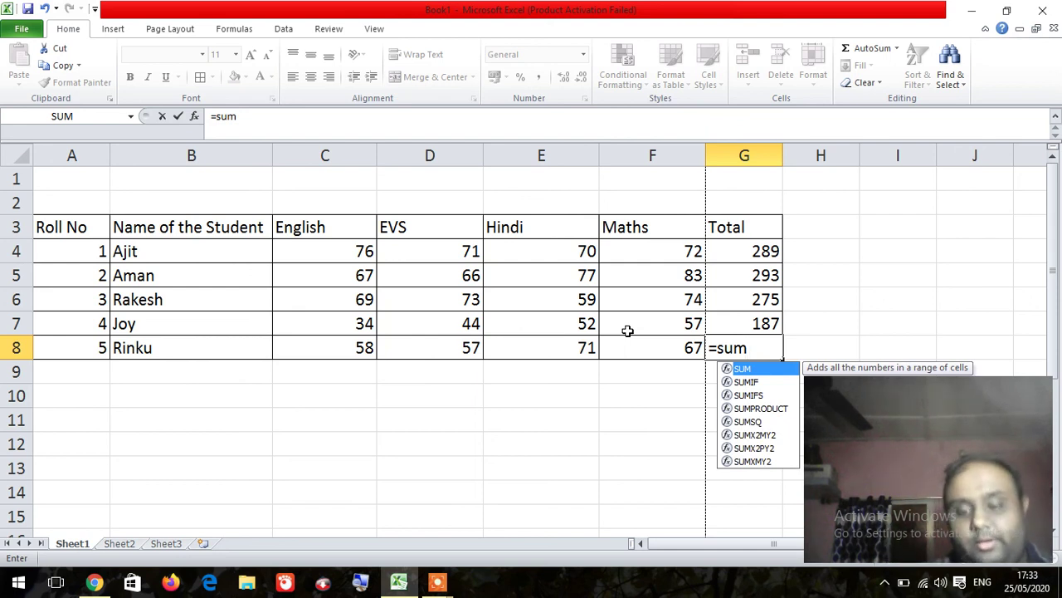
pyautogui.write('(')
pyautogui.moveTo(365, 347); pyautogui.dragTo(655, 351)
pyautogui.press('Return')
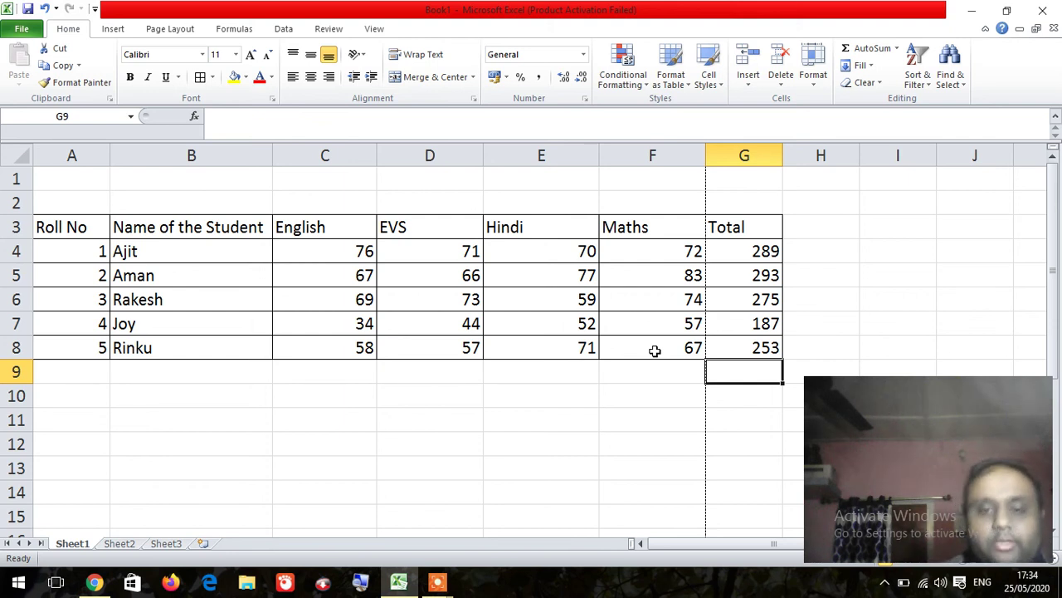
# Step: Review the formula in cell G4 and select the marks in C4:F4 that it adds
pyautogui.moveTo(438, 581)
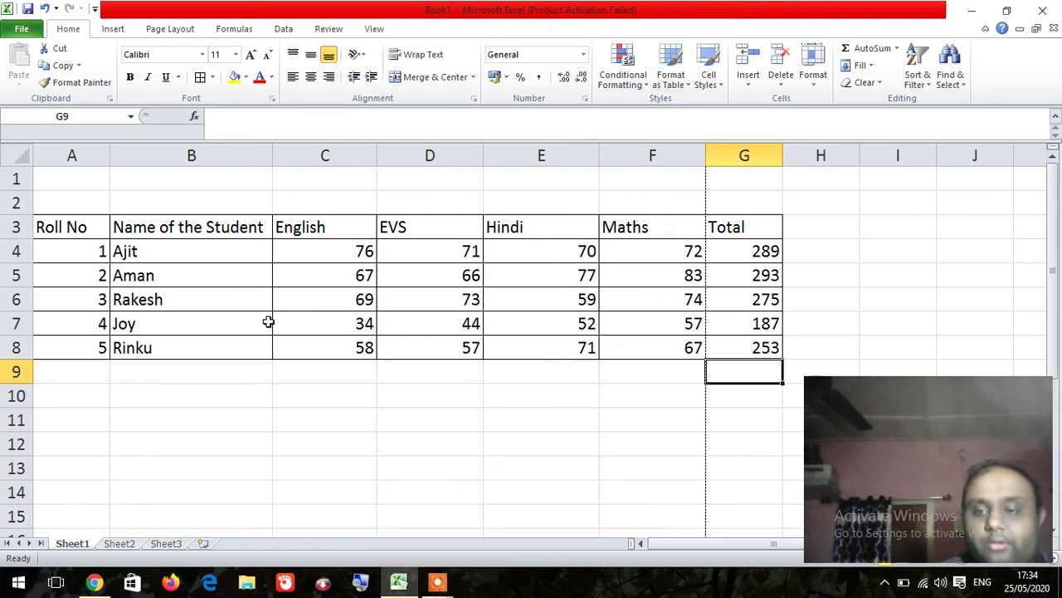
pyautogui.click(290, 380)
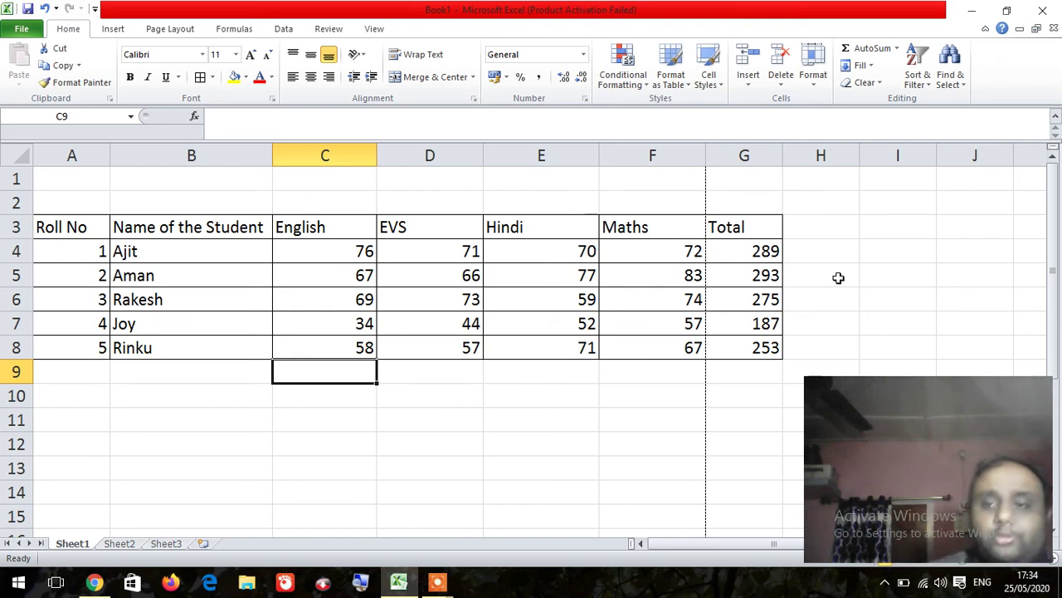
pyautogui.click(764, 251)
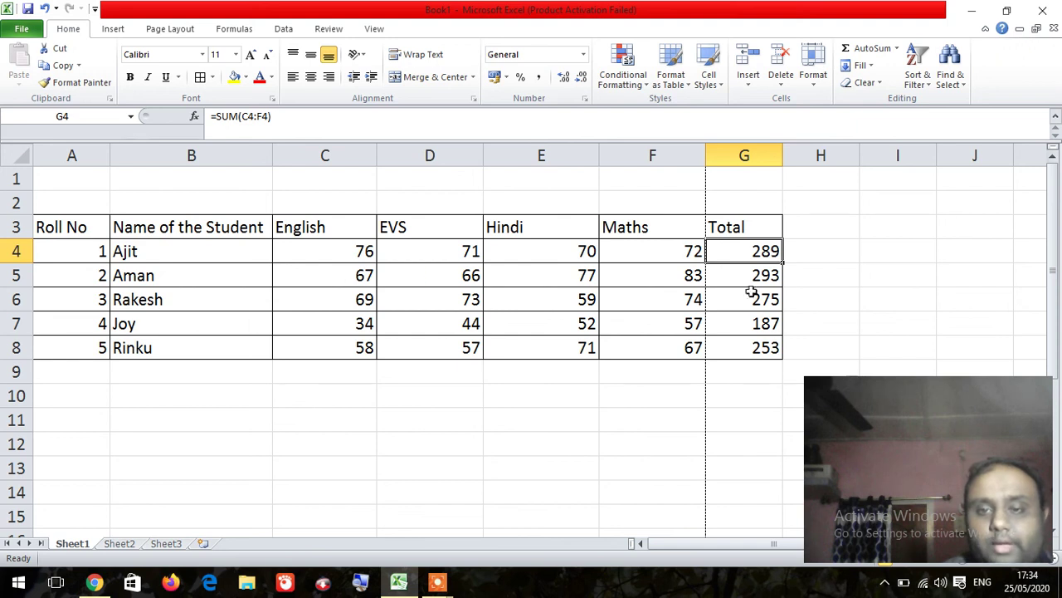
pyautogui.moveTo(346, 249); pyautogui.dragTo(629, 246)
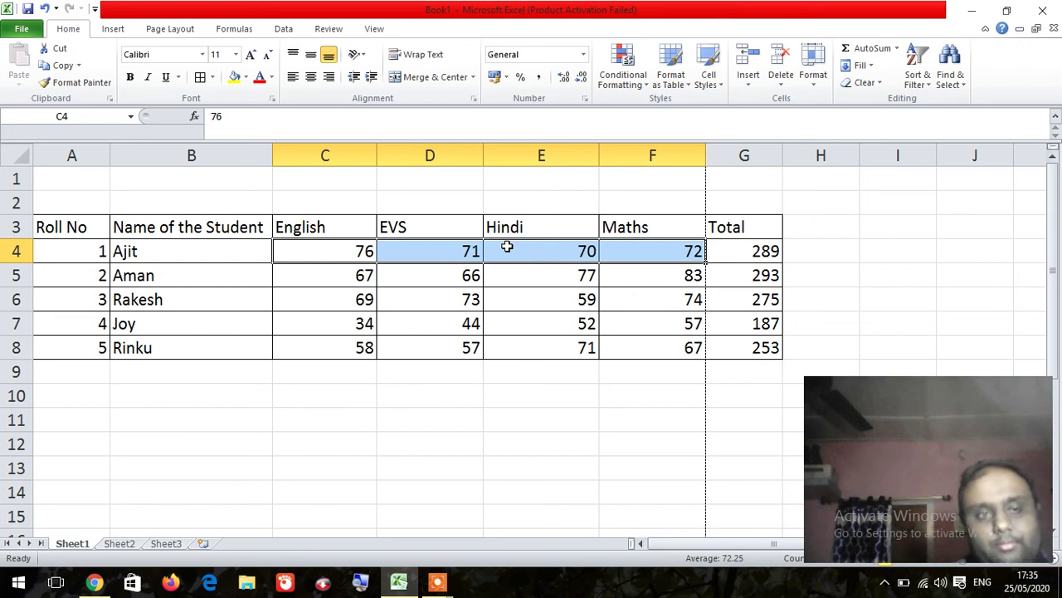
pyautogui.moveTo(437, 582)
pyautogui.click(371, 519)
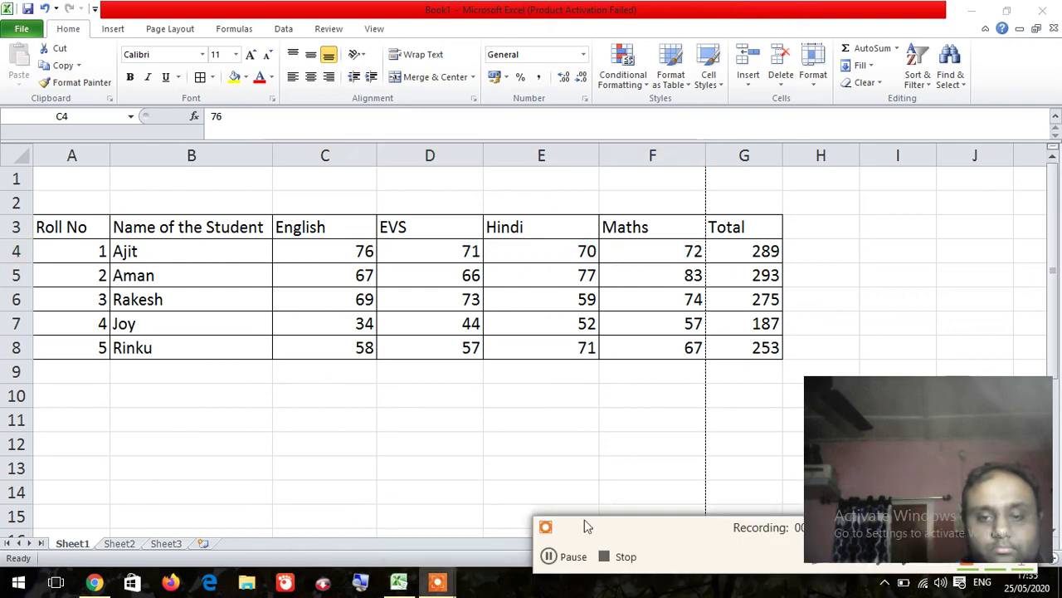